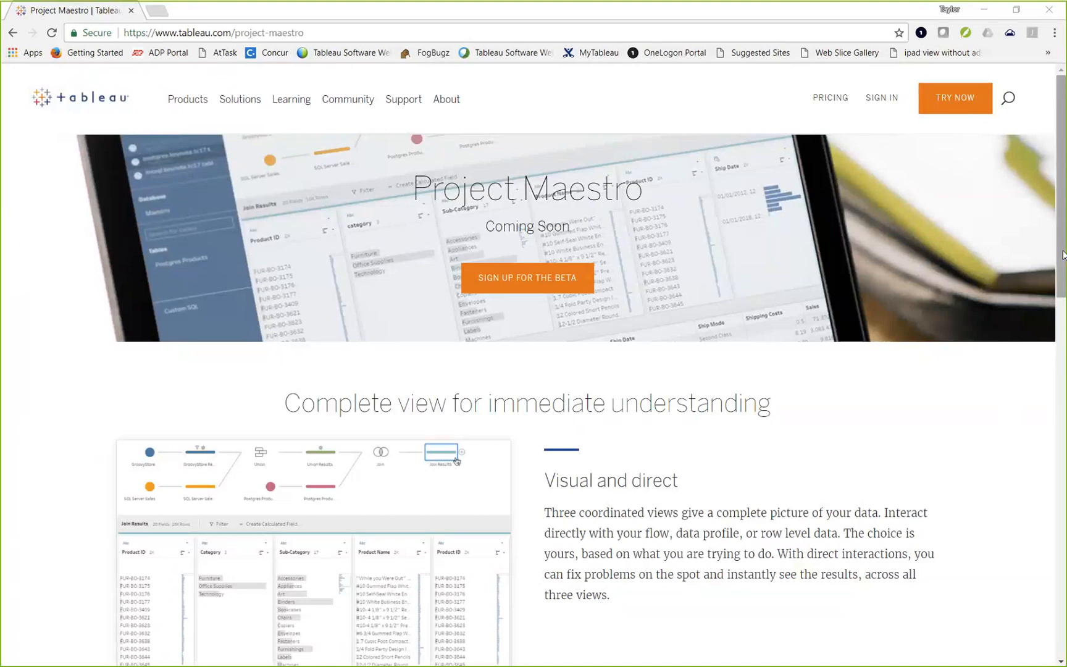
Step: Switch to the PCard Alcohol Trans 2.xlsx workbook in Excel and review its batch transactions laid out by month
{"action": "left_click_drag", "start_coordinate": [1063, 254], "coordinate": [1064, 162]}
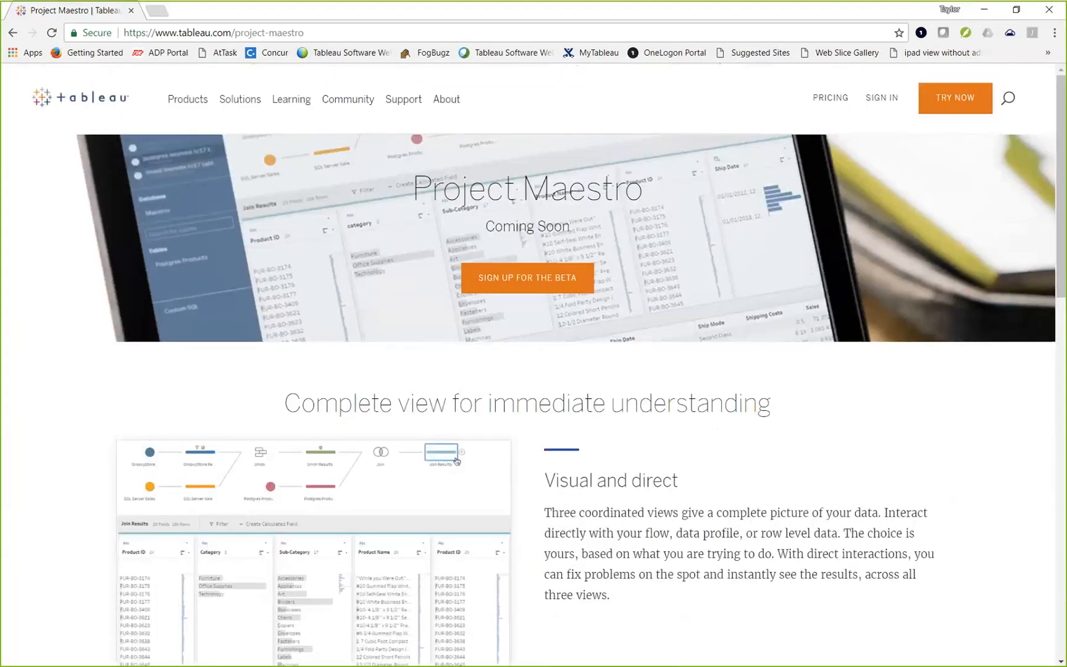
{"action": "key", "text": "alt+Tab"}
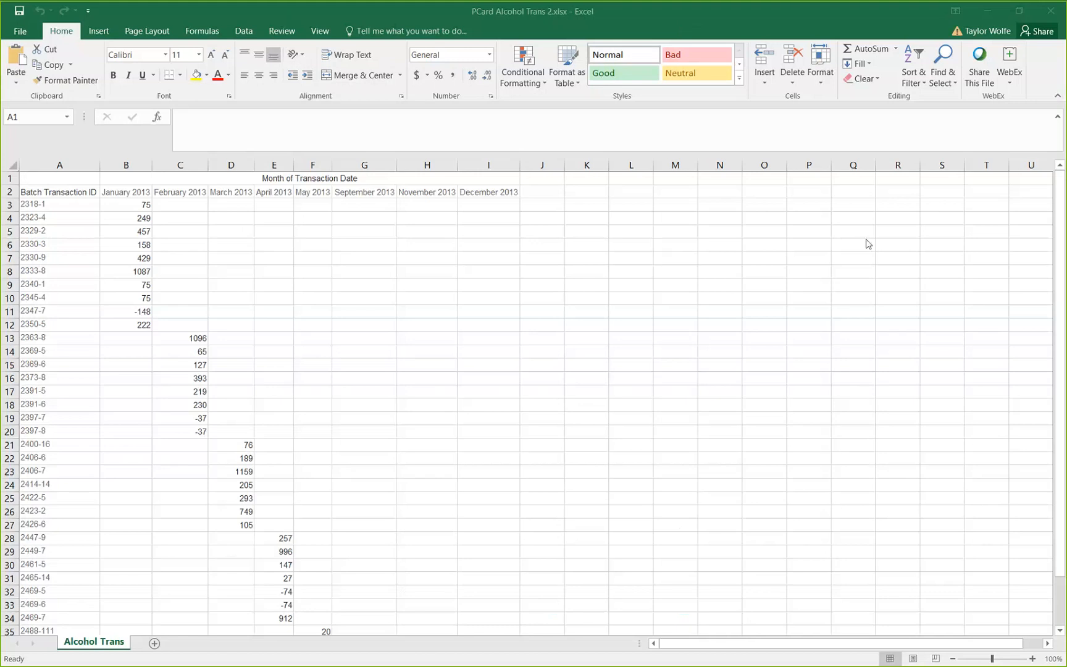
{"action": "left_click", "coordinate": [1061, 183]}
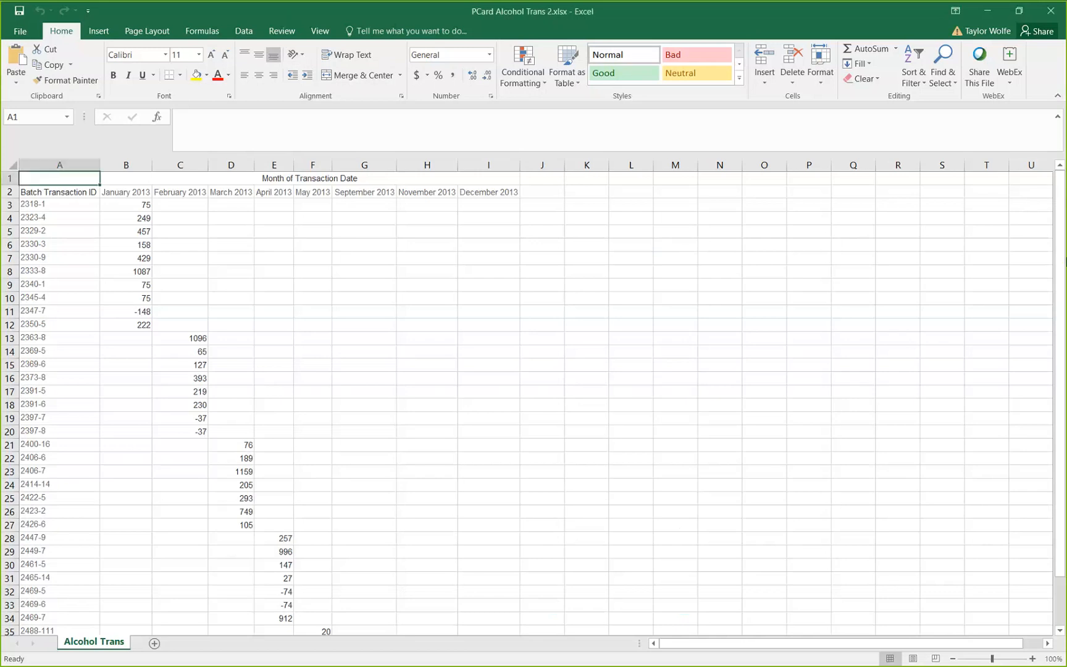
{"action": "left_click_drag", "start_coordinate": [1064, 284], "coordinate": [1064, 320]}
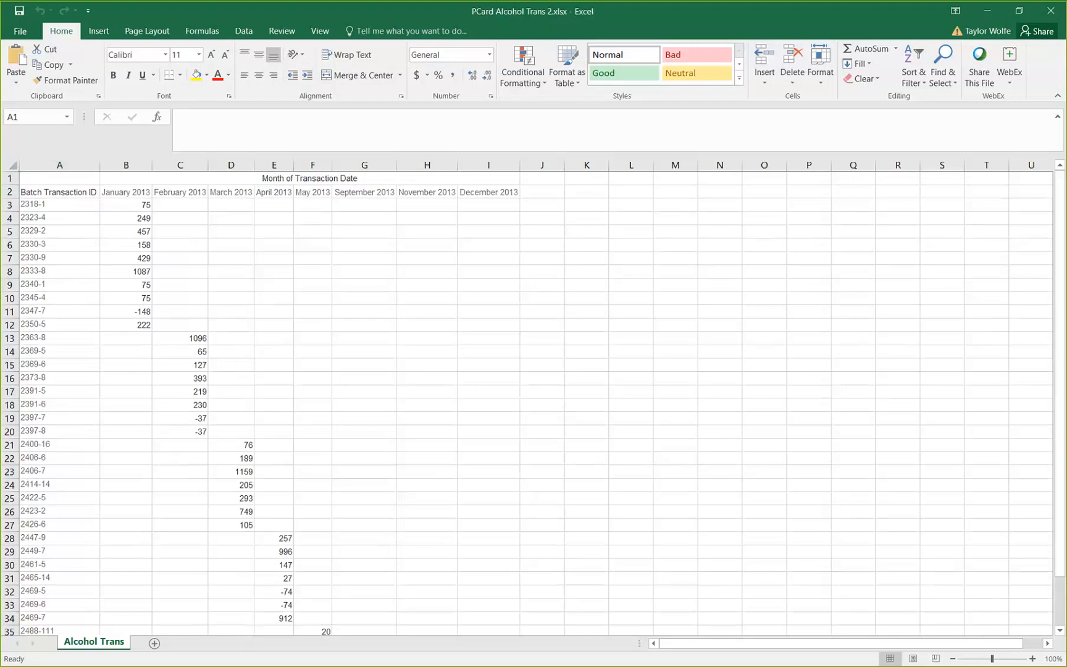
Step: Bring up the PCard Trans Details.xlsx workbook, maximize its window and examine its transaction columns
{"action": "left_click_drag", "start_coordinate": [255, 1], "coordinate": [335, 136]}
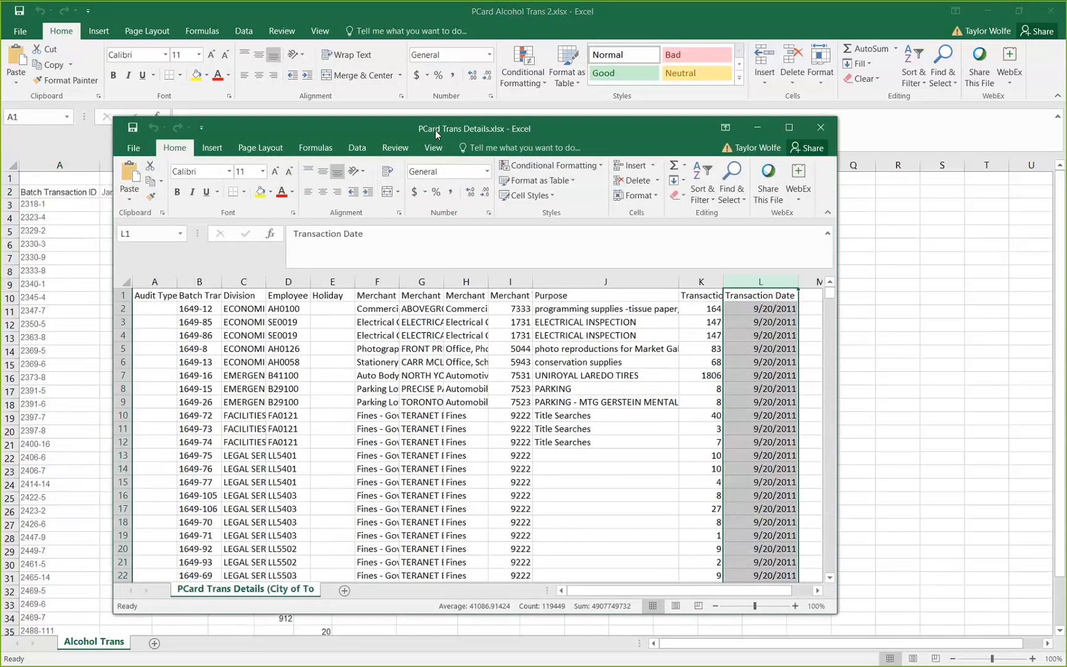
{"action": "left_click", "coordinate": [798, 132]}
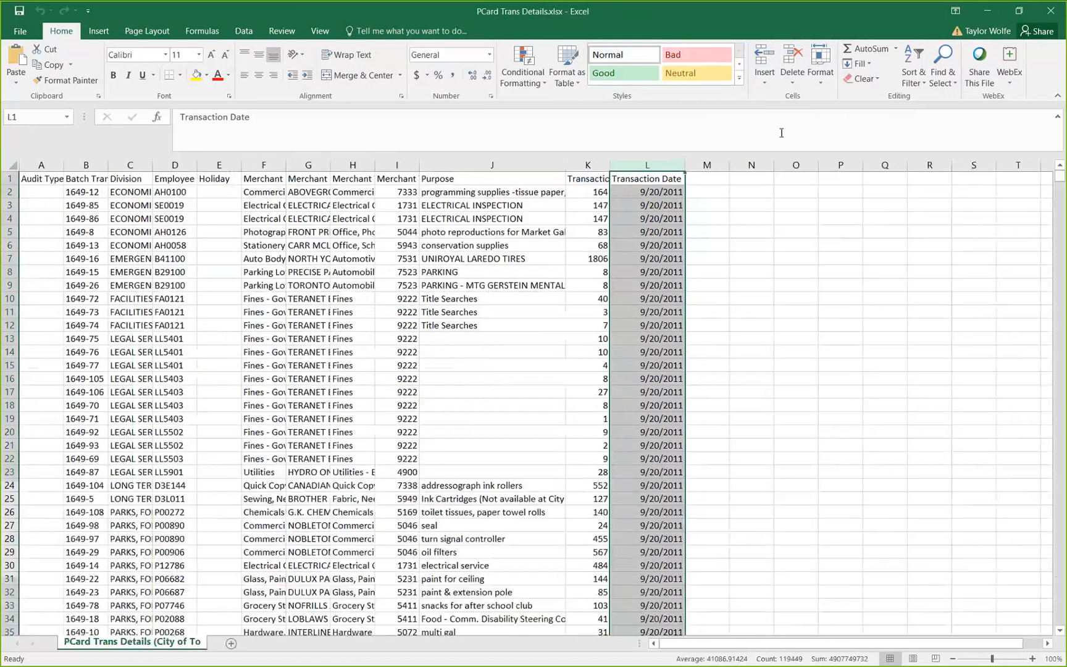
{"action": "left_click", "coordinate": [771, 201]}
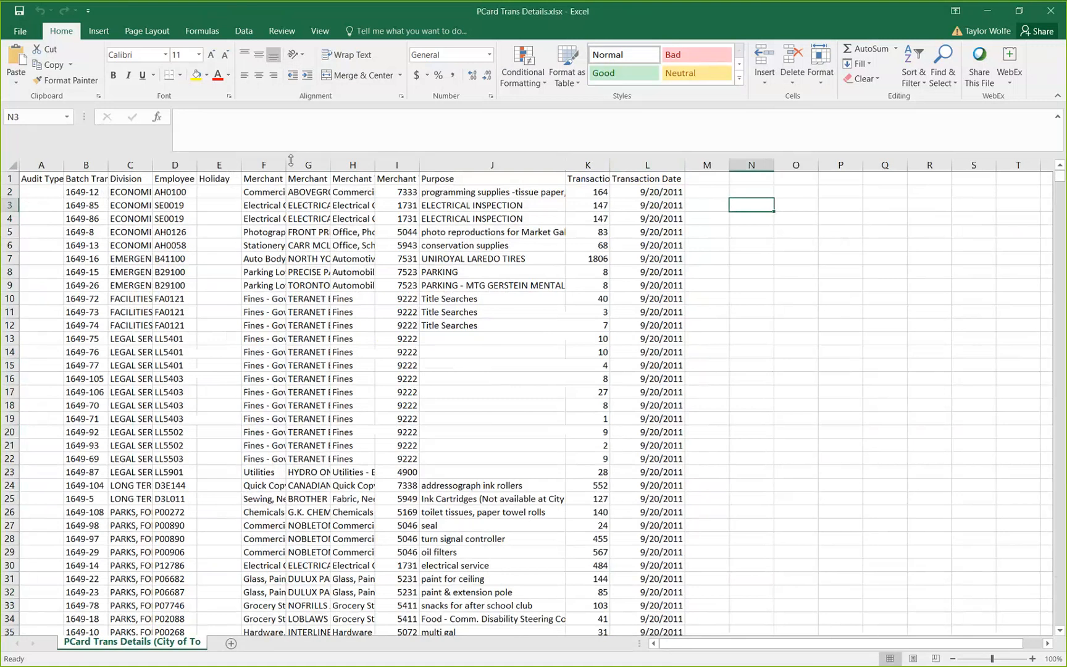
Step: Switch to Project Maestro and connect to the Microsoft Excel file PCard Alcohol Trans 2.xlsx
{"action": "key", "text": "alt+Tab"}
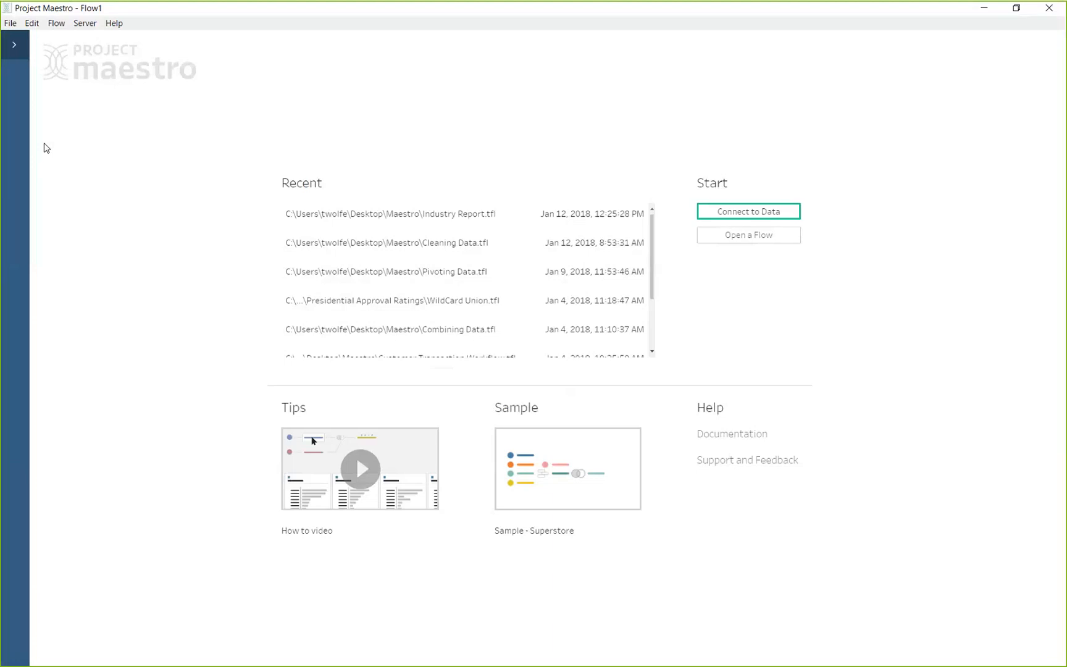
{"action": "left_click", "coordinate": [17, 52]}
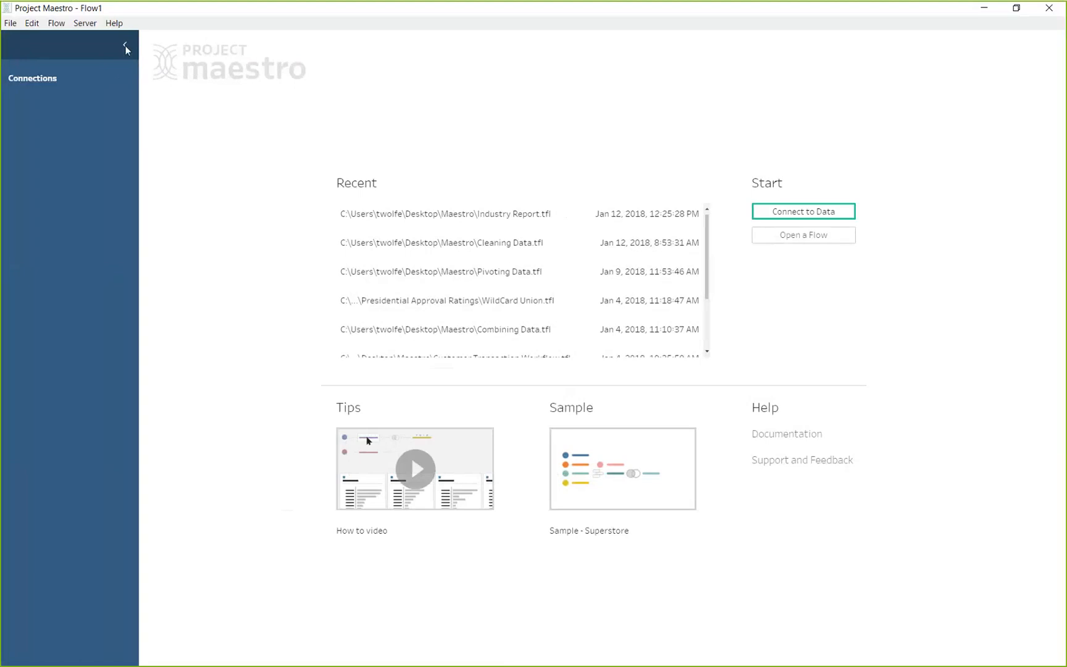
{"action": "left_click", "coordinate": [126, 48]}
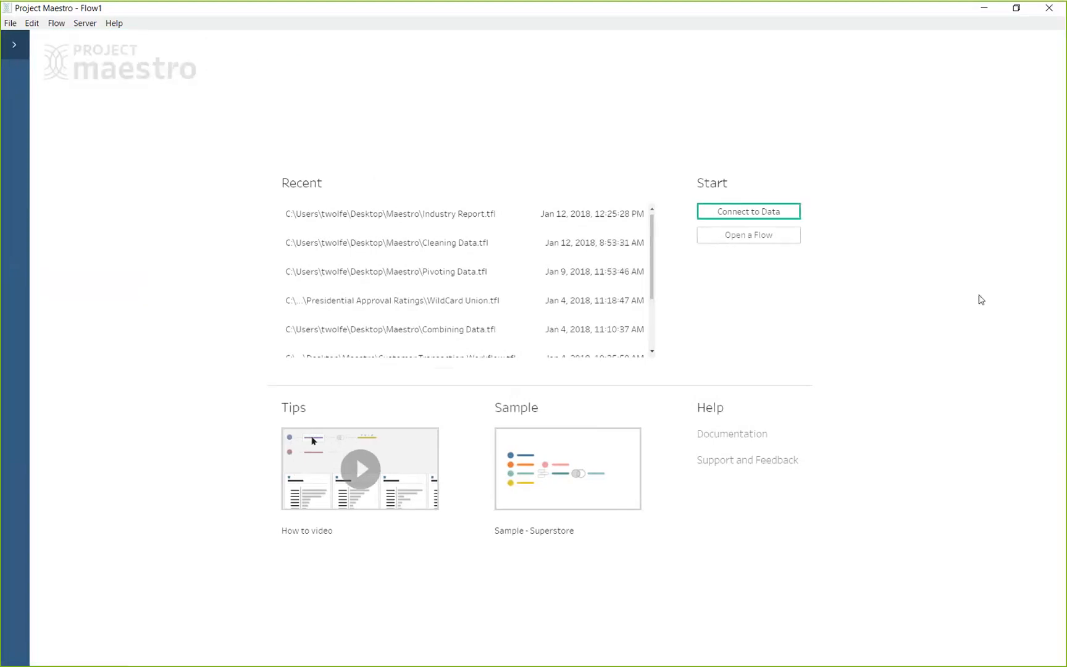
{"action": "left_click", "coordinate": [234, 491]}
{"action": "left_click", "coordinate": [712, 213]}
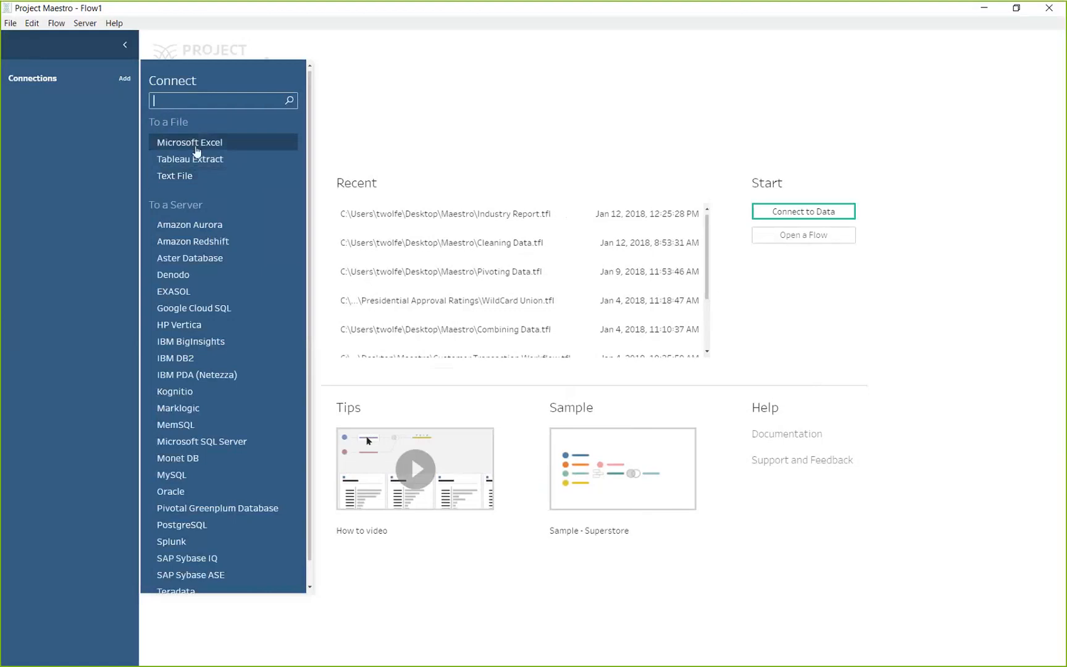
{"action": "left_click", "coordinate": [196, 147]}
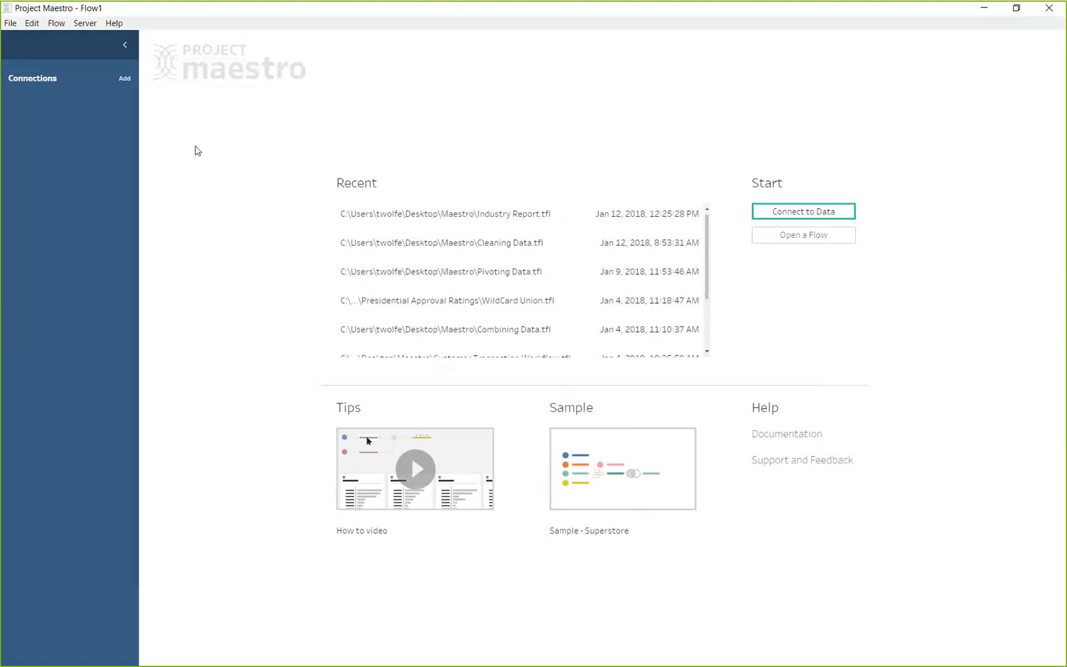
{"action": "left_click_drag", "start_coordinate": [172, 33], "coordinate": [190, 67]}
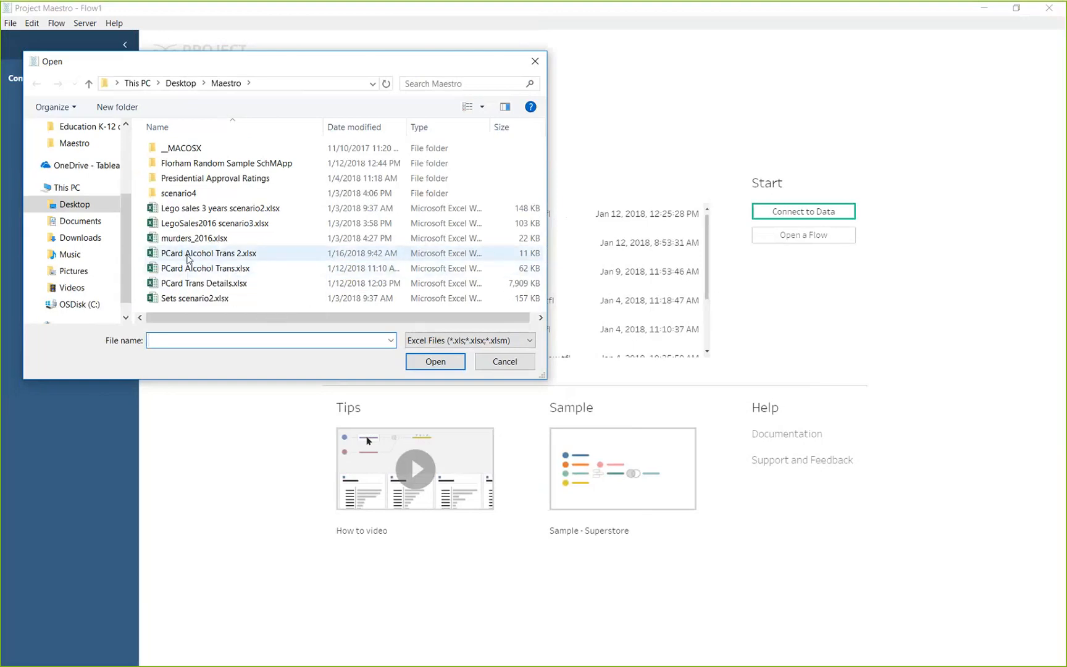
{"action": "left_click", "coordinate": [198, 254]}
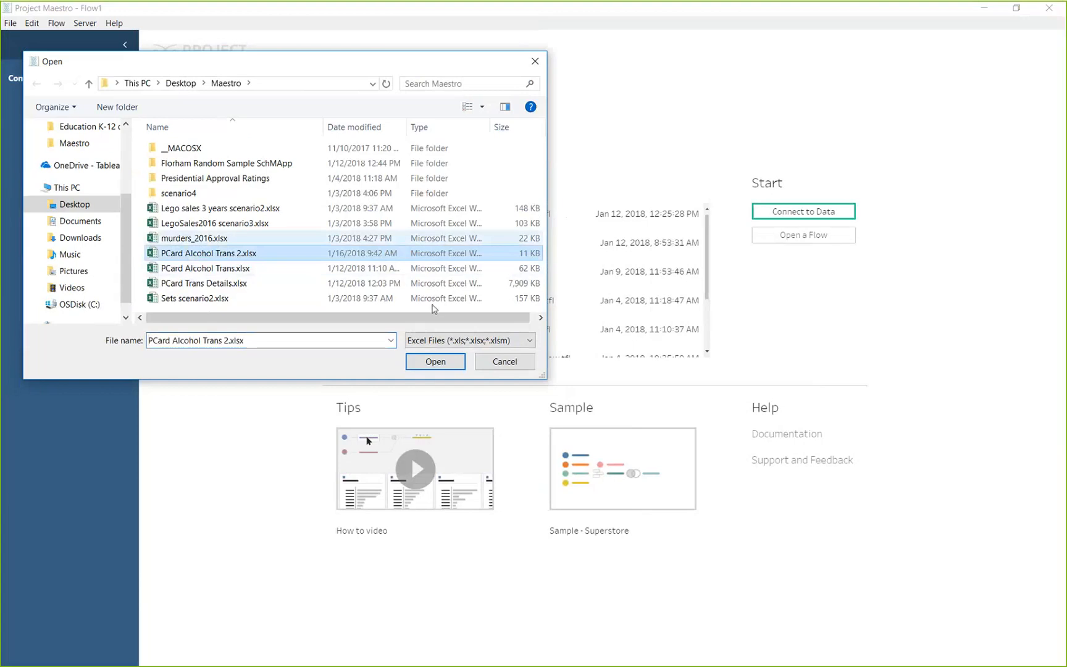
{"action": "left_click", "coordinate": [436, 361]}
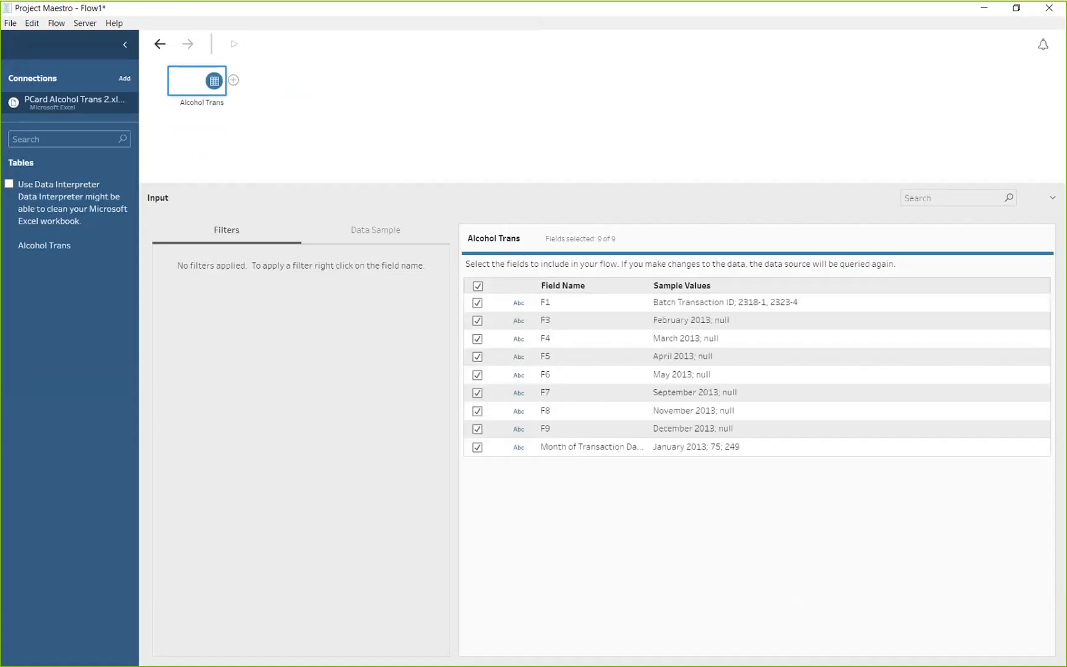
Step: Enable Data Interpreter for the PCard Alcohol Trans 2.xlsx connection
{"action": "key", "text": "alt+Tab"}
{"action": "key", "text": "ctrl"}
{"action": "key", "text": "ctrl"}
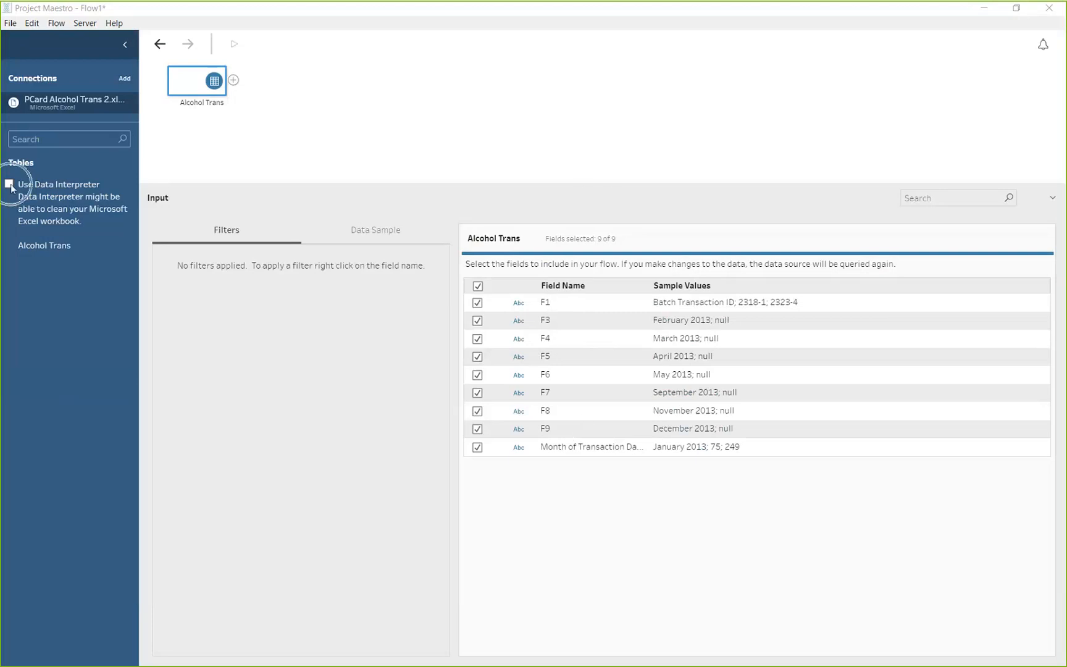
{"action": "key", "text": "ctrl"}
{"action": "left_click", "coordinate": [9, 184]}
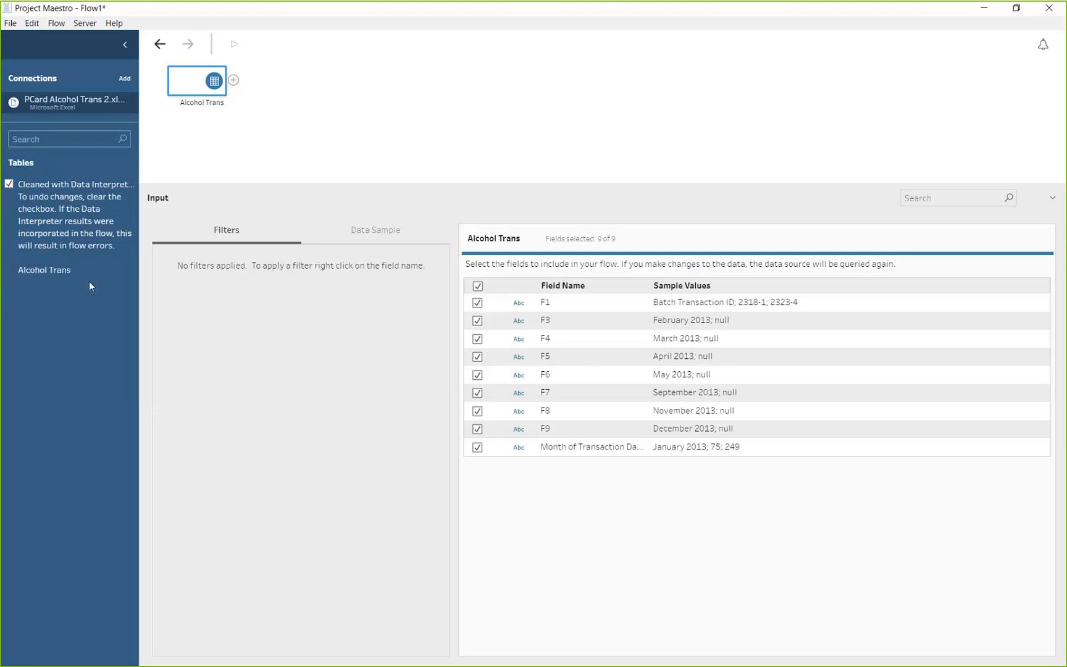
Step: Add the cleaned Alcohol Trans table to the flow as a new input and remove the original Alcohol Trans input
{"action": "left_click", "coordinate": [57, 270]}
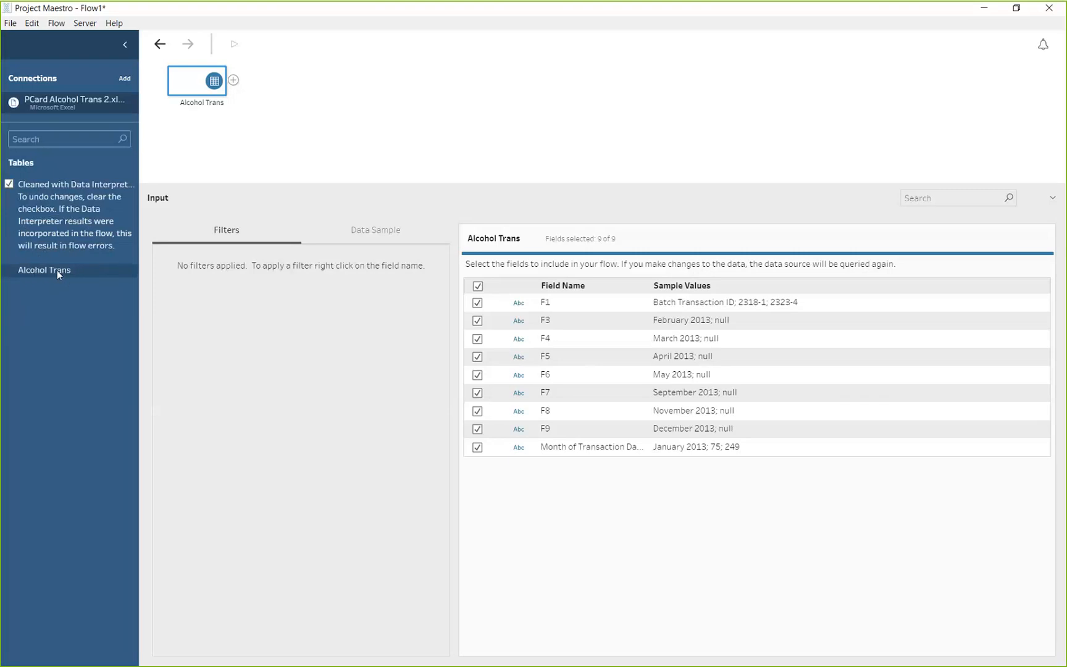
{"action": "left_click_drag", "start_coordinate": [52, 270], "coordinate": [198, 141]}
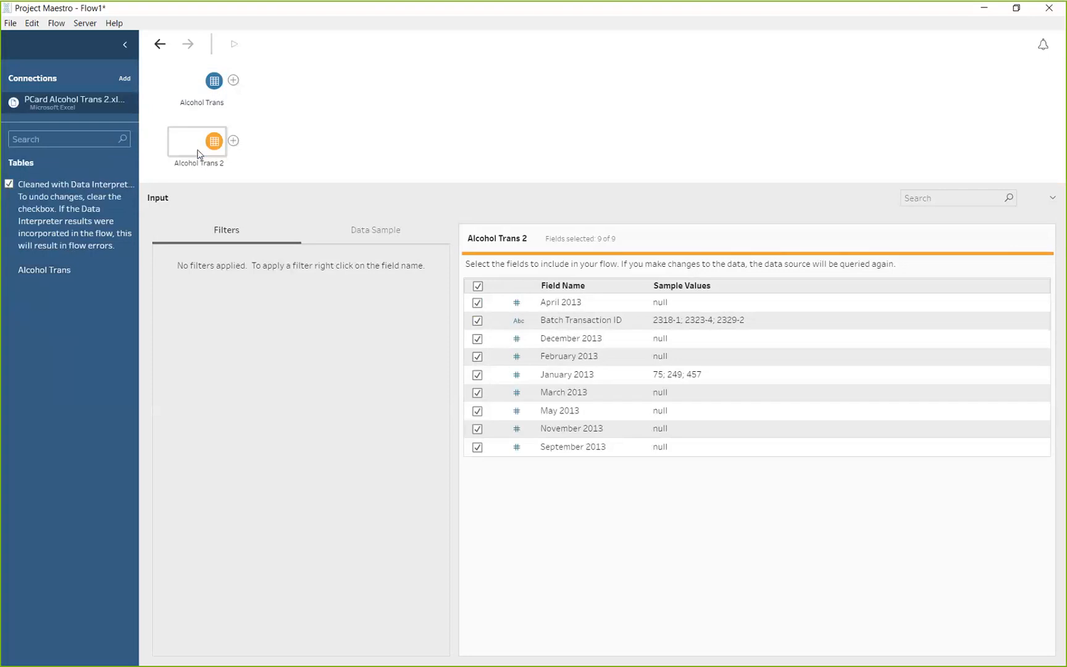
{"action": "left_click", "coordinate": [211, 90]}
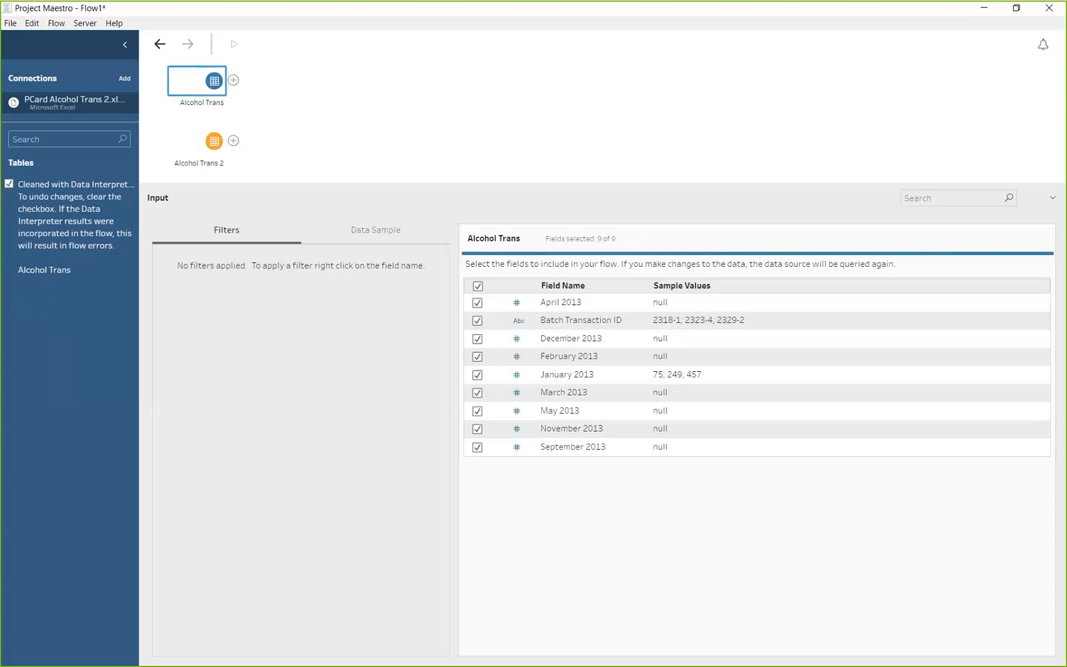
{"action": "right_click", "coordinate": [208, 90]}
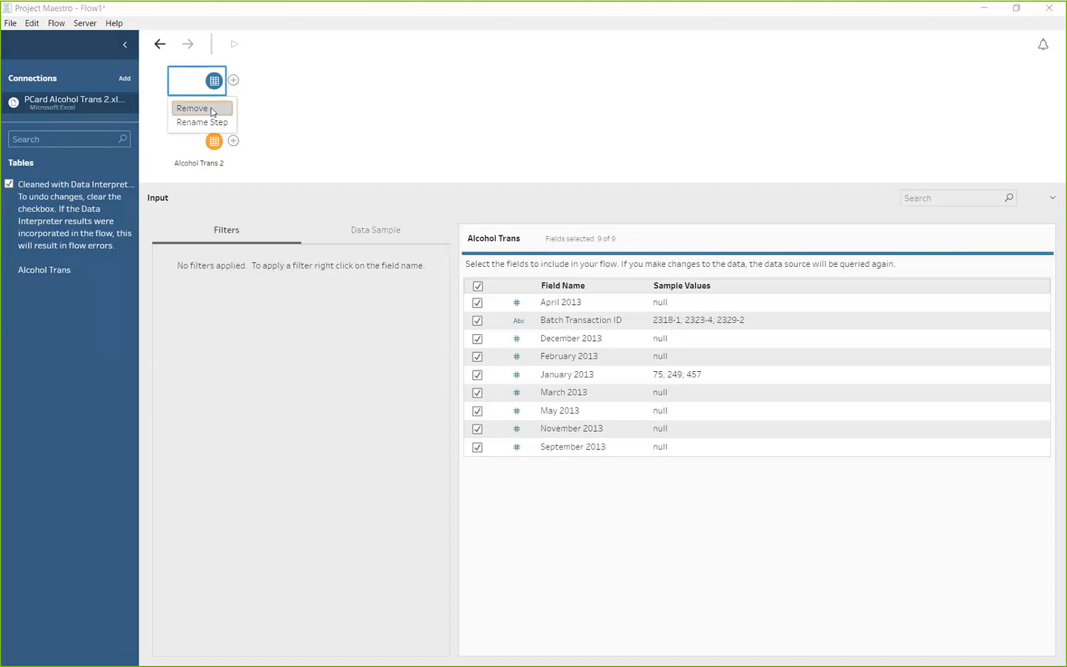
{"action": "left_click", "coordinate": [207, 109]}
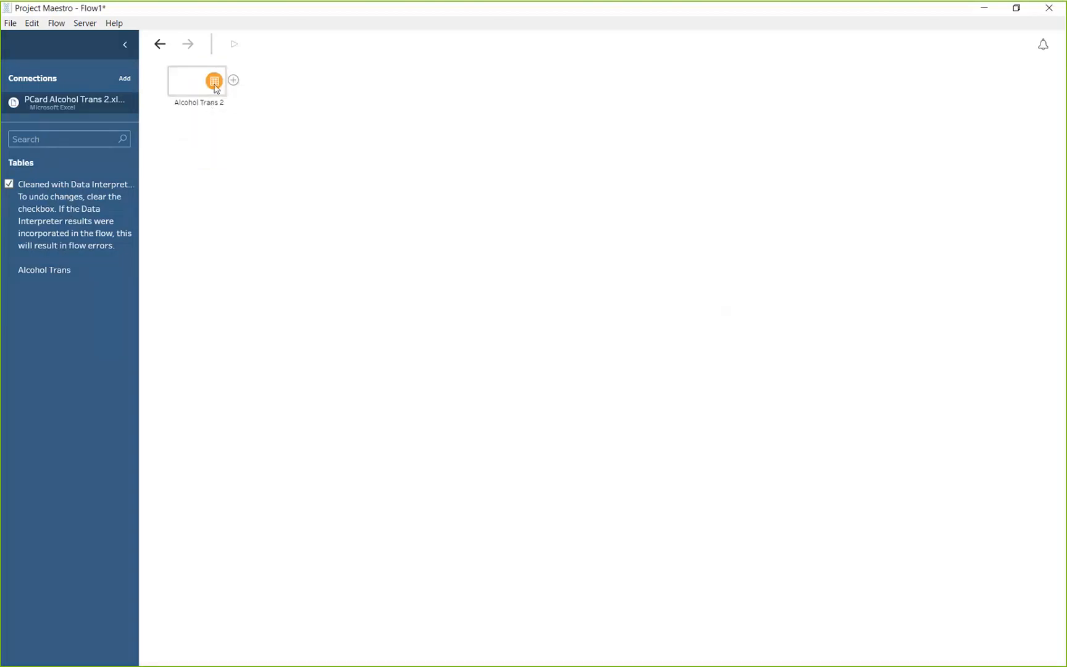
Step: Add a cleaning step after the Alcohol Trans 2 input
{"action": "left_click", "coordinate": [214, 86]}
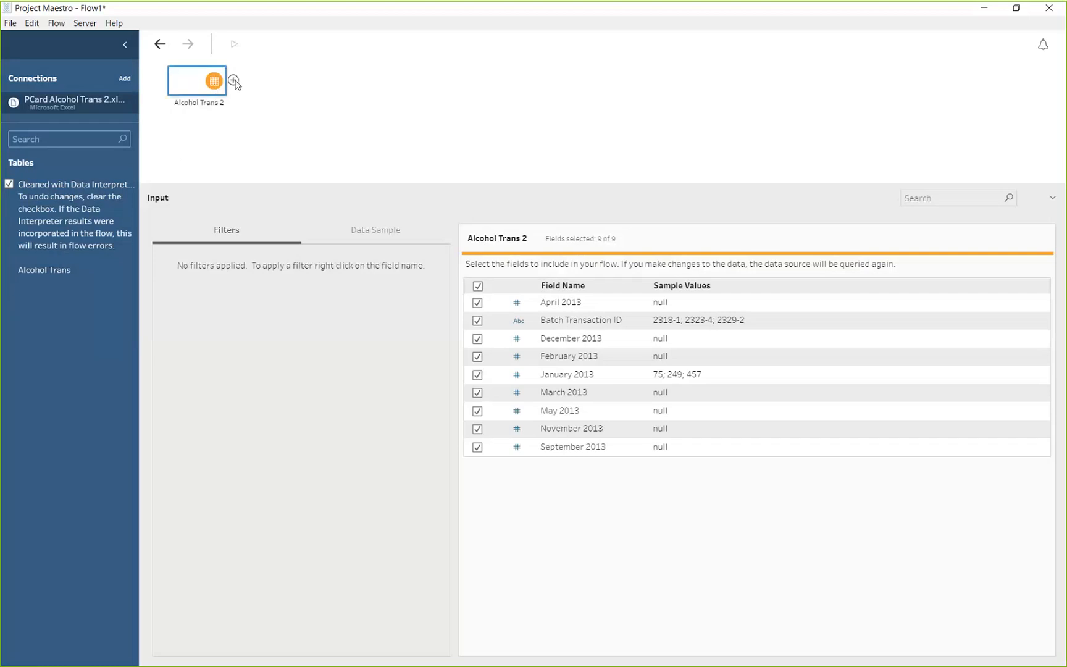
{"action": "left_click", "coordinate": [234, 81]}
{"action": "left_click", "coordinate": [235, 81]}
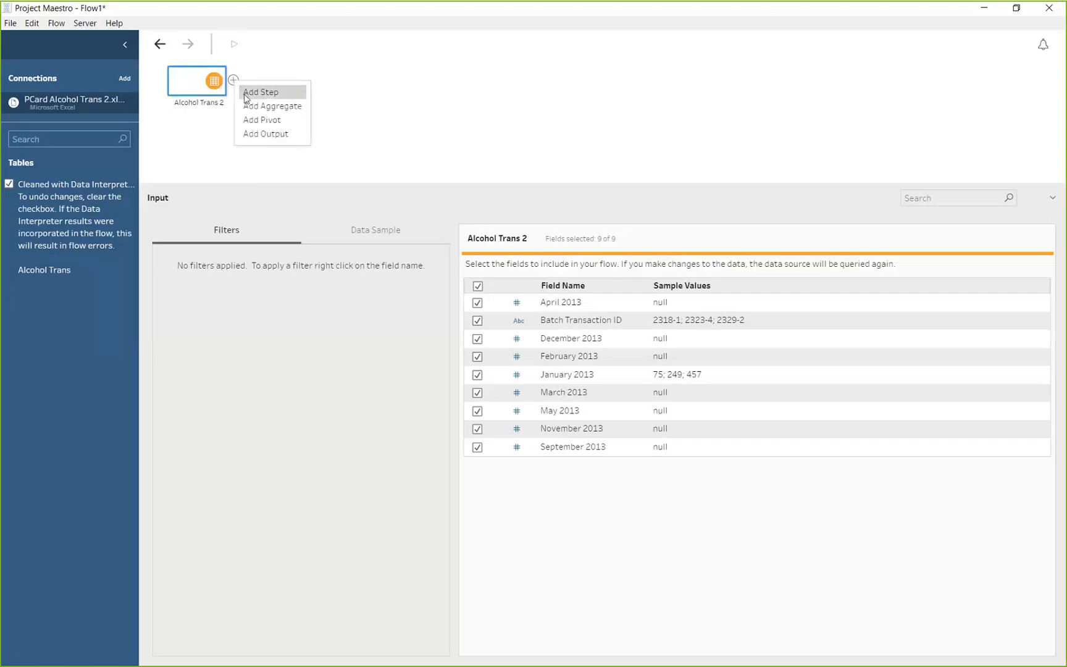
{"action": "left_click", "coordinate": [298, 96]}
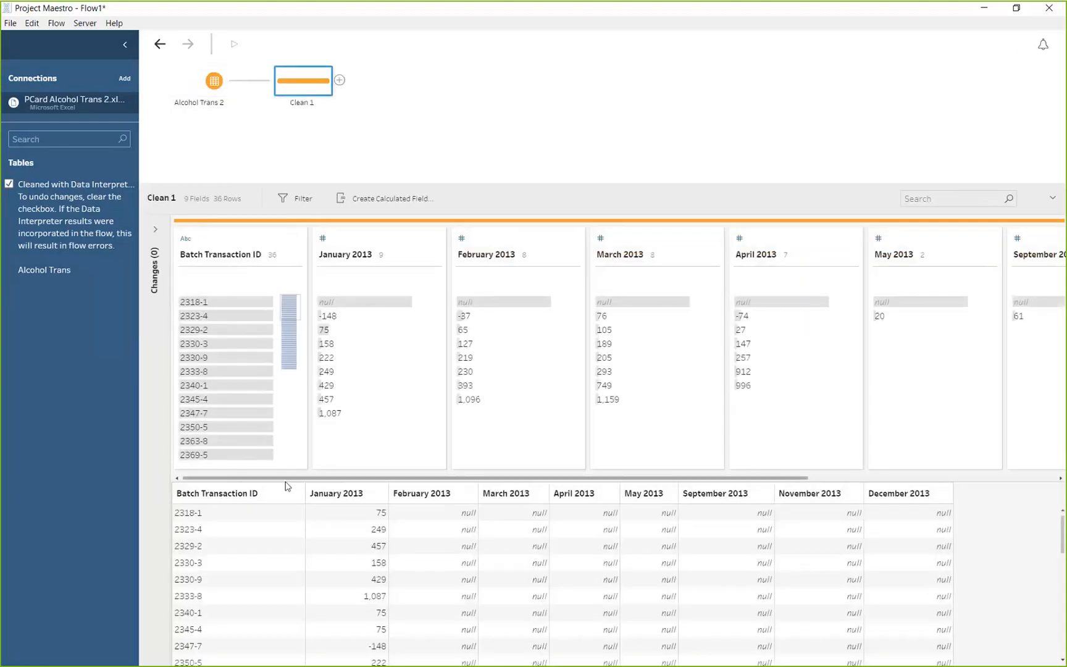
Step: Examine the monthly field profiles and data rows in the cleaning step, highlighting batch transaction 2318-1 and clearing the highlight
{"action": "left_click_drag", "start_coordinate": [283, 482], "coordinate": [246, 491]}
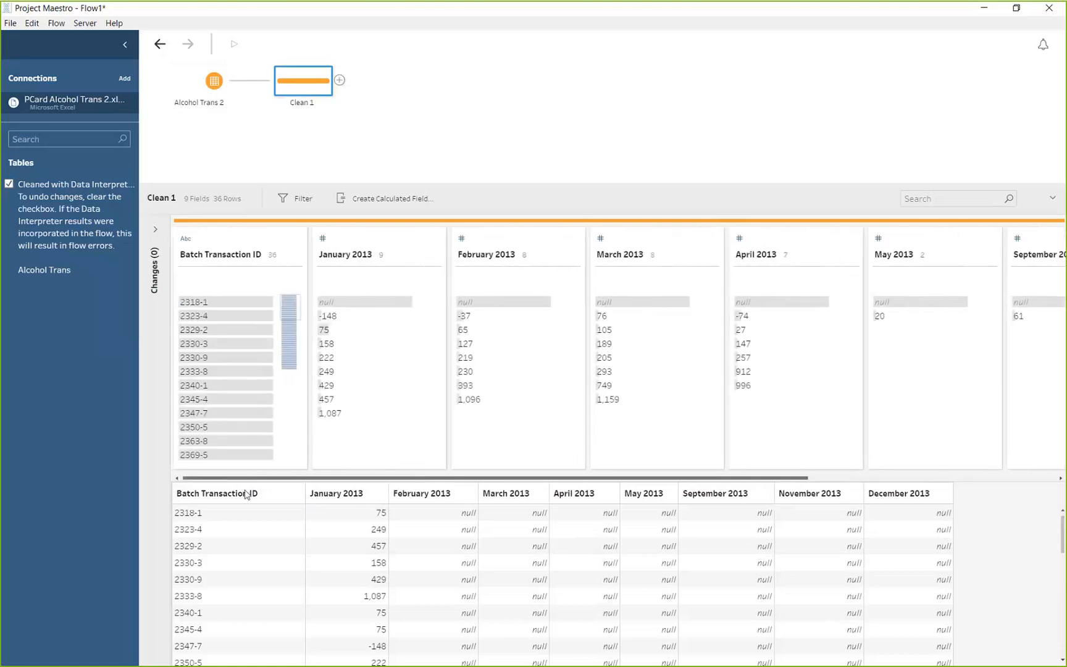
{"action": "left_click", "coordinate": [288, 313]}
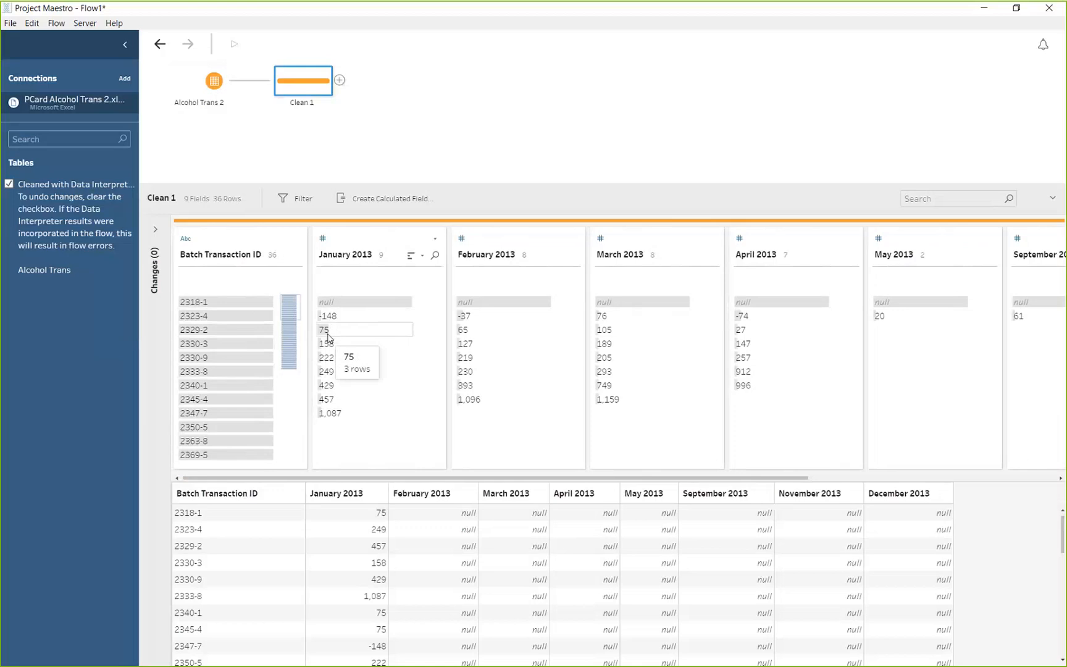
{"action": "left_click", "coordinate": [221, 302]}
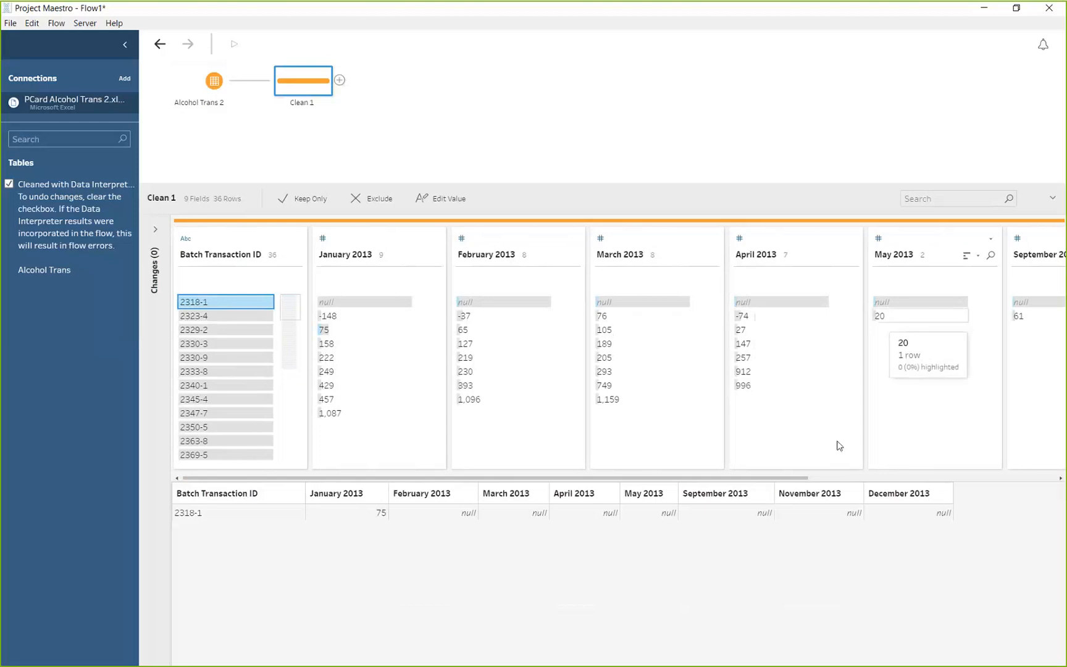
{"action": "left_click_drag", "start_coordinate": [791, 478], "coordinate": [935, 478]}
{"action": "left_click_drag", "start_coordinate": [867, 499], "coordinate": [728, 495]}
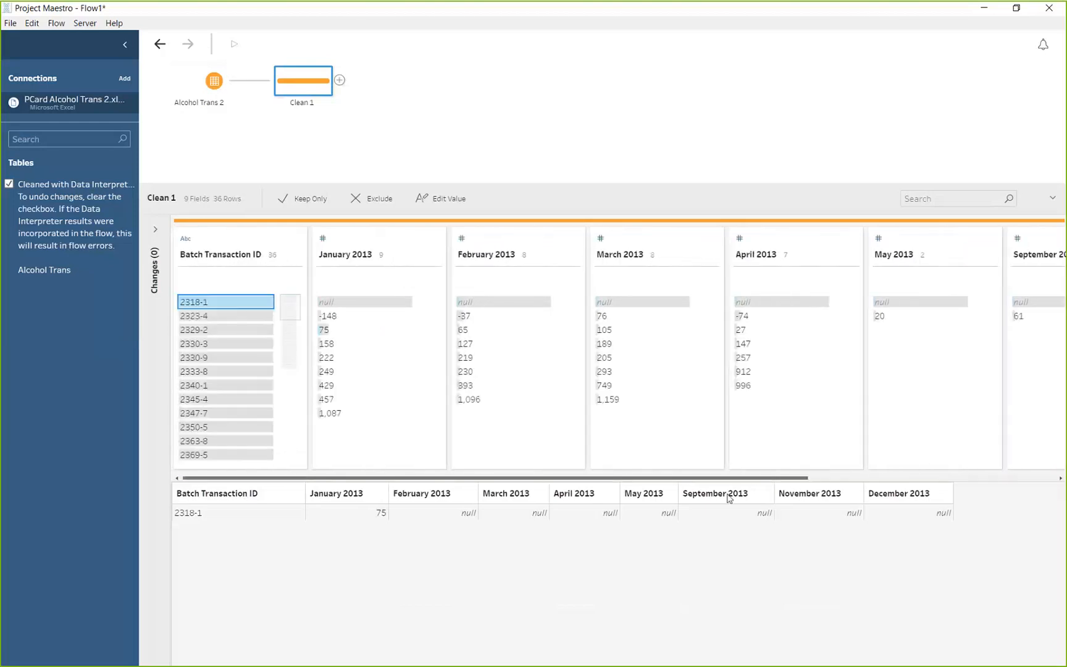
{"action": "left_click", "coordinate": [223, 302]}
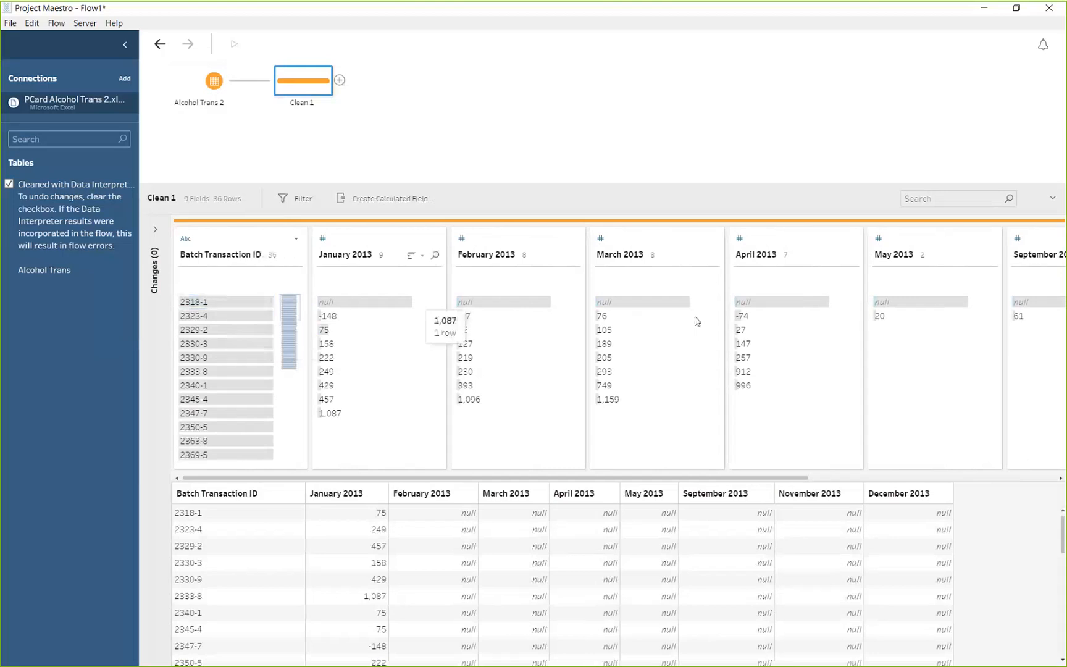
{"action": "left_click", "coordinate": [972, 524]}
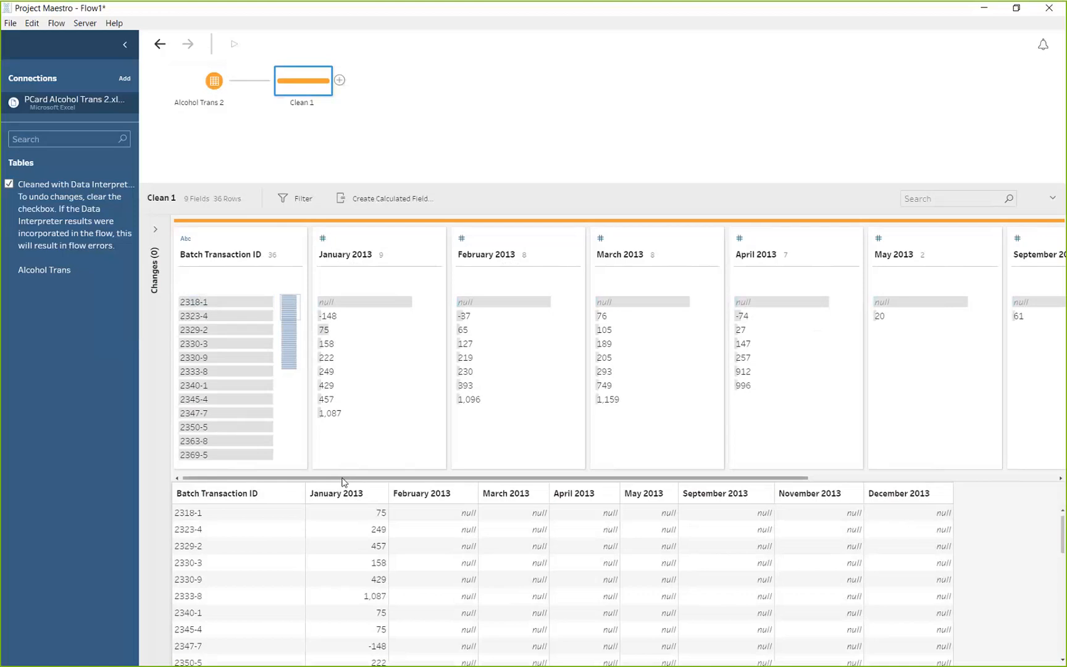
{"action": "left_click_drag", "start_coordinate": [342, 478], "coordinate": [369, 478]}
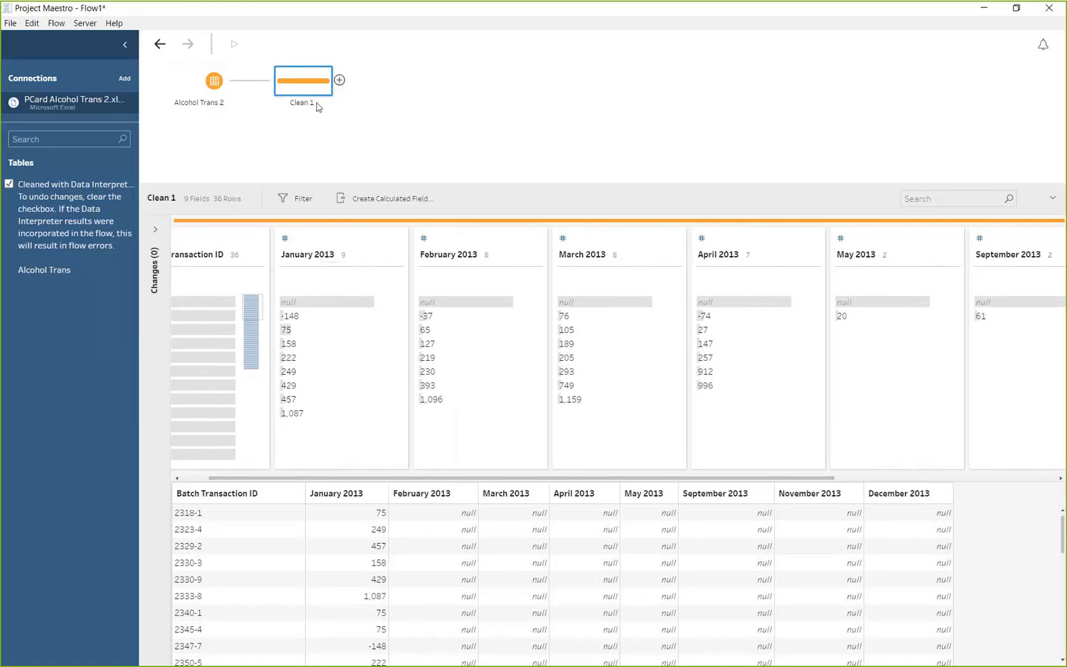
Step: Add a pivot step after the Clean 1 step
{"action": "left_click", "coordinate": [339, 81]}
{"action": "left_click", "coordinate": [340, 81]}
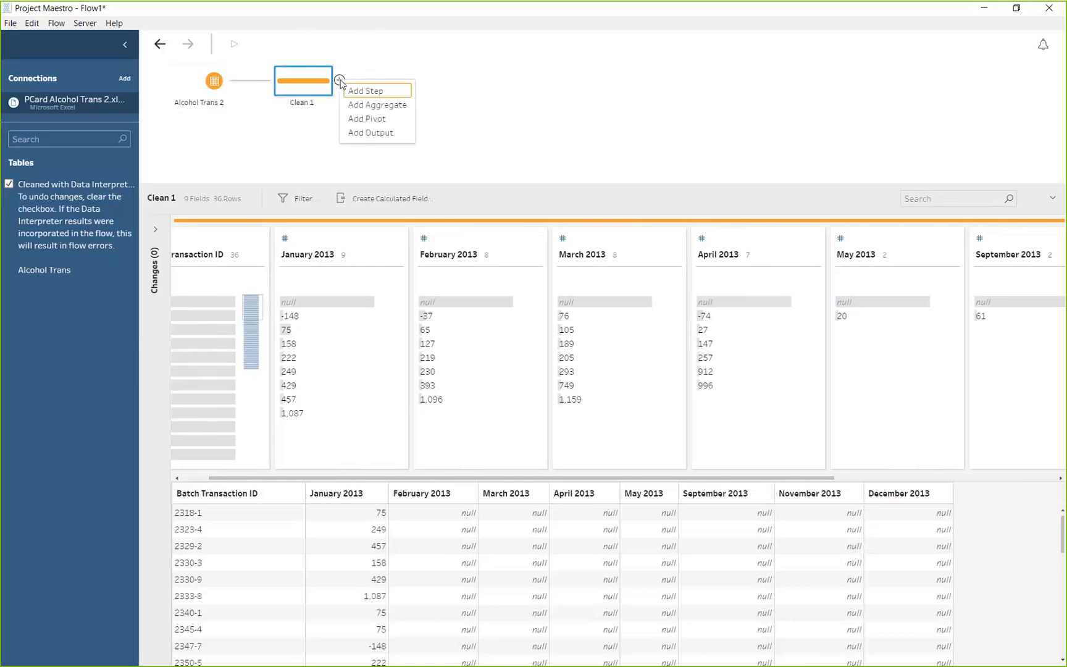
{"action": "left_click", "coordinate": [398, 127]}
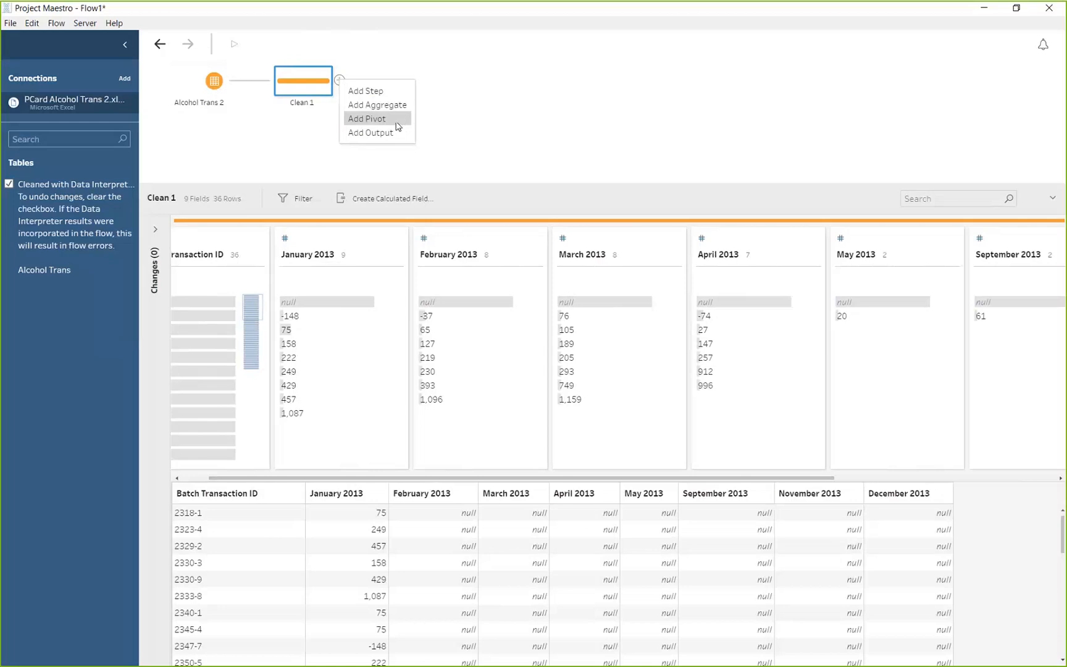
{"action": "left_click", "coordinate": [398, 127]}
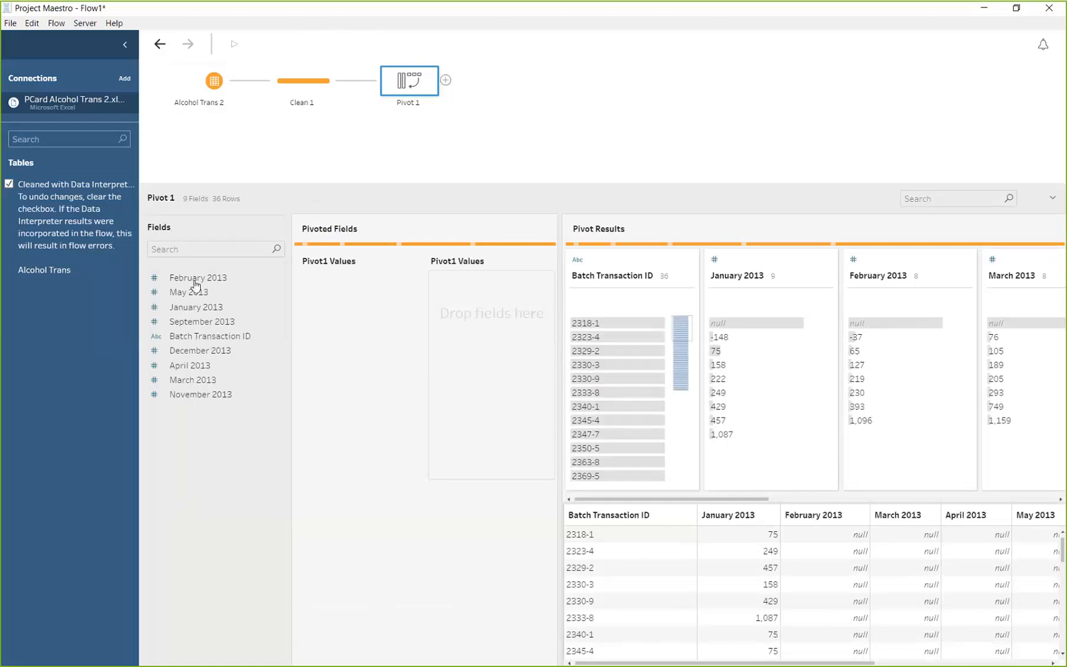
Step: Pivot all the monthly 2013 fields from columns to rows, excluding Batch Transaction ID, and check the resulting rows
{"action": "left_click", "coordinate": [196, 283]}
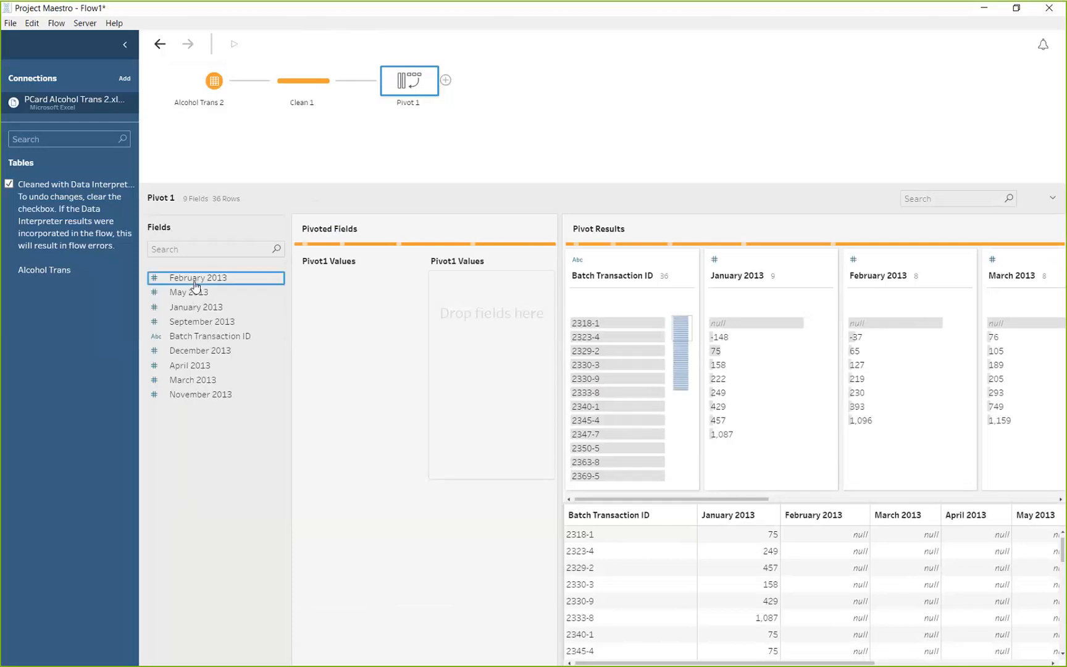
{"action": "left_click", "coordinate": [205, 394], "text": "shift"}
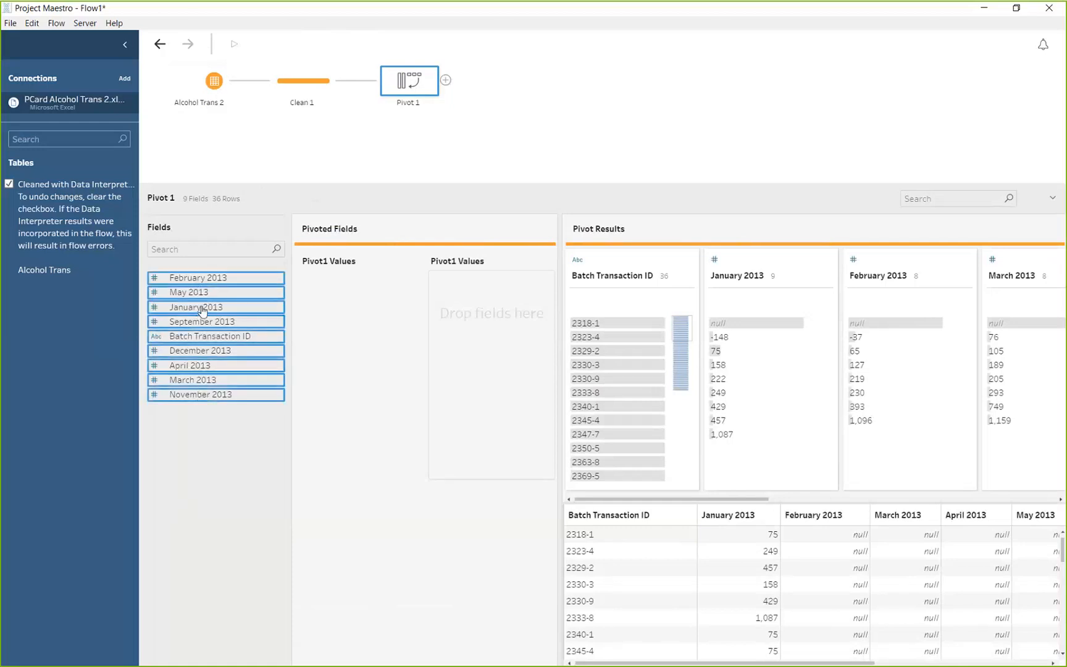
{"action": "left_click", "coordinate": [204, 341], "text": "ctrl"}
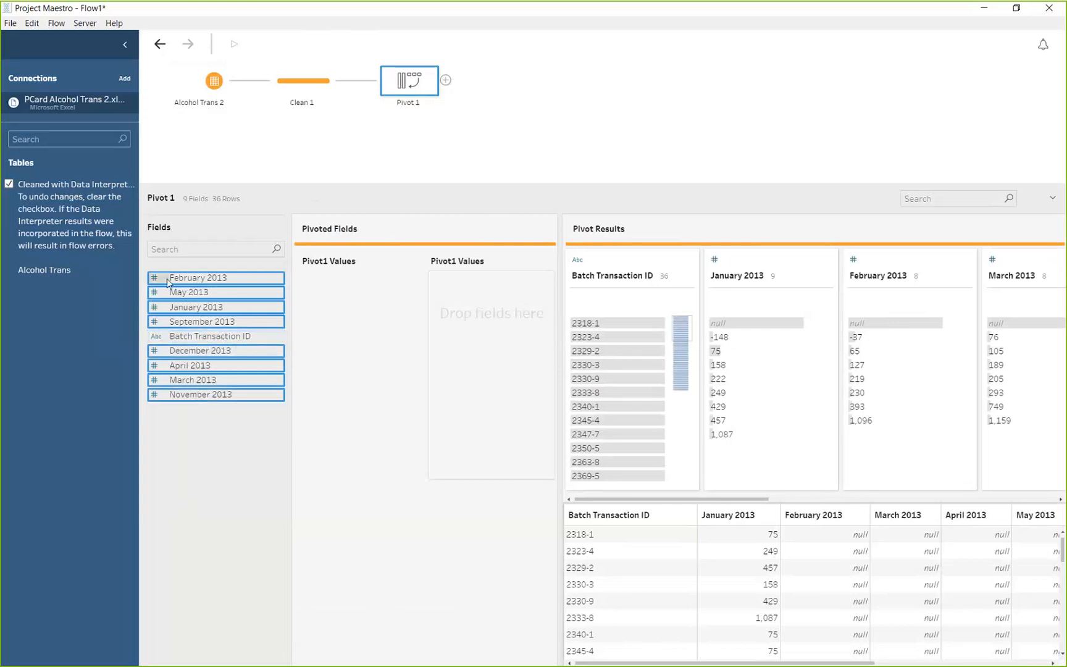
{"action": "left_click_drag", "start_coordinate": [176, 279], "coordinate": [468, 319]}
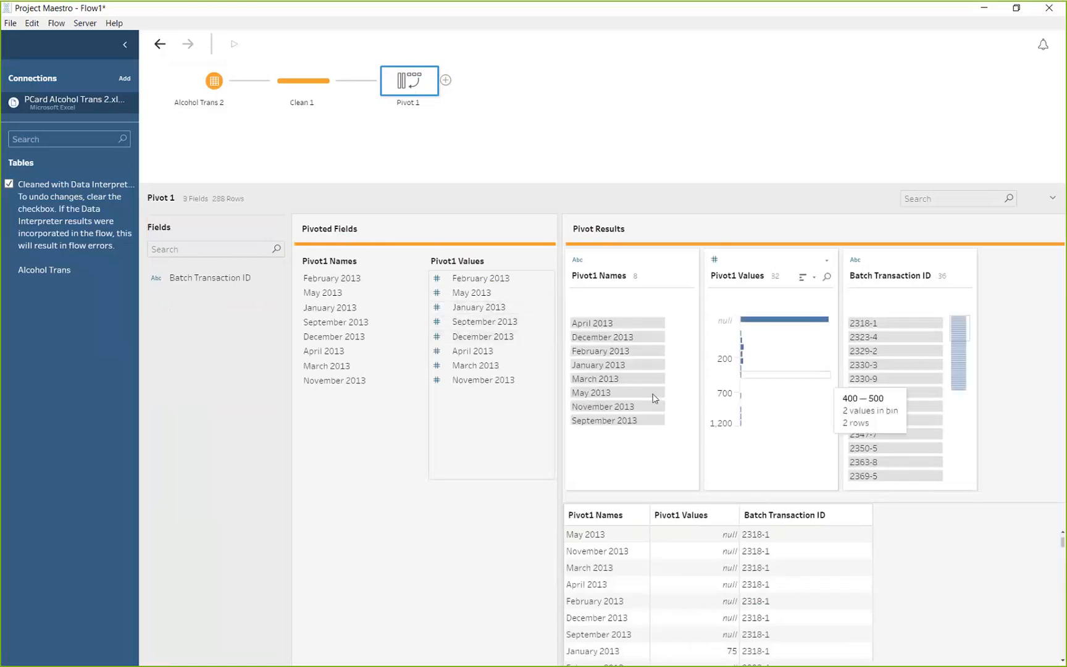
{"action": "left_click", "coordinate": [1017, 322]}
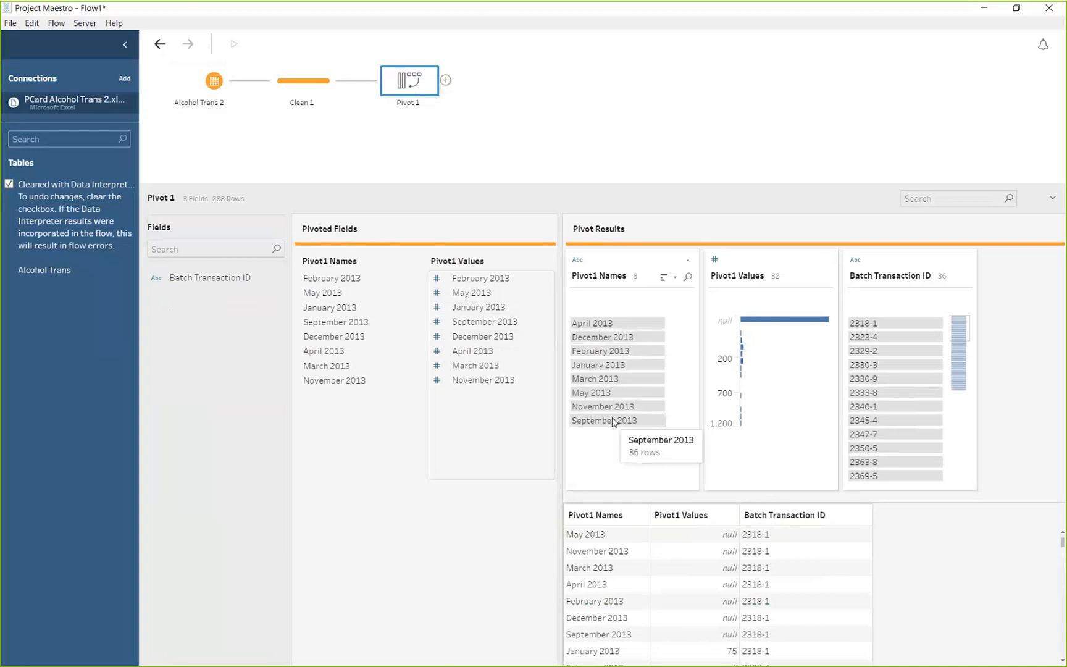
{"action": "scroll", "coordinate": [617, 550], "scroll_direction": "down", "scroll_amount": 3}
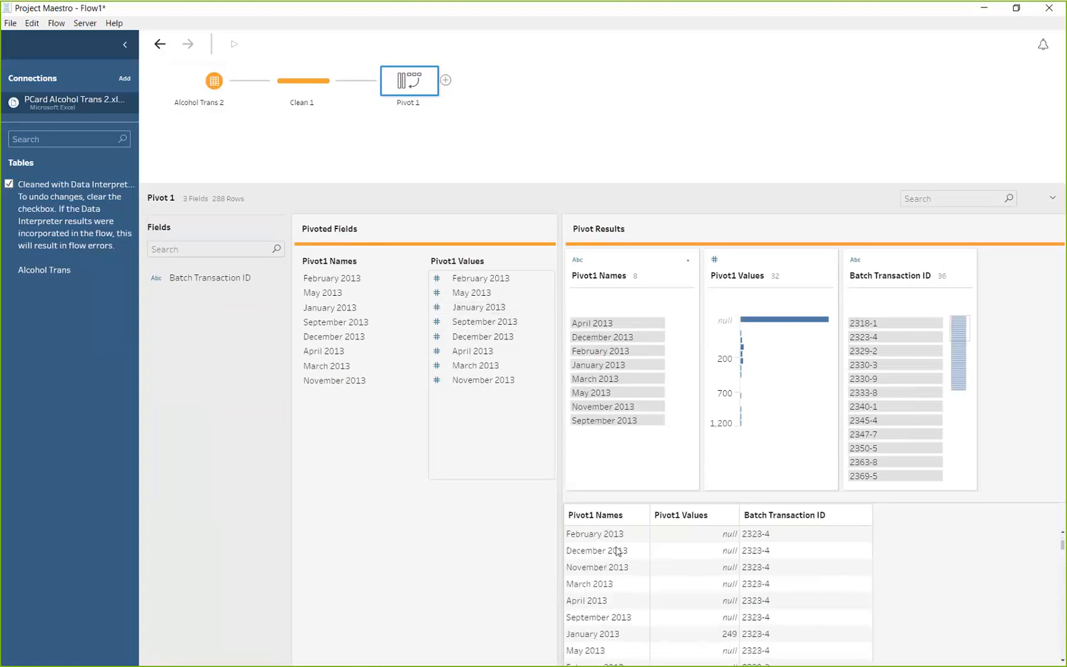
{"action": "scroll", "coordinate": [618, 551], "scroll_direction": "up", "scroll_amount": 2}
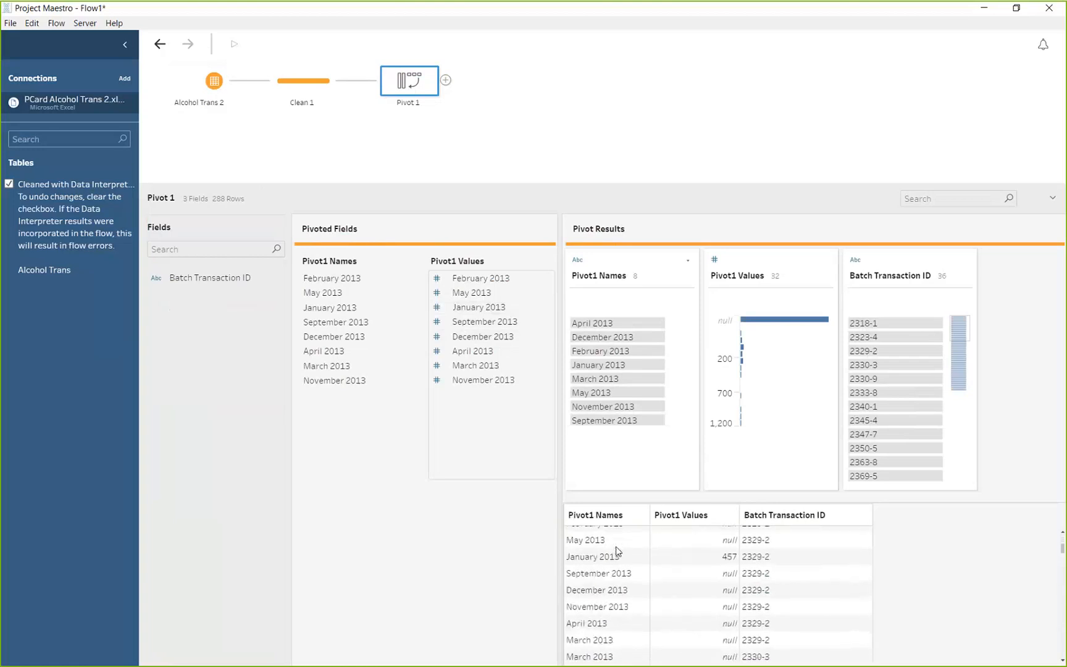
{"action": "scroll", "coordinate": [617, 550], "scroll_direction": "up", "scroll_amount": 1}
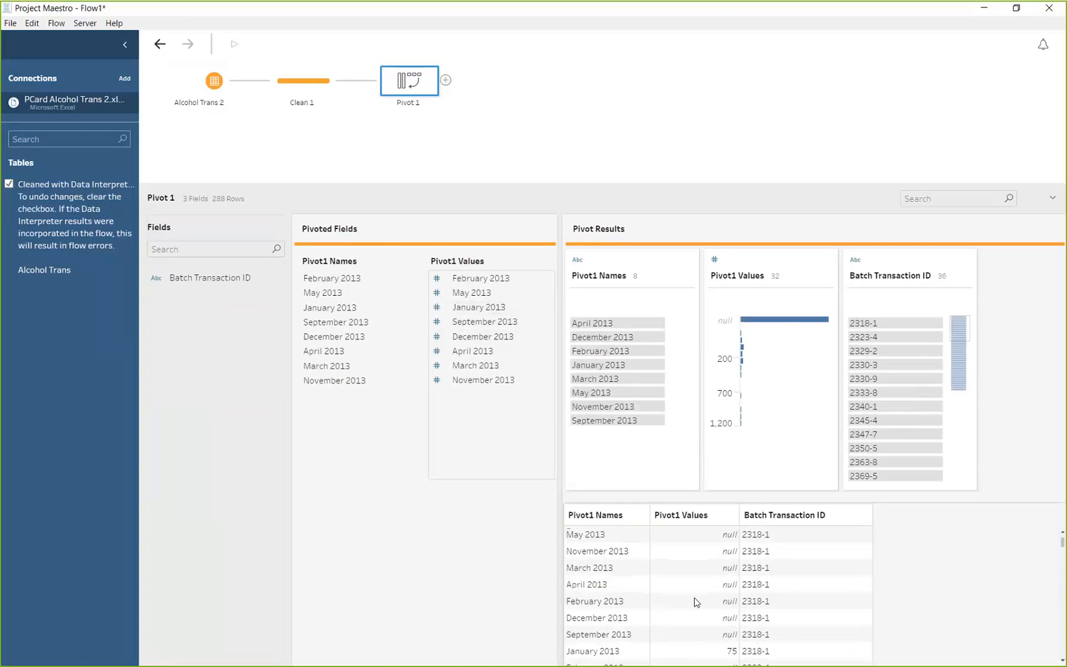
Step: Rename the pivot's Pivot1 Names field to Month Year and its Pivot1 Values field to Trans Amt
{"action": "double_click", "coordinate": [350, 262]}
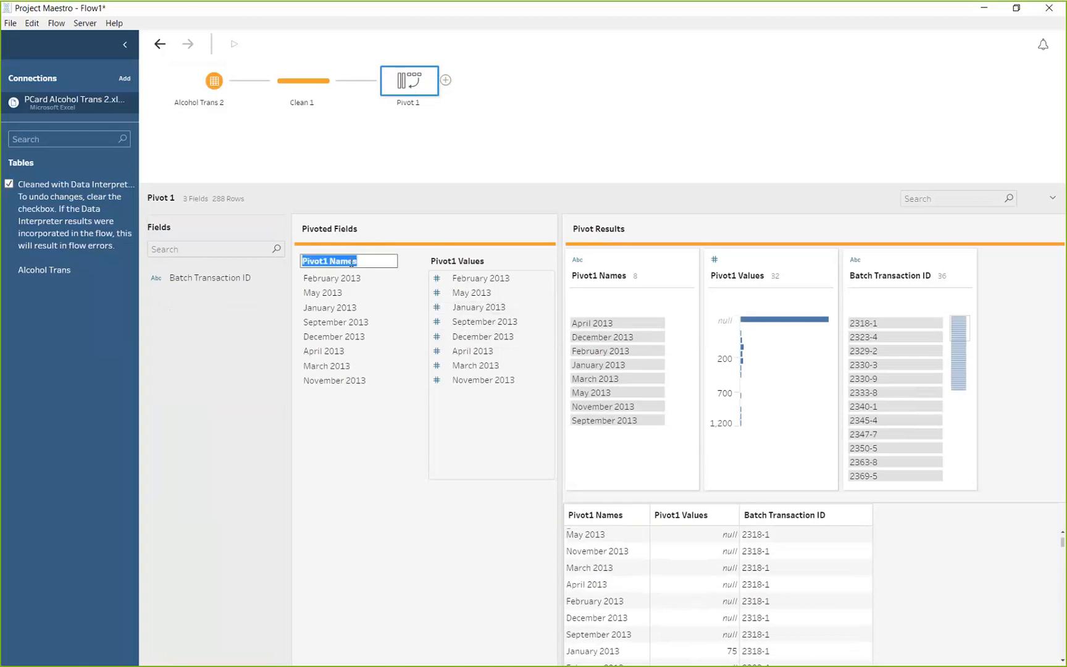
{"action": "type", "text": "Month yea"}
{"action": "key", "text": "BackSpace"}
{"action": "key", "text": "BackSpace"}
{"action": "key", "text": "BackSpace"}
{"action": "type", "text": "Year"}
{"action": "key", "text": "Return"}
{"action": "double_click", "coordinate": [475, 261]}
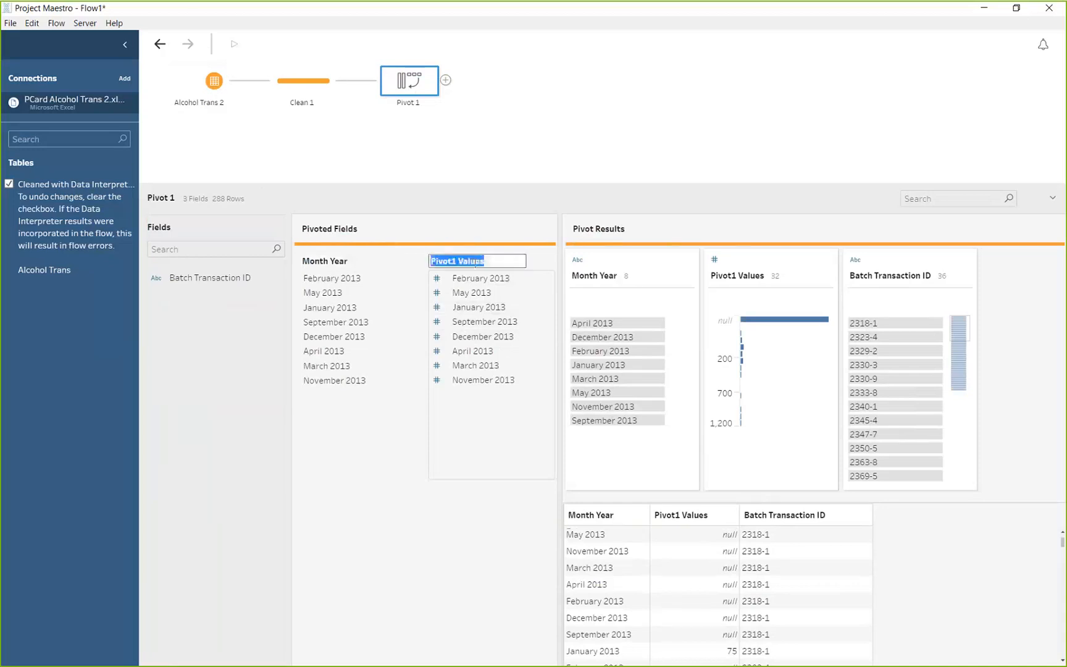
{"action": "type", "text": "Trans Amt"}
{"action": "key", "text": "Return"}
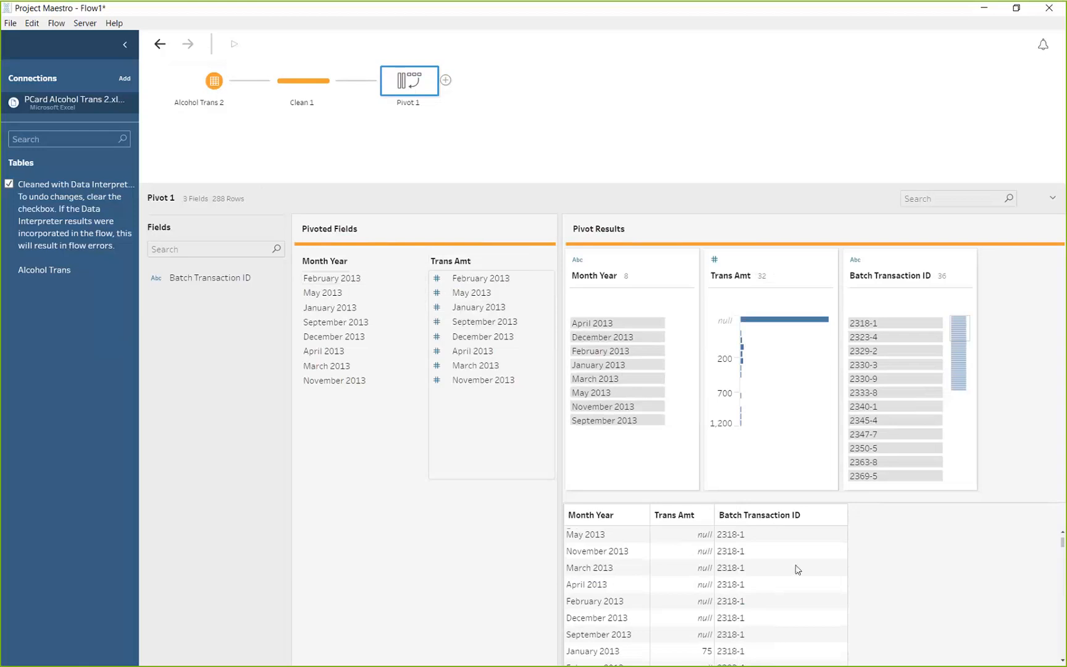
Step: Add a cleaning step after Pivot 1 and custom-split Month Year on a space into its first 2 fields
{"action": "left_click", "coordinate": [445, 81]}
{"action": "left_click", "coordinate": [473, 91]}
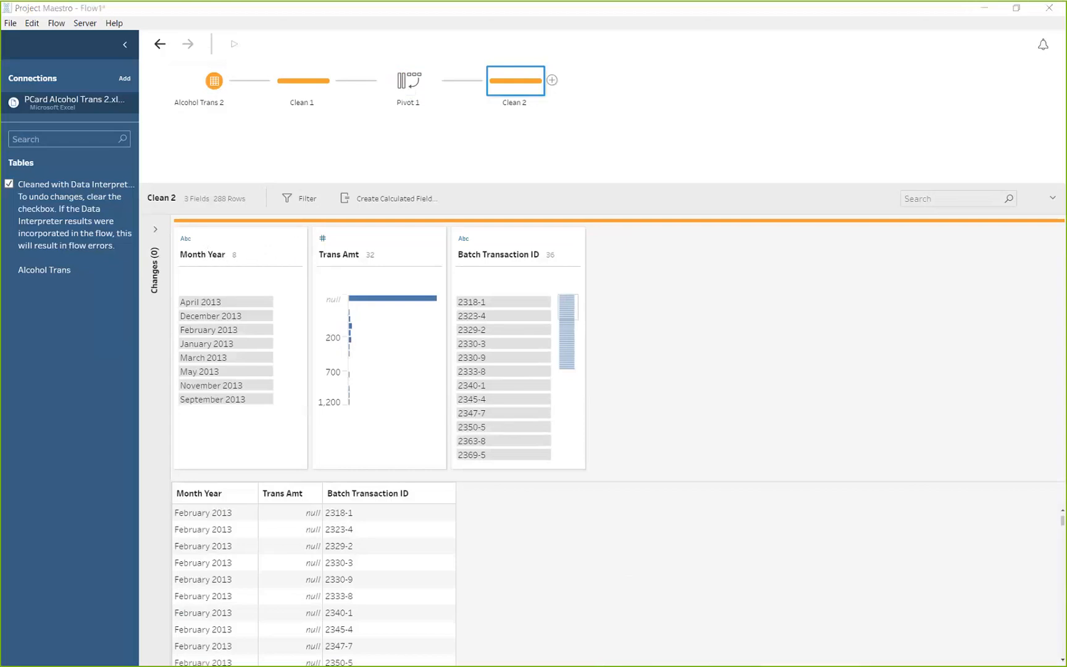
{"action": "left_click", "coordinate": [296, 241]}
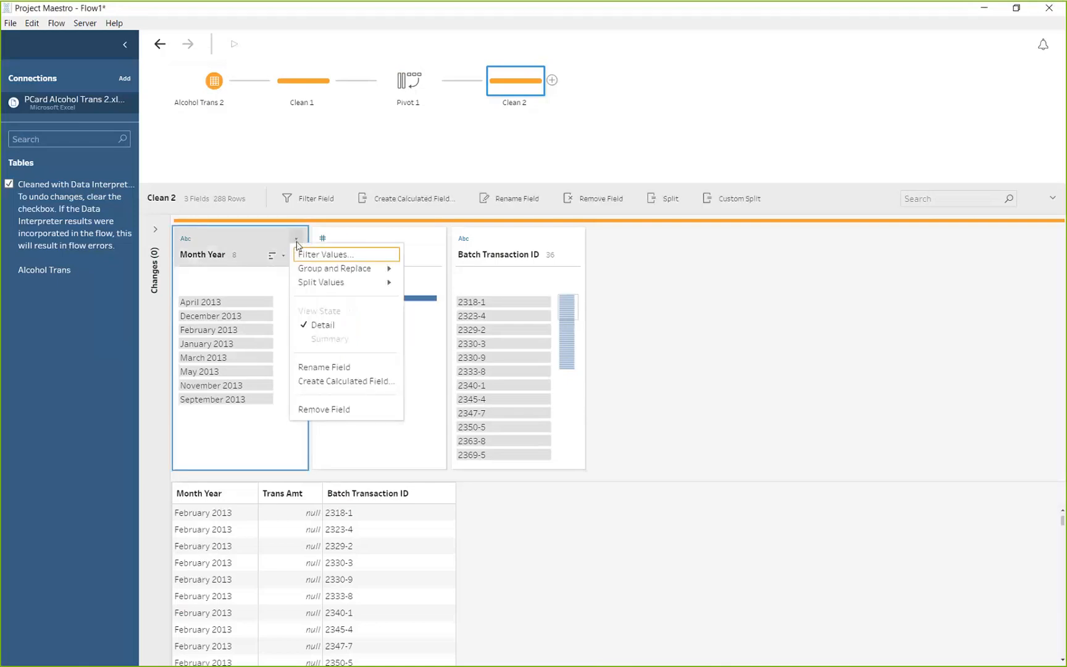
{"action": "mouse_move", "coordinate": [312, 281]}
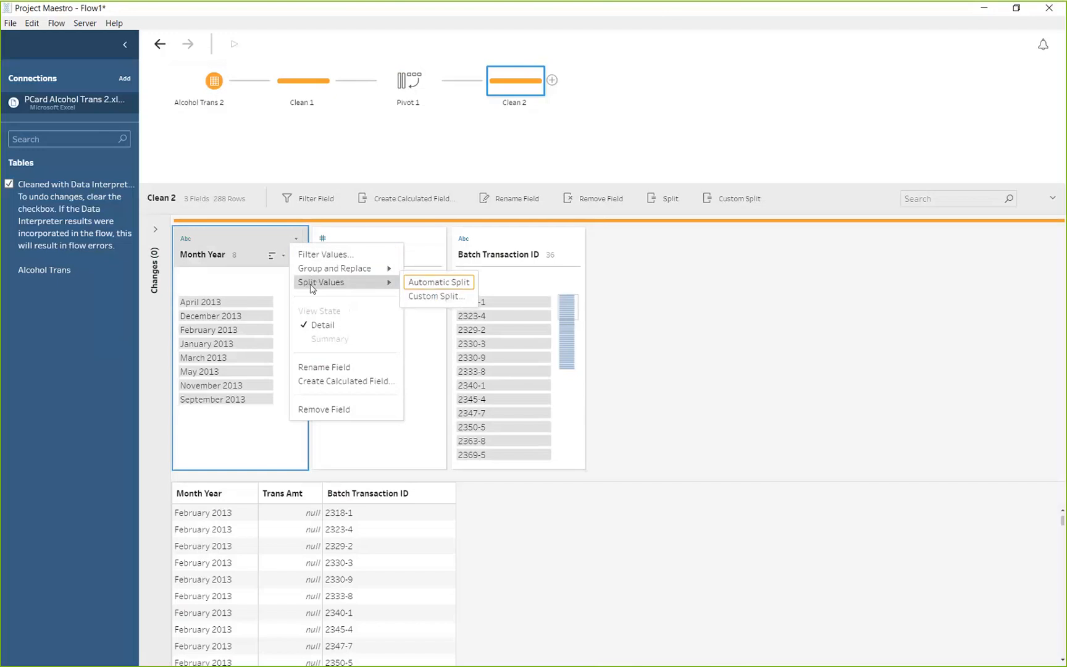
{"action": "left_click", "coordinate": [414, 297]}
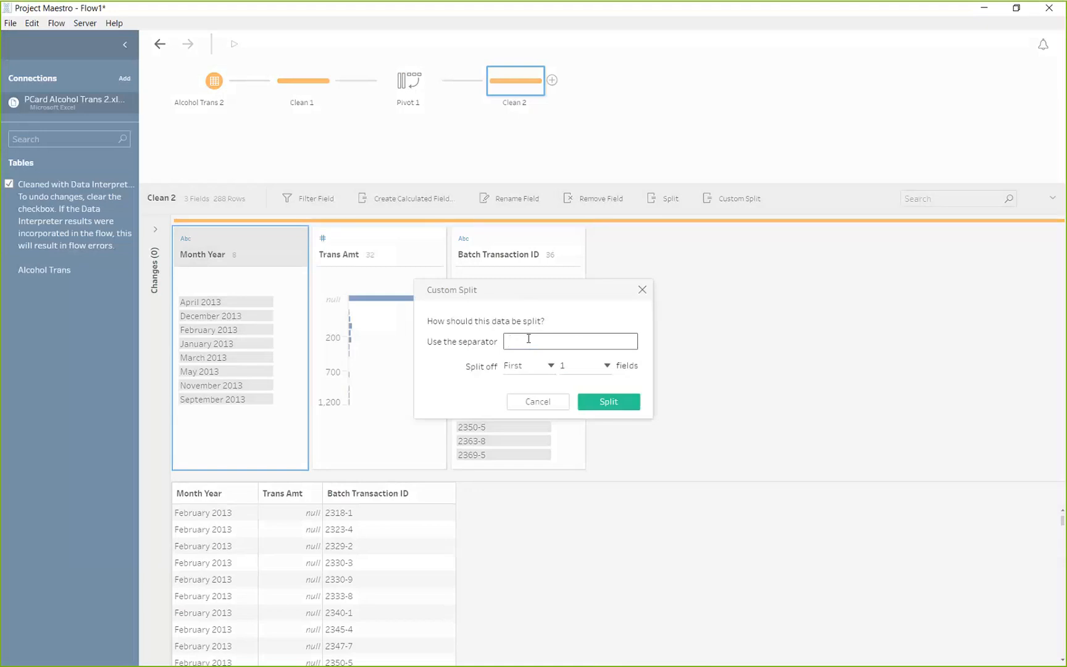
{"action": "left_click", "coordinate": [551, 366]}
{"action": "left_click", "coordinate": [607, 366]}
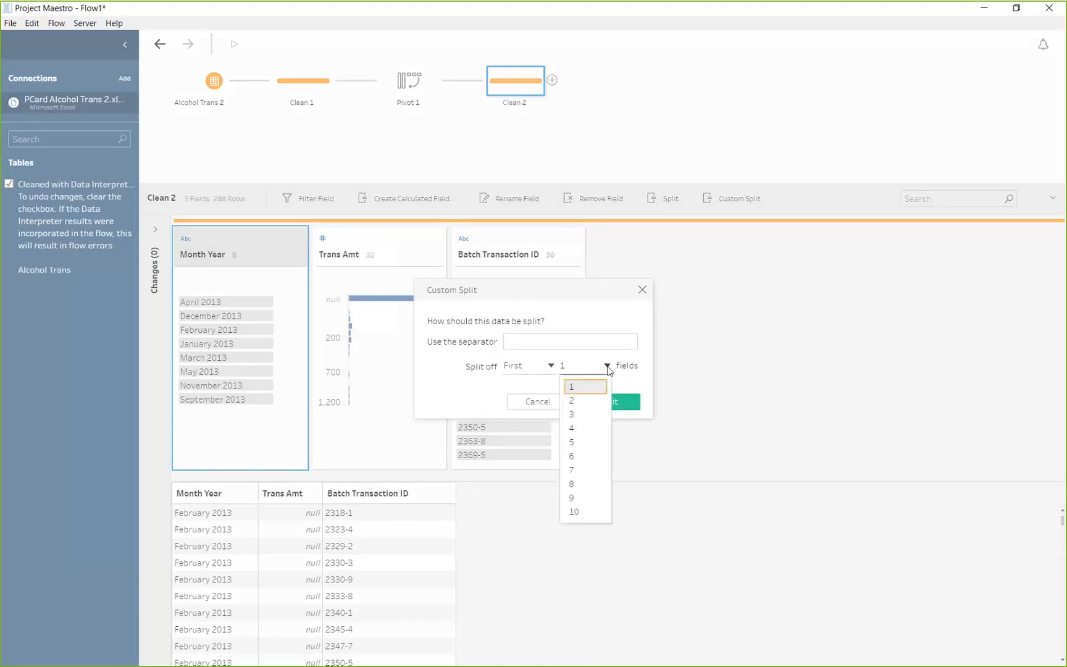
{"action": "left_click", "coordinate": [590, 404]}
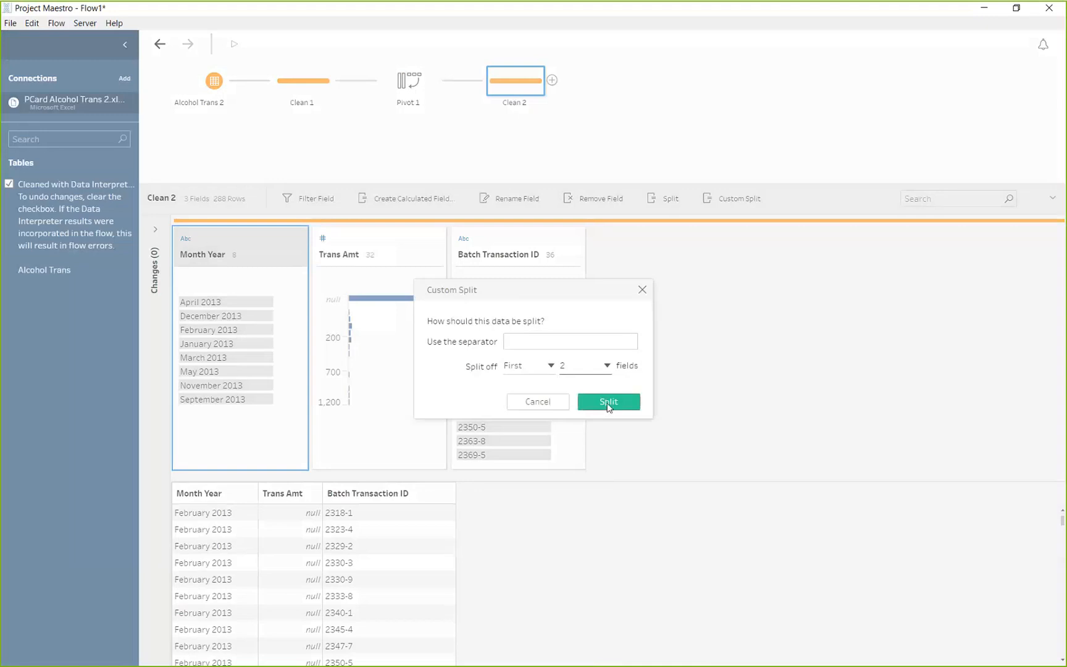
{"action": "left_click", "coordinate": [608, 403]}
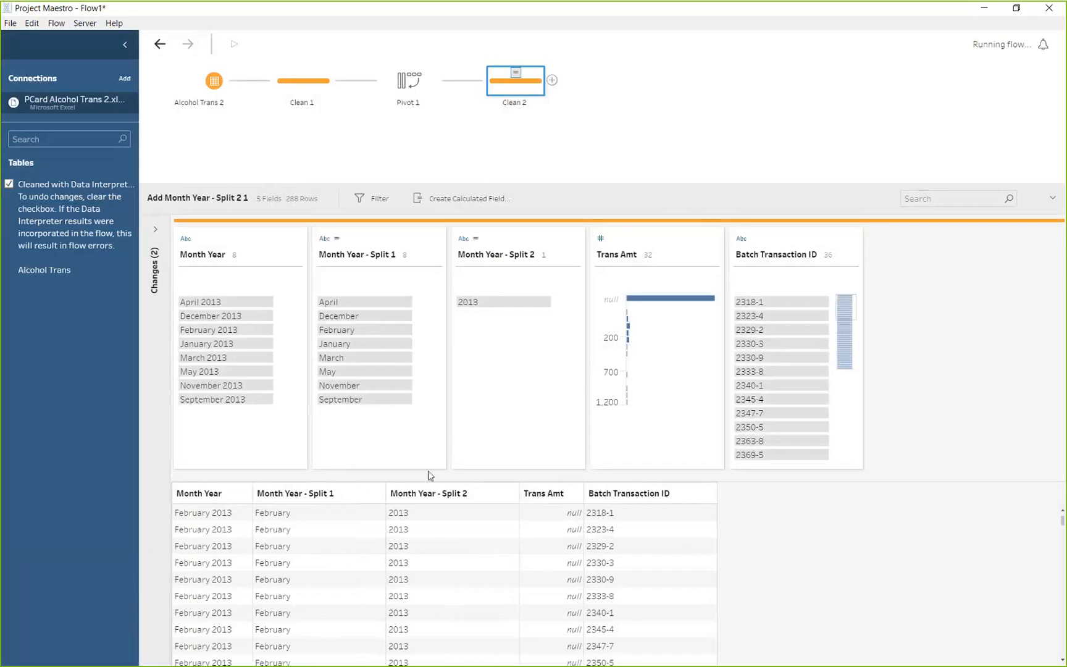
Step: Rename the Month Year - Split 1 field to Month and the Month Year - Split 2 field to Year
{"action": "left_click", "coordinate": [353, 270]}
{"action": "double_click", "coordinate": [373, 254]}
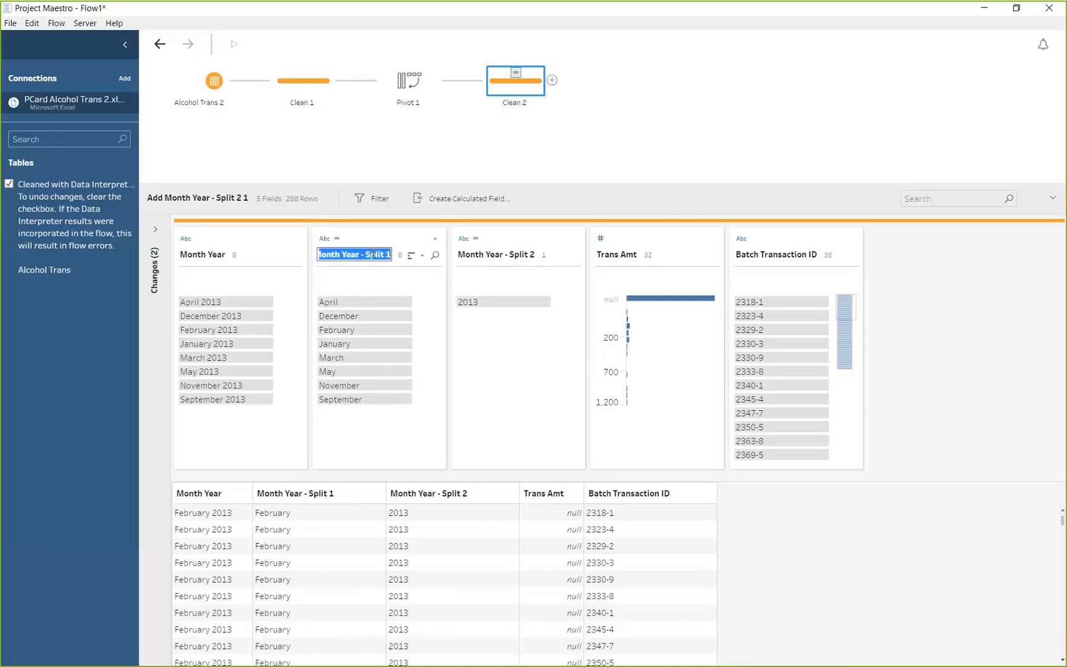
{"action": "type", "text": "Month 1"}
{"action": "key", "text": "Return"}
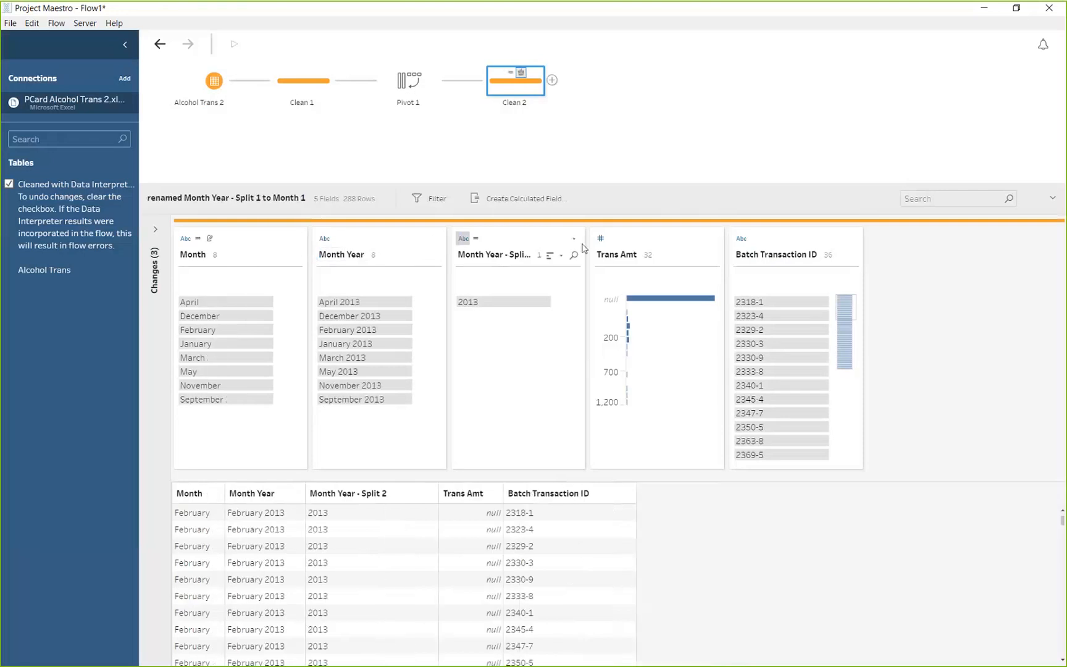
{"action": "double_click", "coordinate": [500, 252]}
{"action": "type", "text": "Year"}
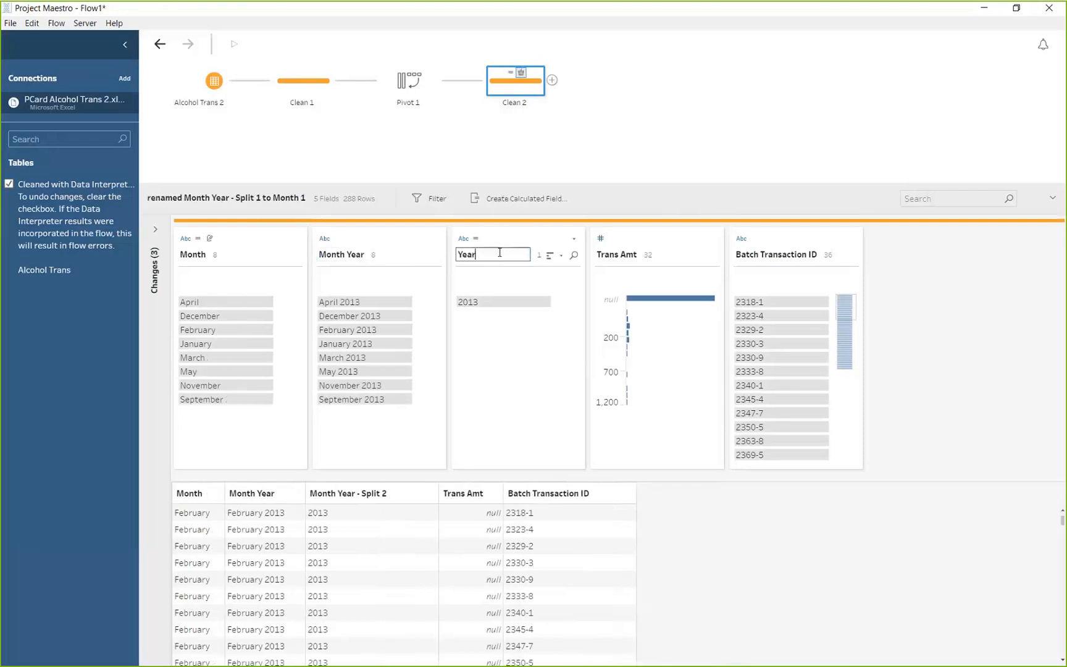
{"action": "key", "text": "Return"}
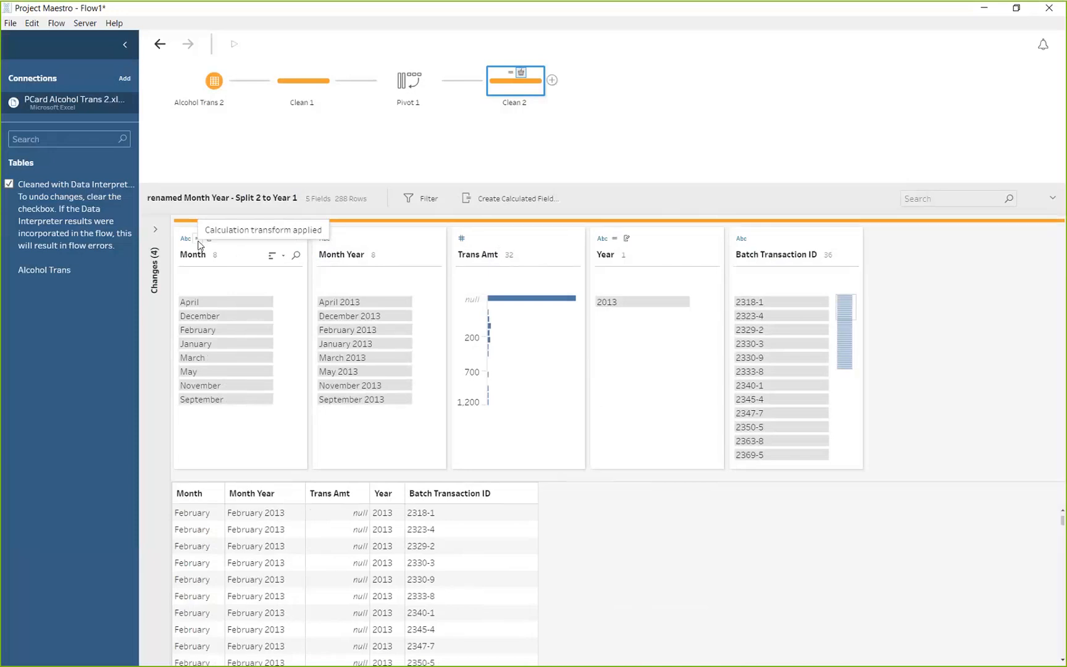
Step: Review the list of changes in Clean 2, stepping through the two calculated split fields and the two field renames
{"action": "left_click", "coordinate": [520, 208]}
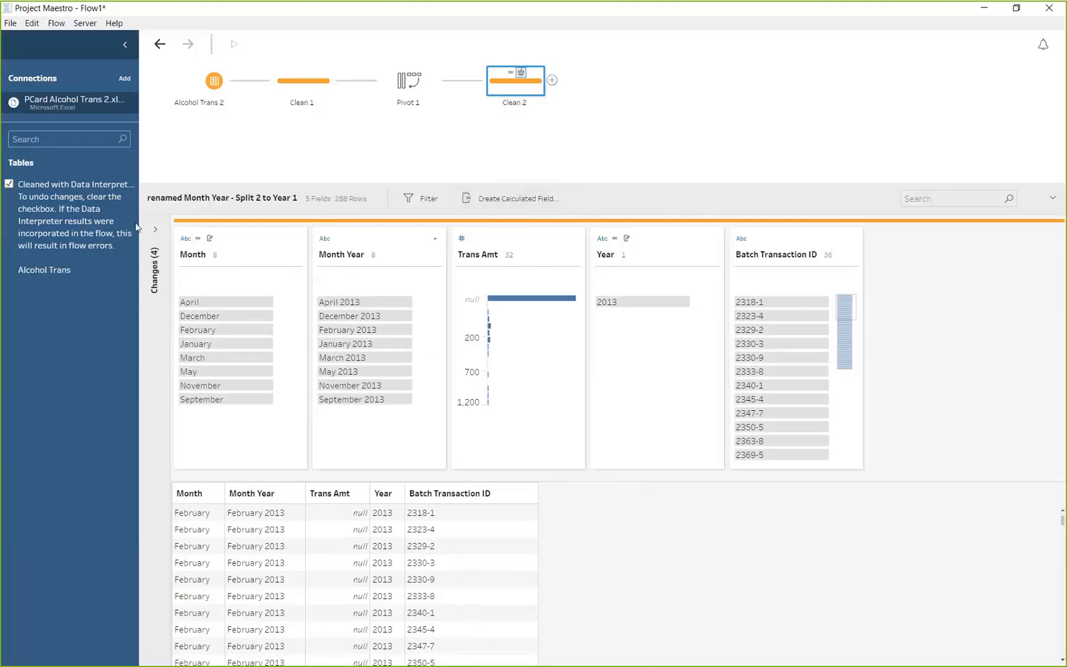
{"action": "left_click", "coordinate": [156, 234]}
{"action": "left_click", "coordinate": [156, 234]}
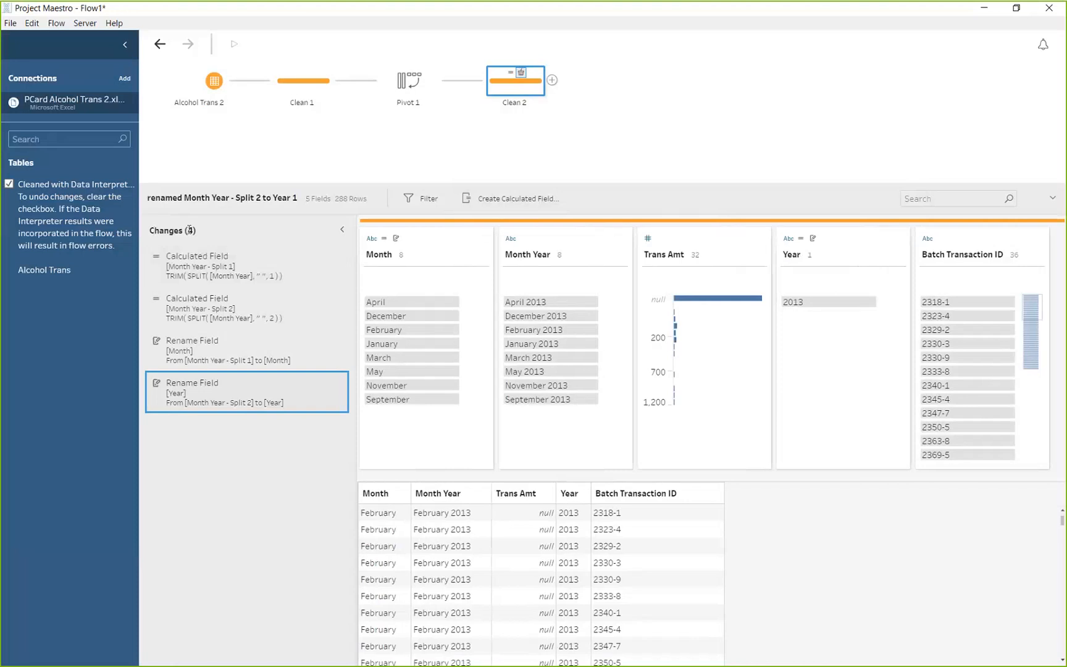
{"action": "left_click", "coordinate": [192, 277]}
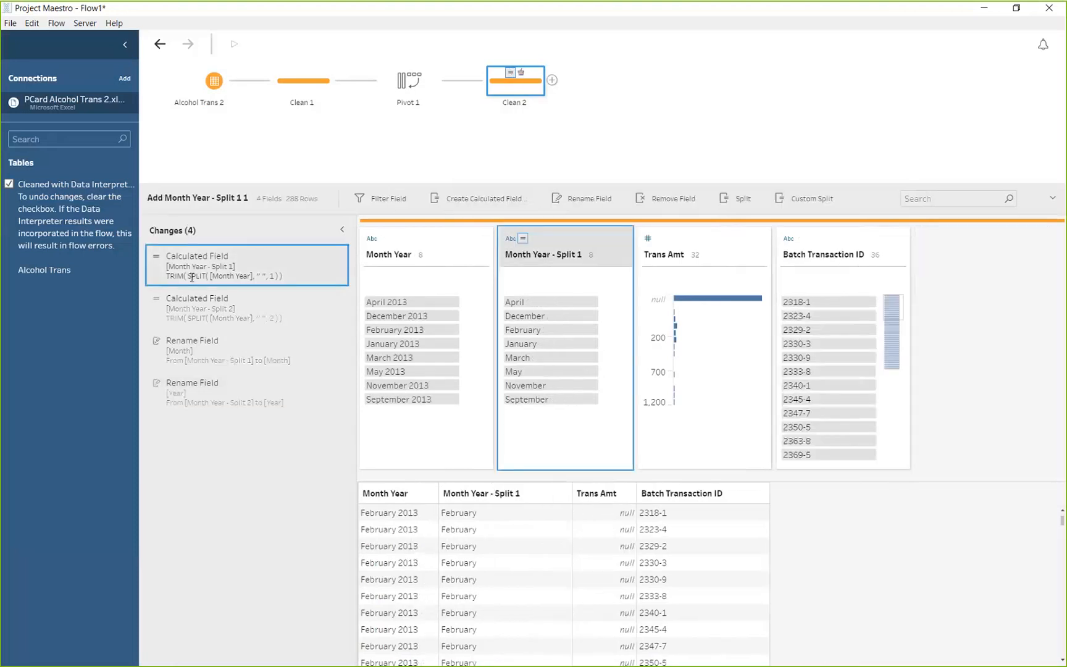
{"action": "left_click", "coordinate": [192, 313]}
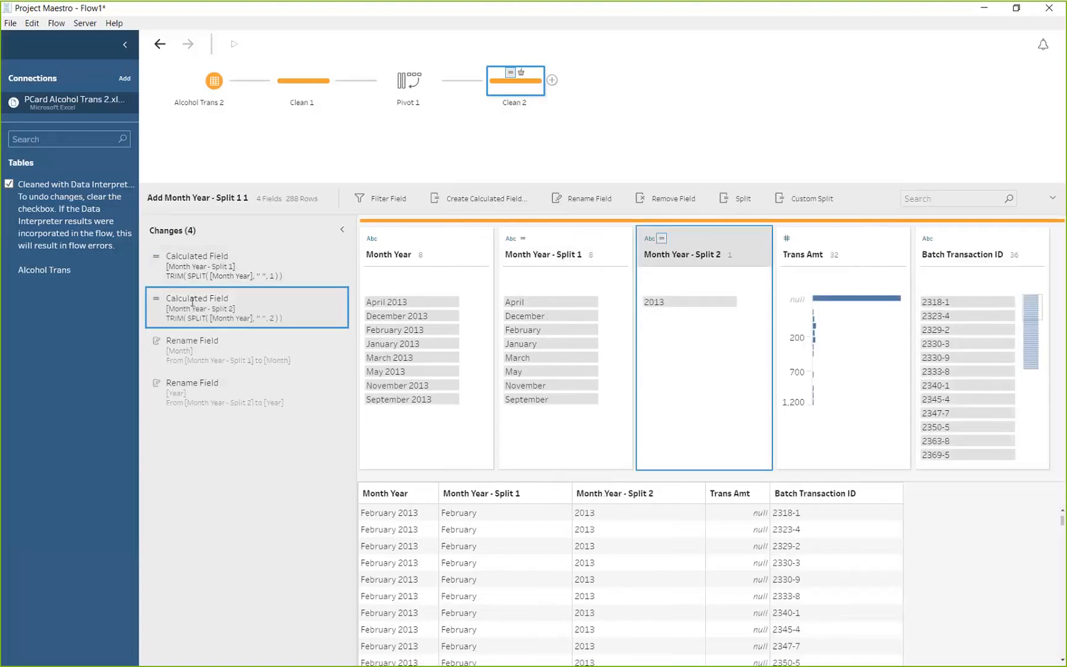
{"action": "left_click", "coordinate": [207, 360]}
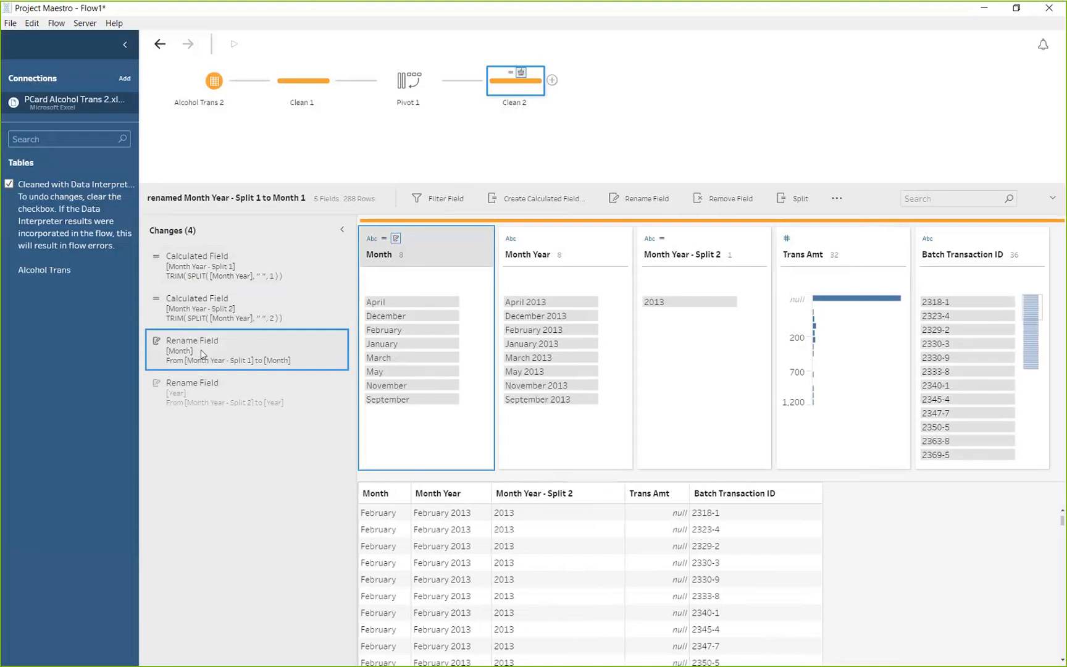
{"action": "mouse_move", "coordinate": [567, 362]}
{"action": "left_click", "coordinate": [234, 395]}
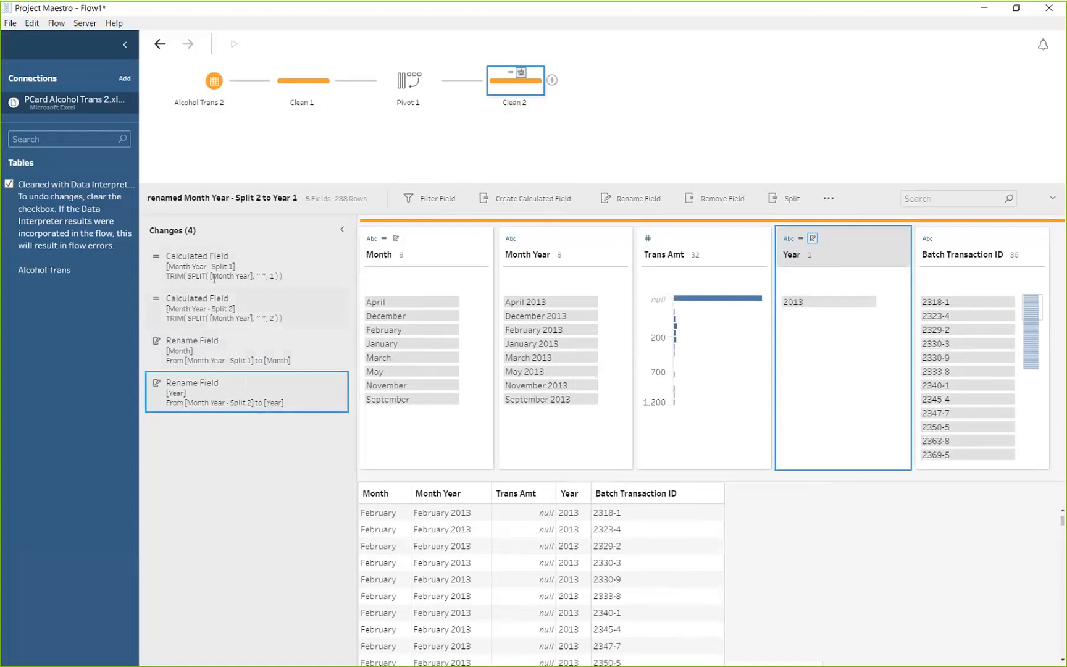
{"action": "left_click", "coordinate": [344, 232]}
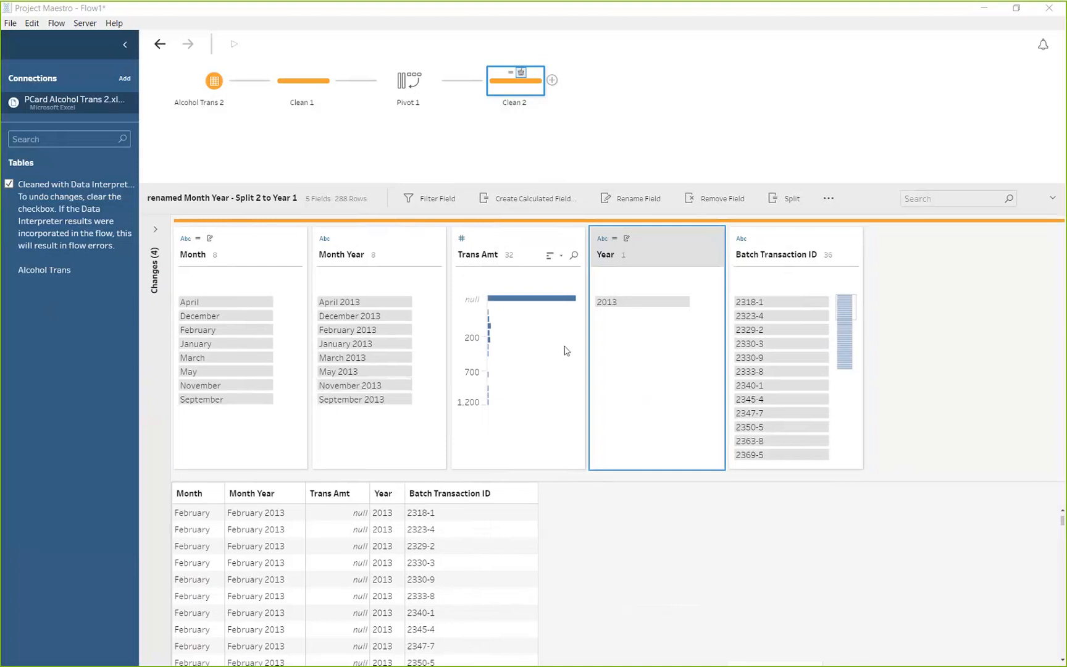
Step: Remove the original Month Year field from the Clean 2 step and check the change annotations on that step
{"action": "mouse_move", "coordinate": [565, 350]}
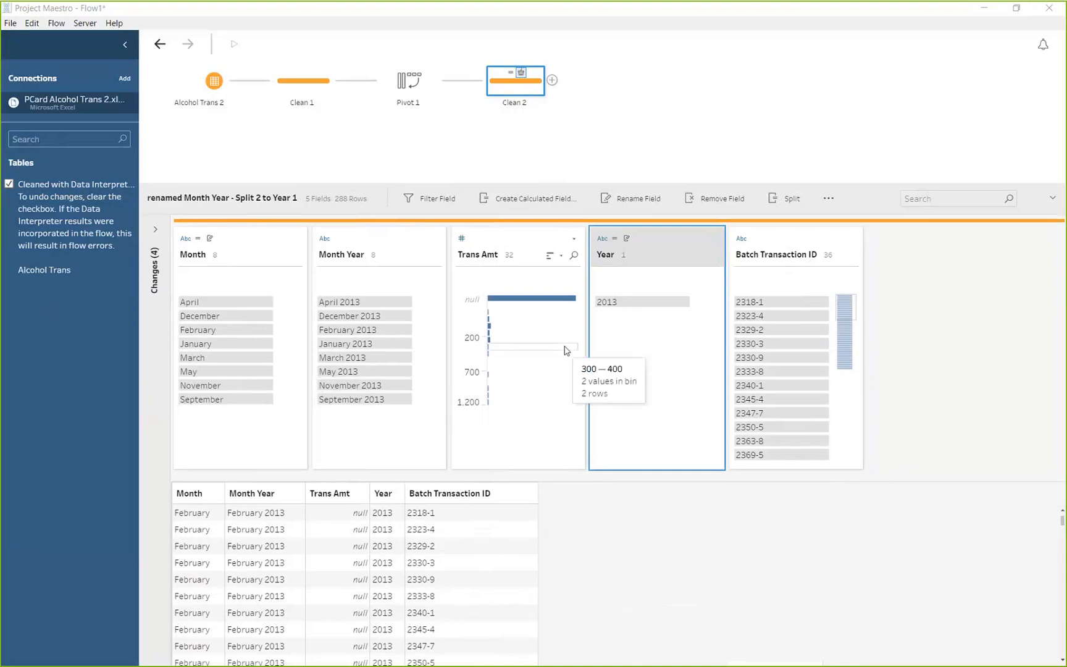
{"action": "left_click", "coordinate": [432, 255]}
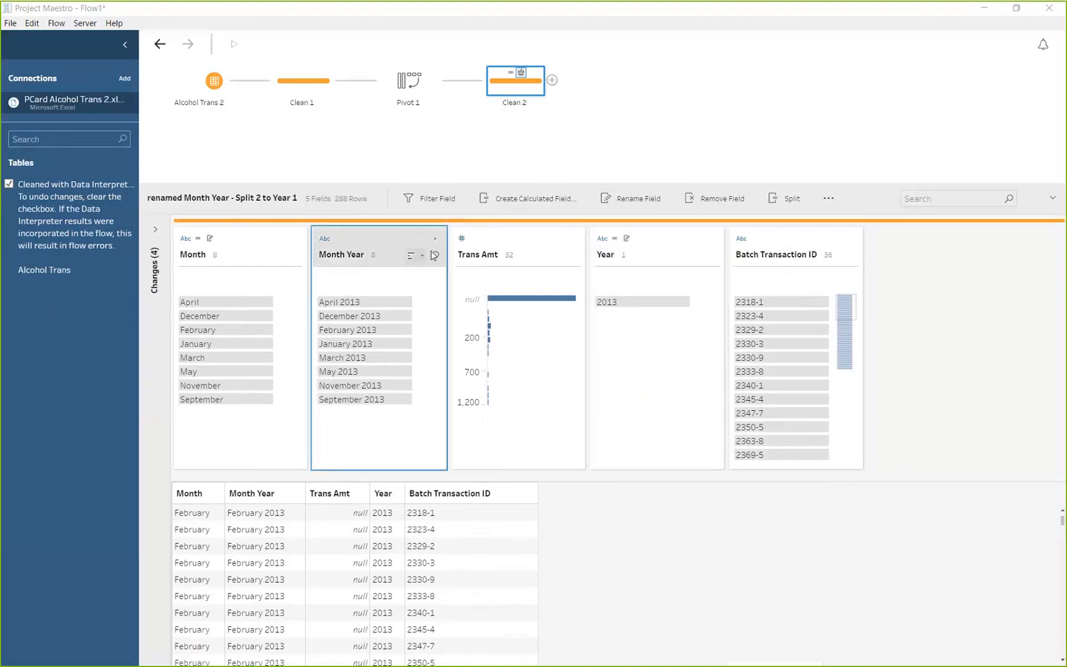
{"action": "left_click", "coordinate": [437, 242]}
{"action": "left_click", "coordinate": [719, 199]}
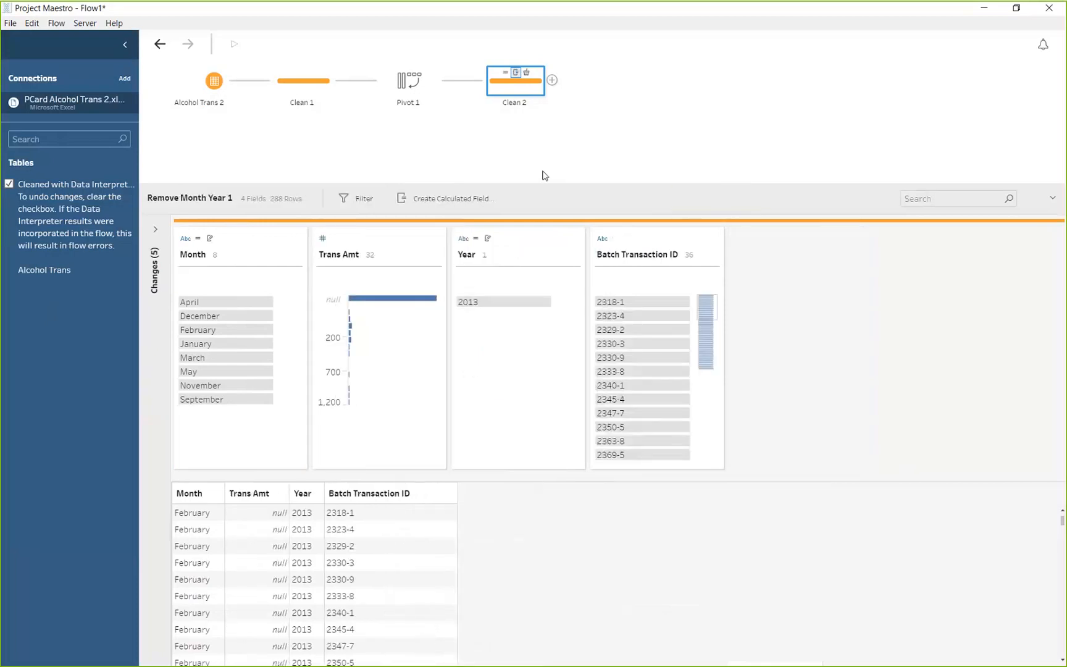
{"action": "mouse_move", "coordinate": [521, 77]}
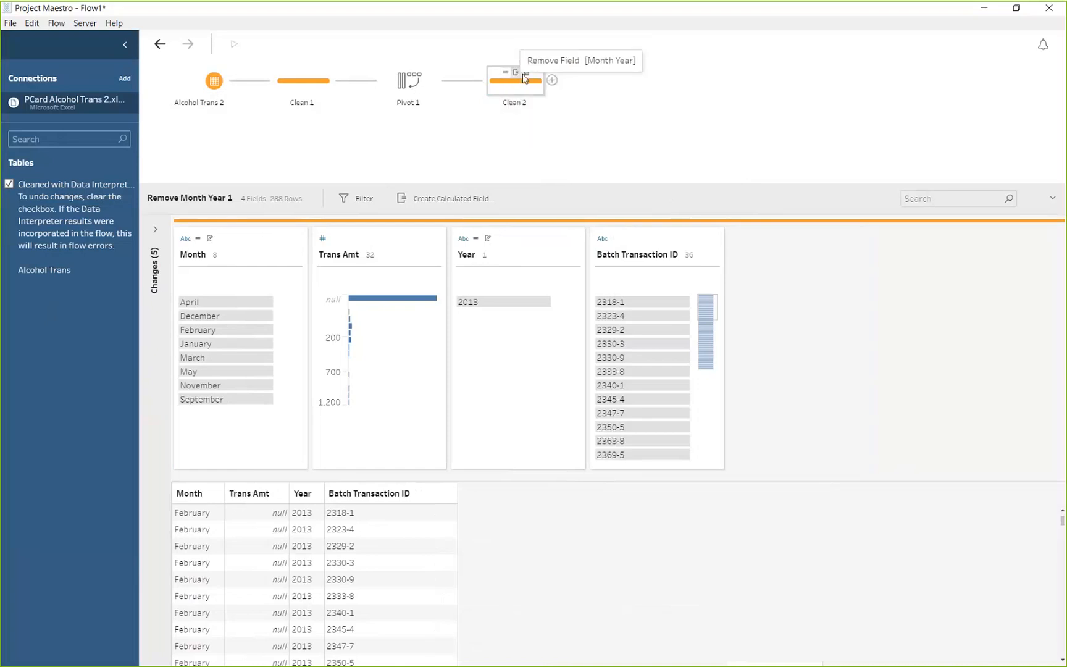
{"action": "mouse_move", "coordinate": [527, 75]}
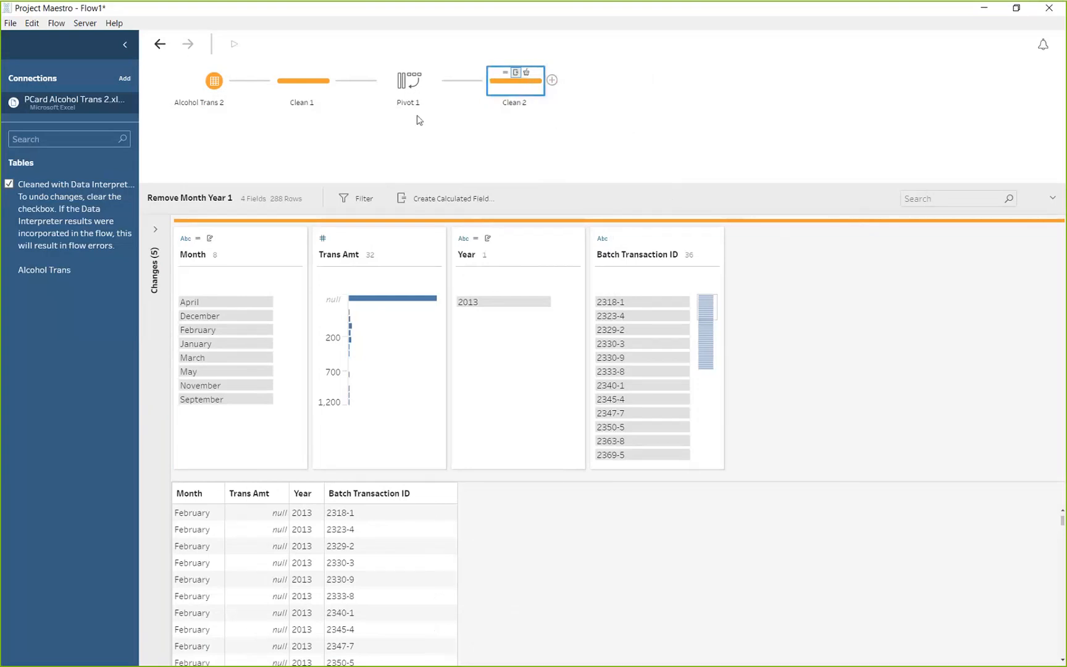
Step: Rename the Clean 1 step in the flow to View Data
{"action": "double_click", "coordinate": [301, 103]}
{"action": "type", "text": "View Data"}
{"action": "key", "text": "Return"}
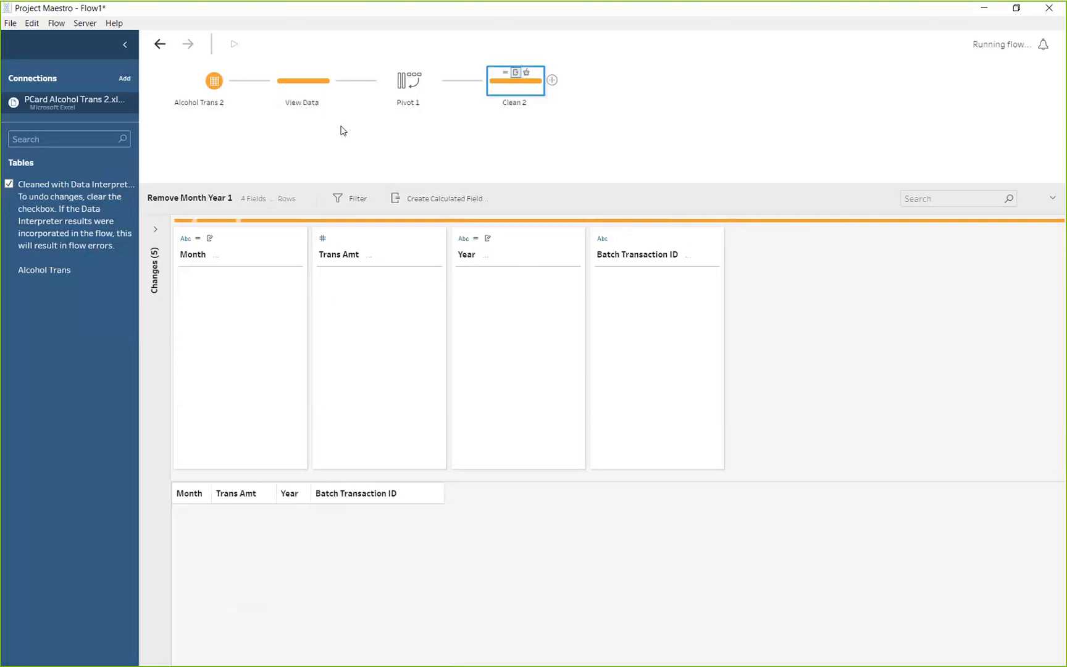
Step: Rename the Pivot 1 step in the flow to Pivot Month Year
{"action": "double_click", "coordinate": [420, 103]}
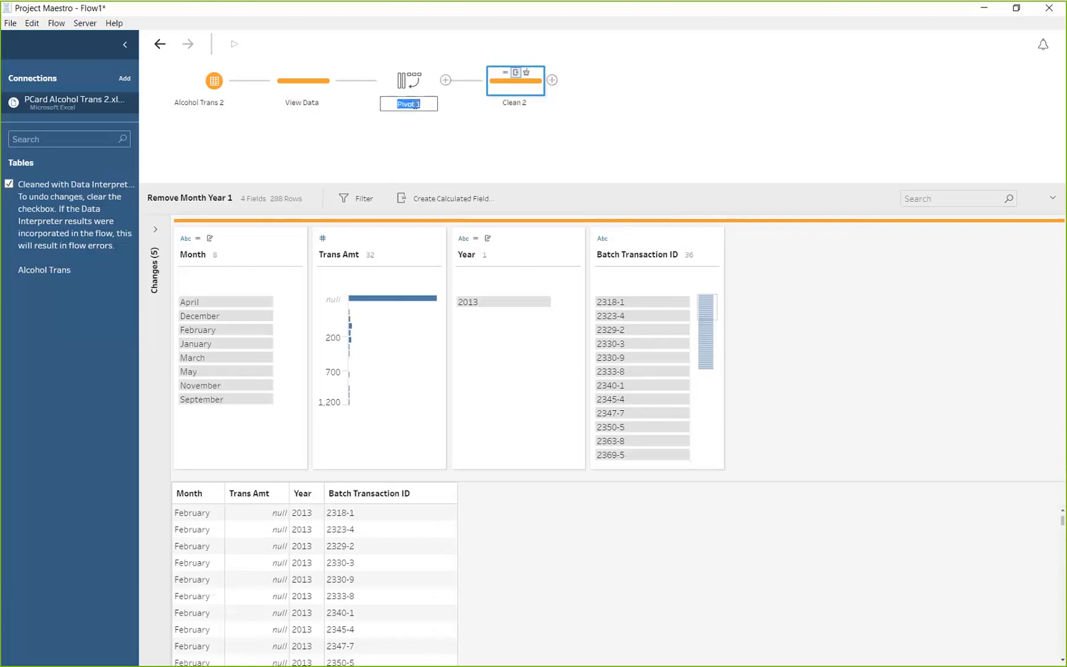
{"action": "type", "text": "Pv"}
{"action": "key", "text": "BackSpace"}
{"action": "type", "text": "ivot Month Year"}
{"action": "key", "text": "Return"}
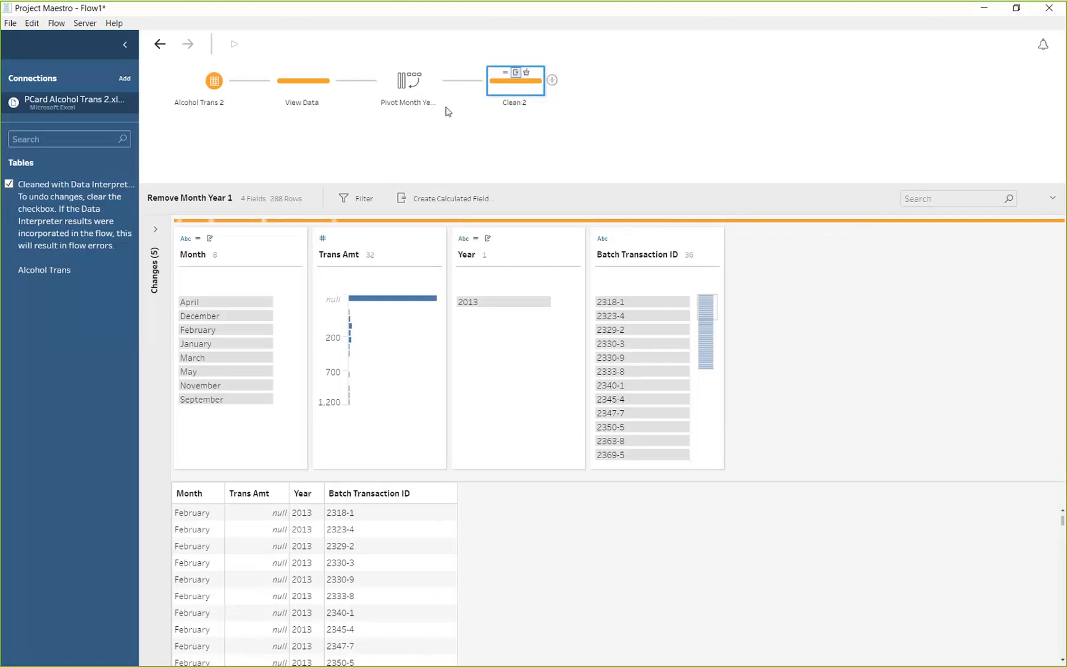
Step: Rename the Clean 2 step in the flow to Split Month Year
{"action": "double_click", "coordinate": [521, 102]}
{"action": "type", "text": "Split Month Year"}
{"action": "key", "text": "Return"}
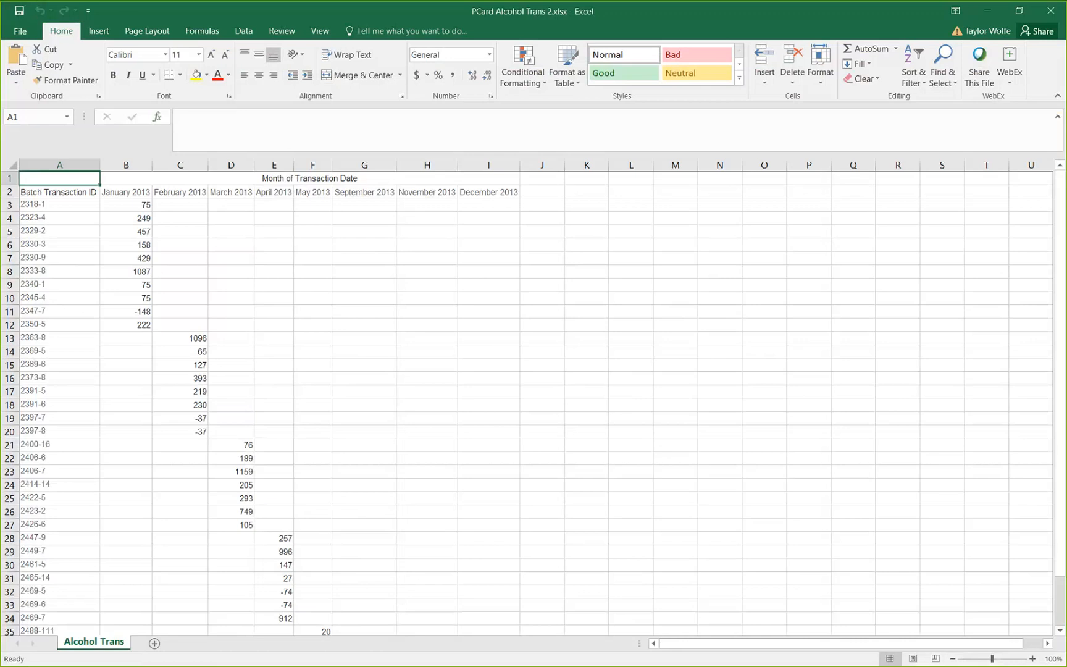
Step: Switch to Excel to look over the PCard Trans Details.xlsx workbook, and return to Project Maestro
{"action": "key", "text": "alt+Tab"}
{"action": "key", "text": "alt+Tab"}
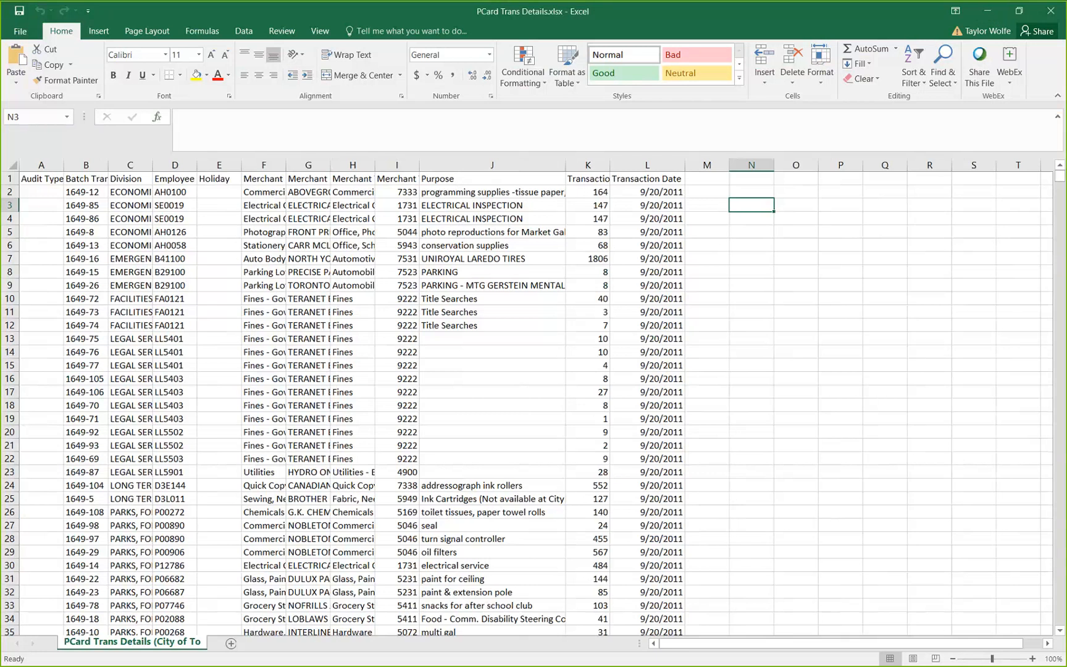
{"action": "left_click", "coordinate": [987, 10]}
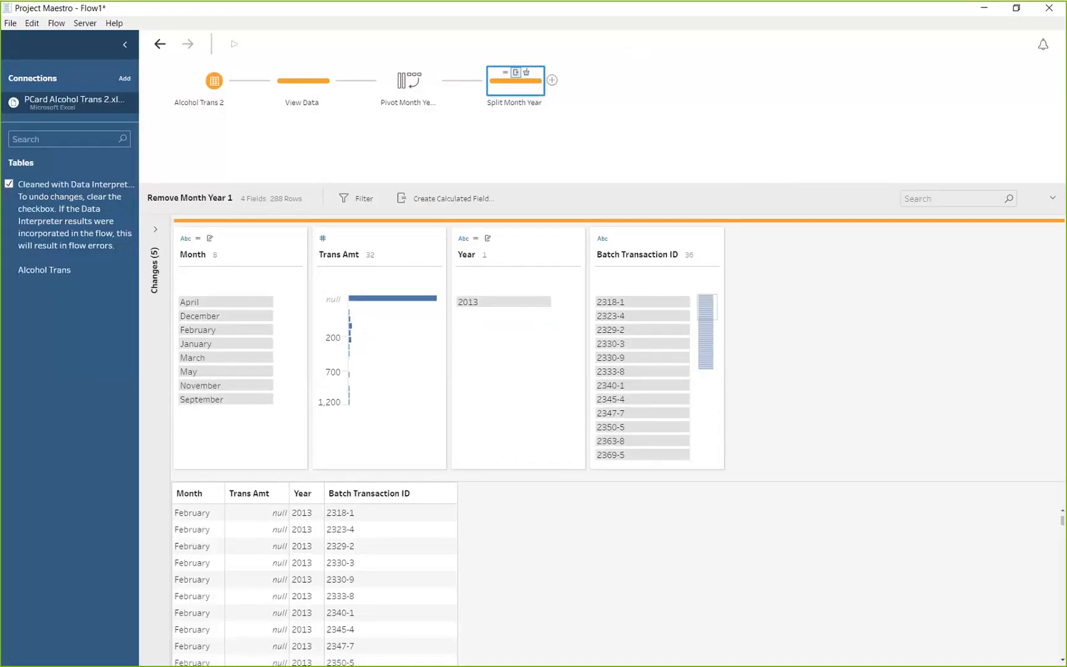
Step: Add a second Microsoft Excel connection to the flow using the file PCard Trans Details.xlsx
{"action": "left_click", "coordinate": [126, 81]}
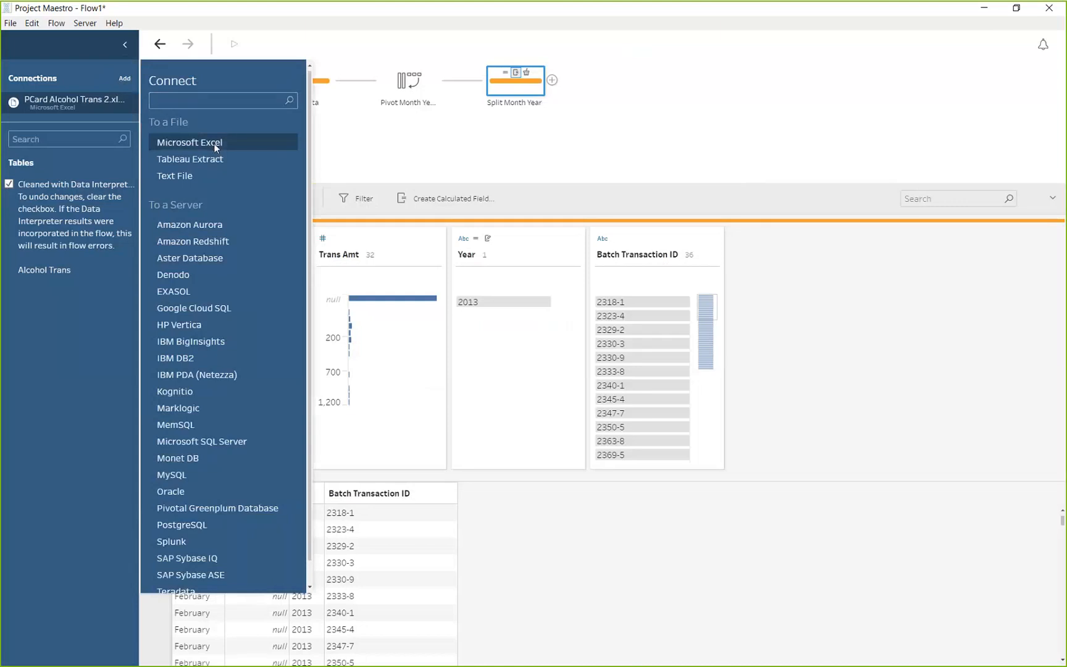
{"action": "left_click", "coordinate": [216, 144]}
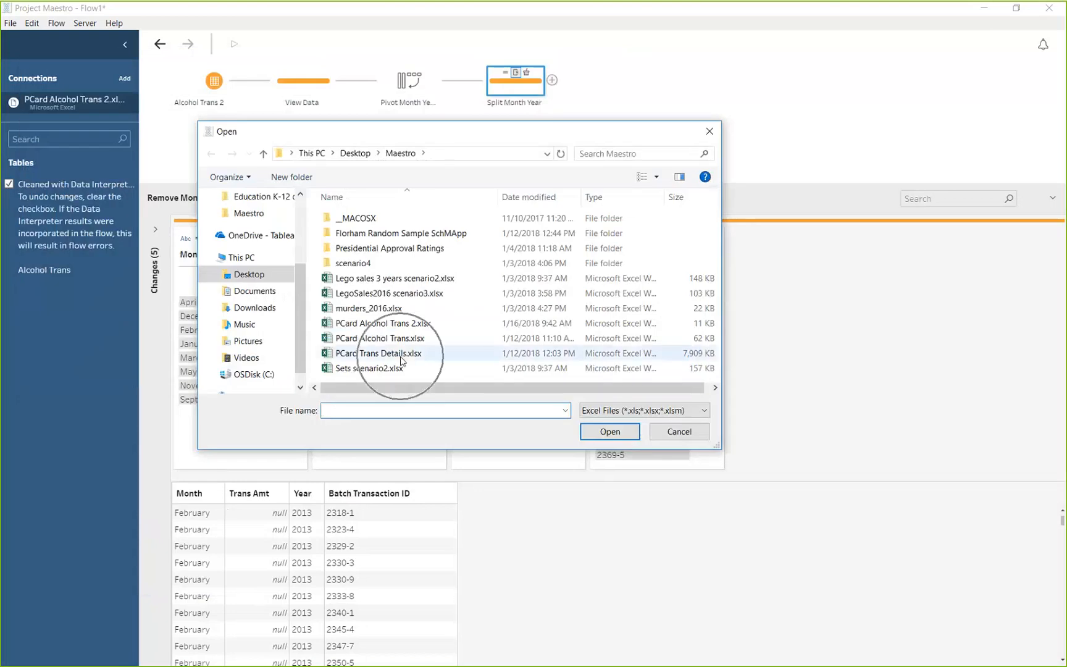
{"action": "left_click", "coordinate": [403, 355]}
{"action": "left_click", "coordinate": [608, 432]}
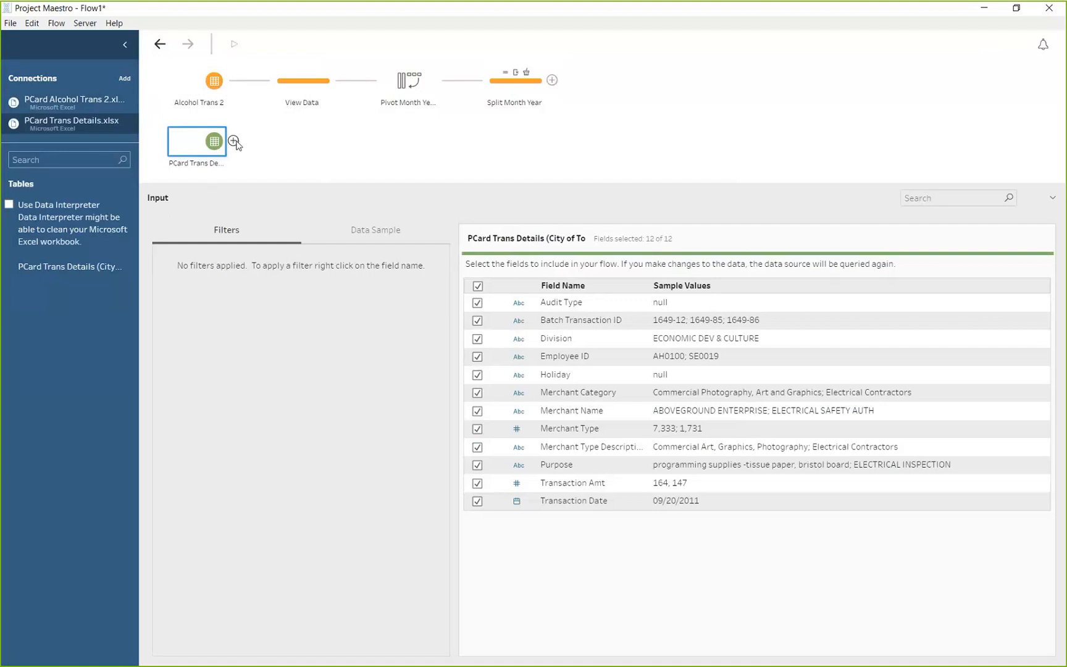
Step: Add a cleaning step after the PCard Trans Details input and name it view Data
{"action": "left_click", "coordinate": [235, 142]}
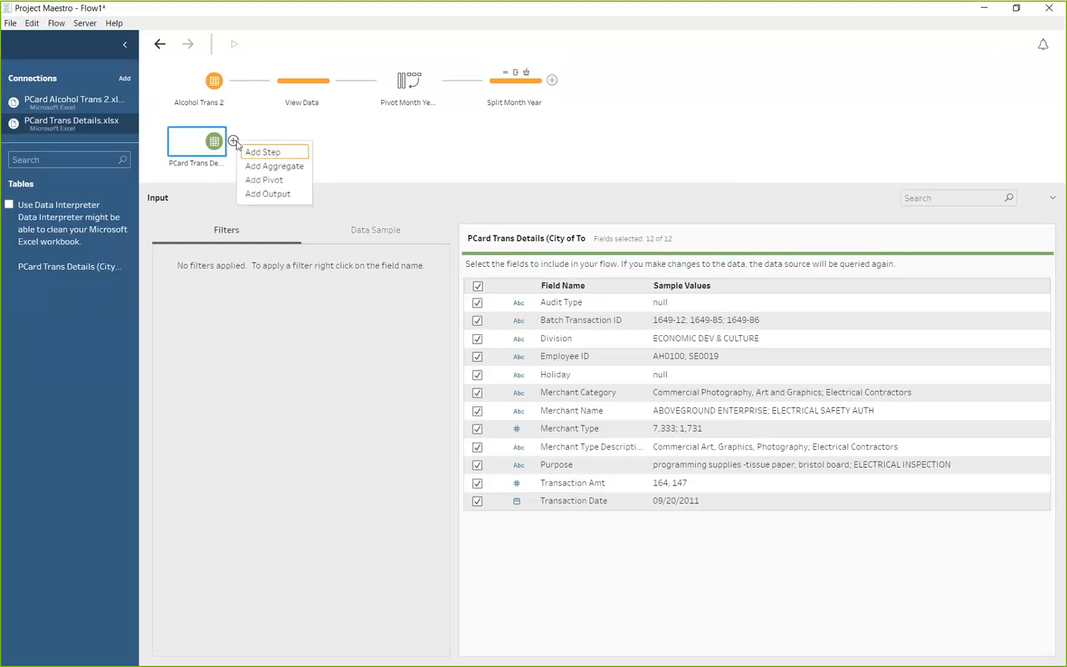
{"action": "left_click", "coordinate": [277, 153]}
{"action": "double_click", "coordinate": [303, 164]}
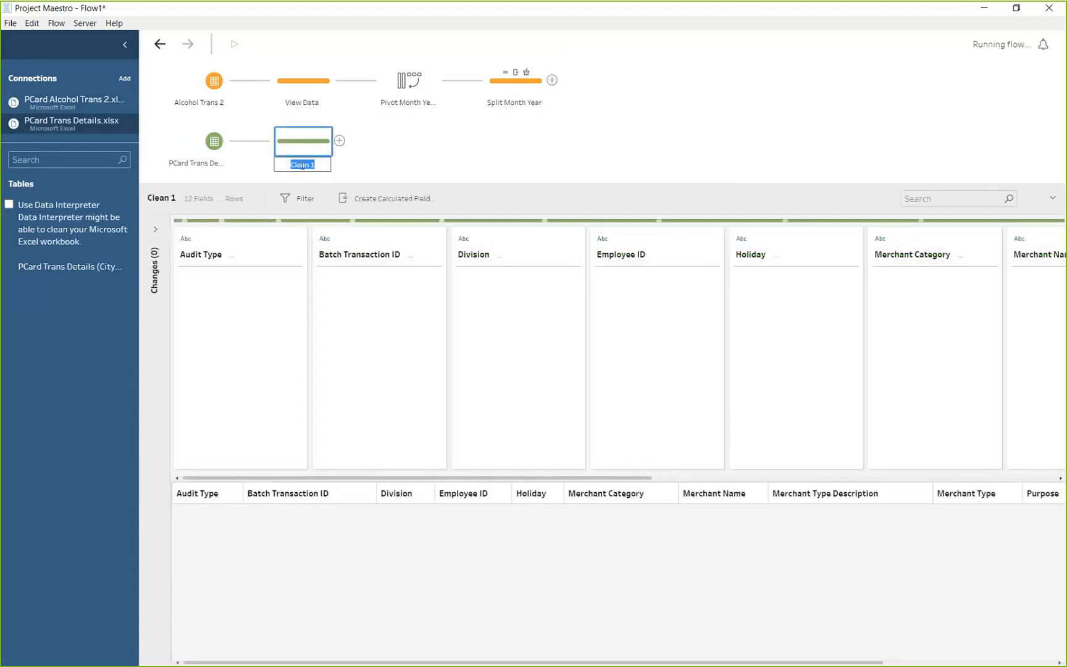
{"action": "type", "text": "viewData"}
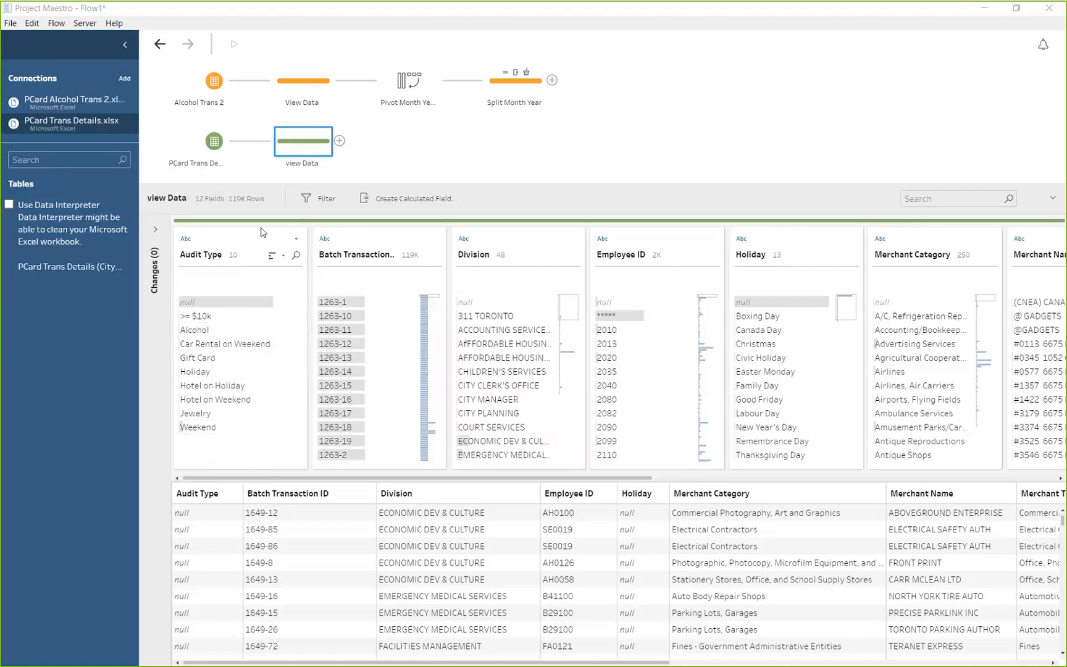
Step: Filter the Audit Type field in the new view Data step with the calculation [Audit Type]= "Alcohol" and check the remaining values
{"action": "left_click", "coordinate": [254, 263]}
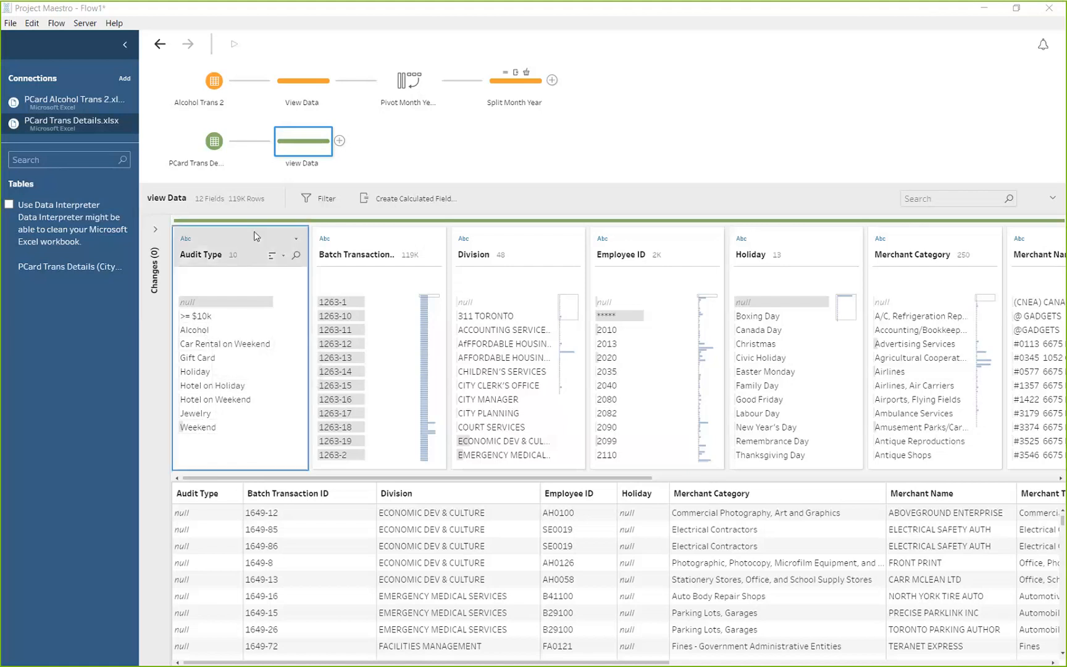
{"action": "left_click", "coordinate": [329, 201]}
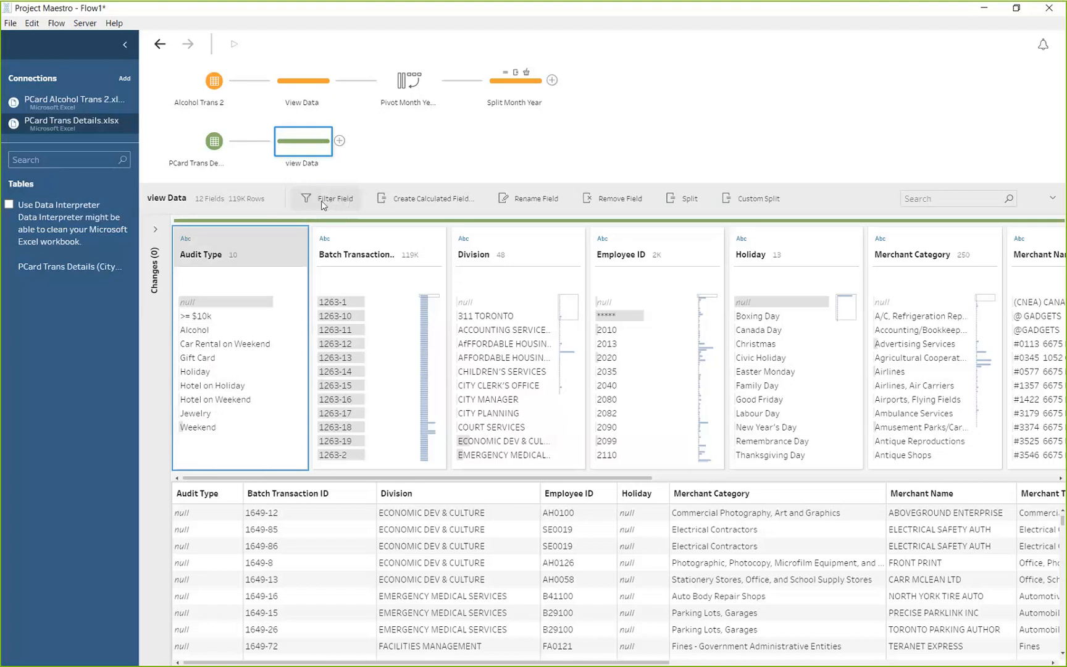
{"action": "left_click", "coordinate": [323, 199]}
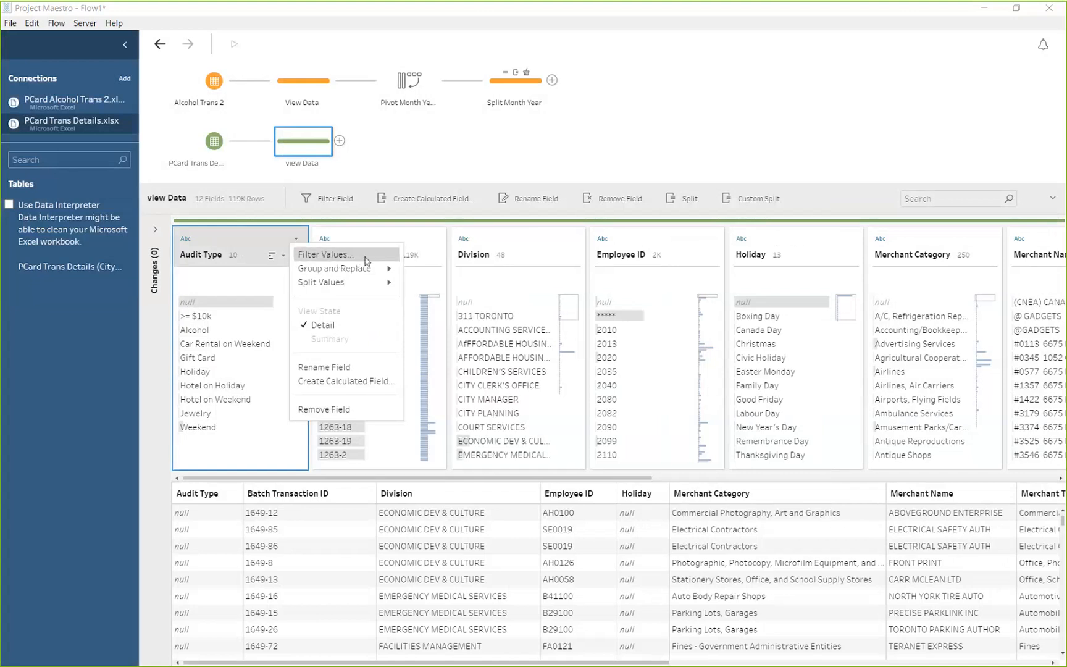
{"action": "left_click", "coordinate": [366, 259]}
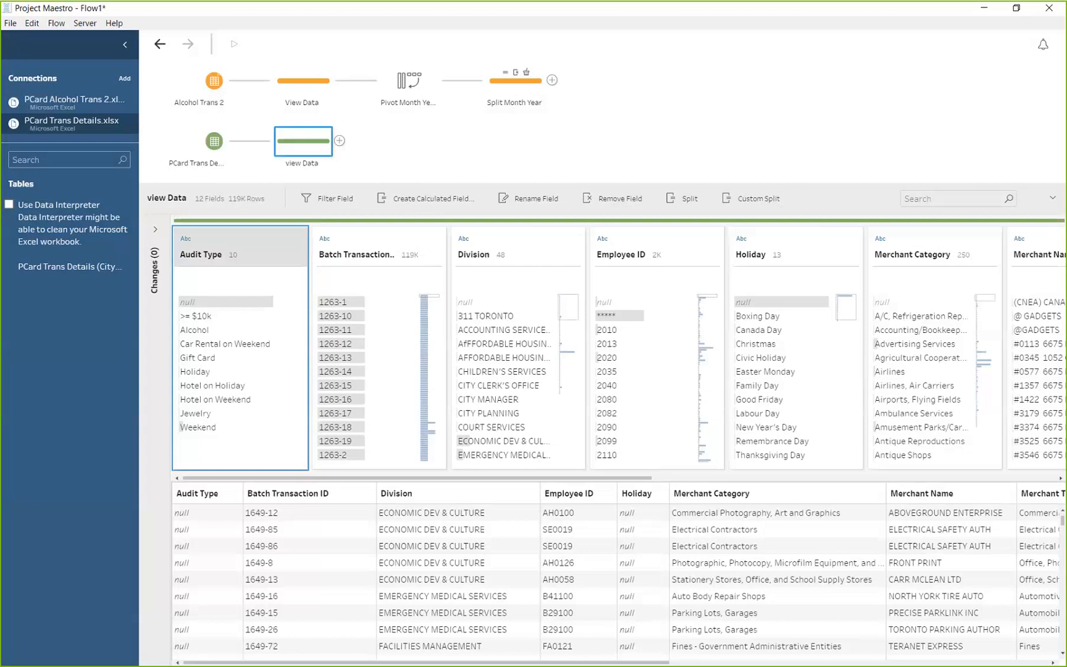
{"action": "left_click", "coordinate": [328, 199]}
{"action": "type", "text": "= \""}
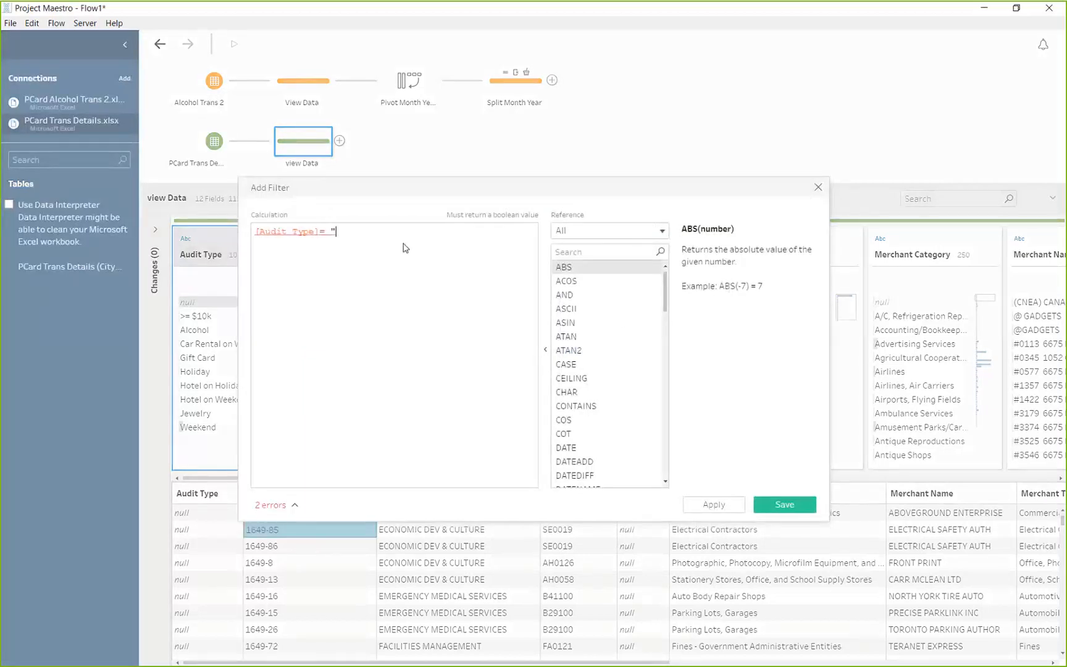
{"action": "type", "text": "Alcoho"}
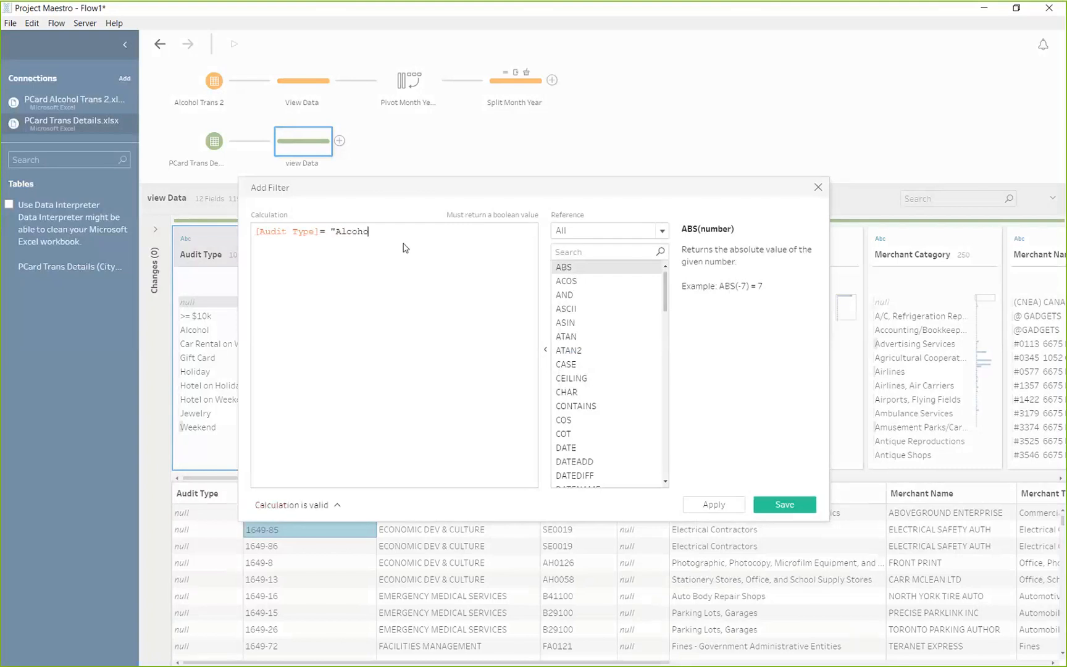
{"action": "type", "text": "l\""}
{"action": "left_click", "coordinate": [330, 515]}
{"action": "left_click", "coordinate": [330, 512]}
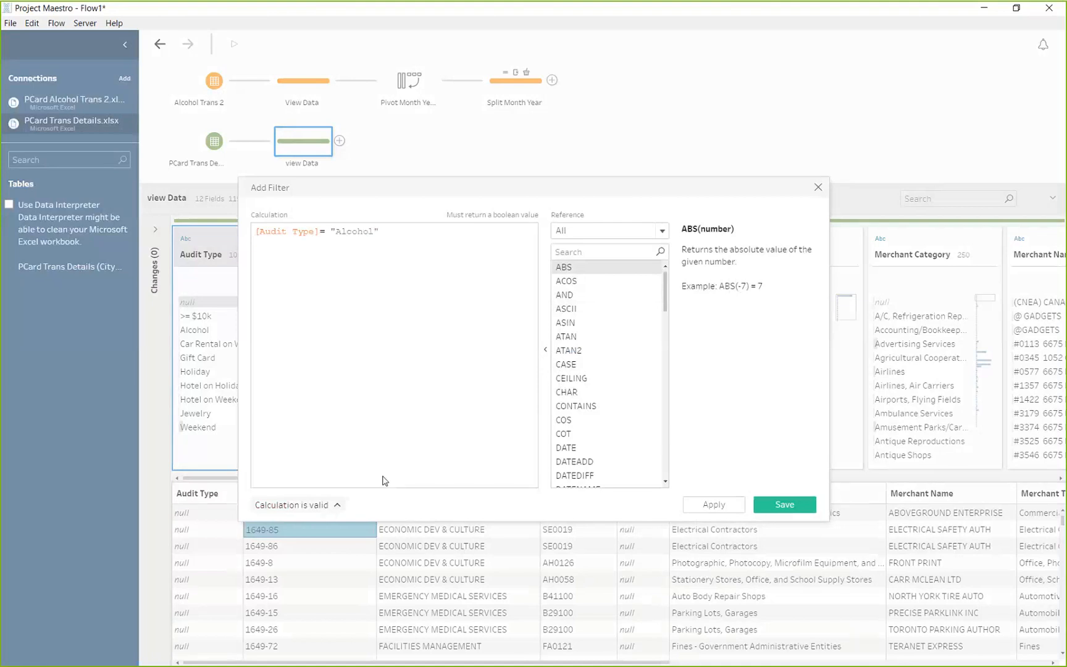
{"action": "left_click", "coordinate": [804, 511]}
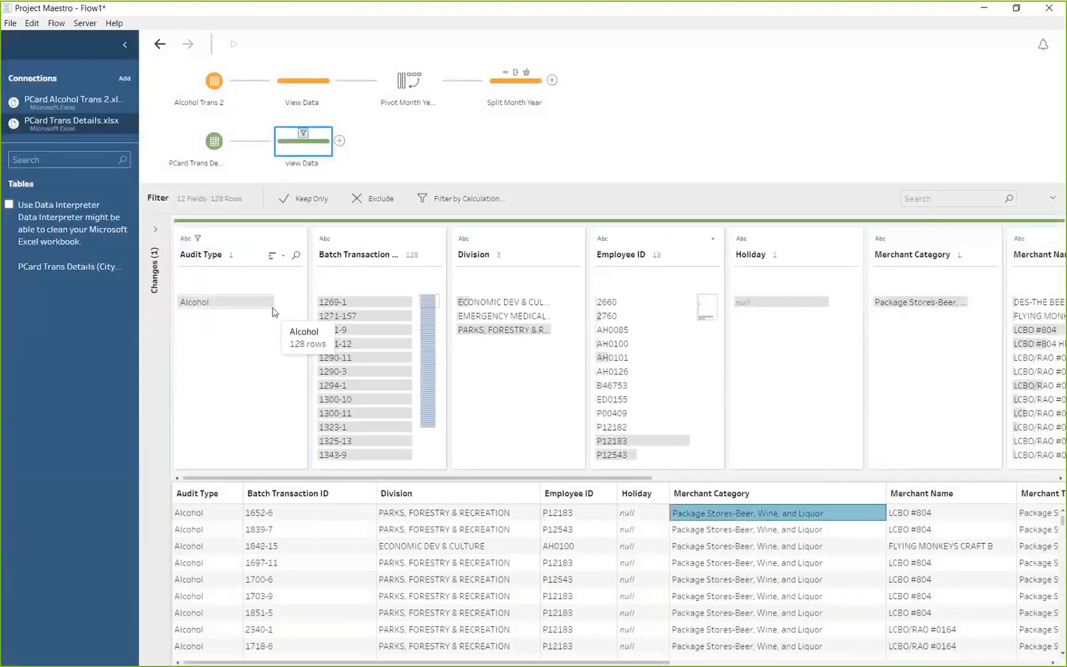
{"action": "mouse_move", "coordinate": [303, 136]}
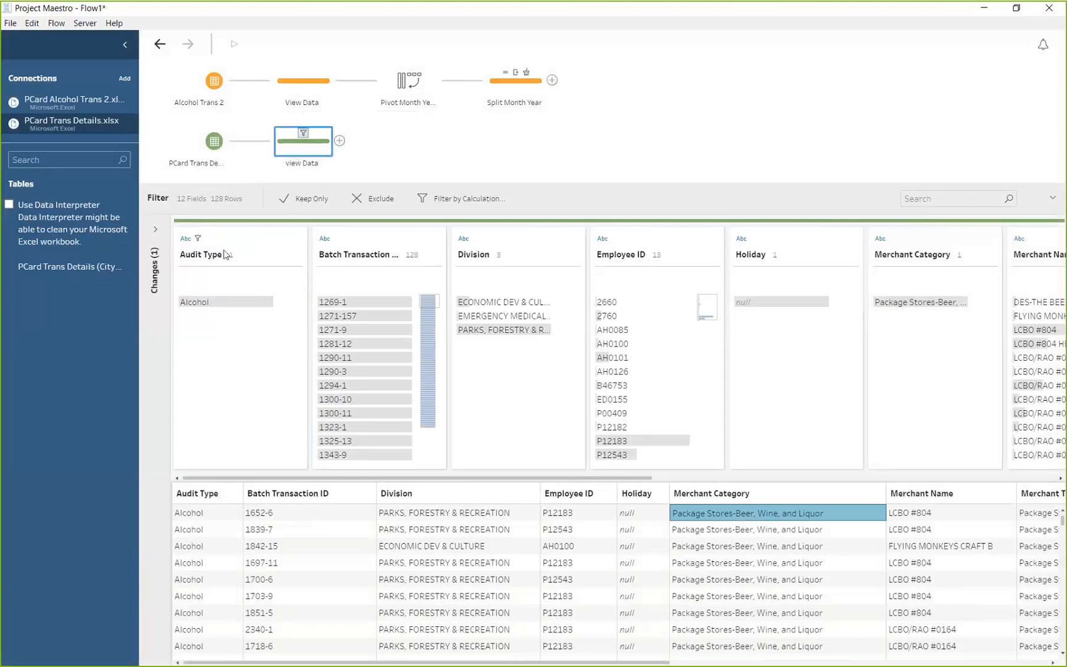
{"action": "left_click", "coordinate": [207, 304]}
Step: Remove the Holiday field from the filtered view Data step of the PCard Trans Details branch
{"action": "left_click_drag", "start_coordinate": [378, 478], "coordinate": [544, 488]}
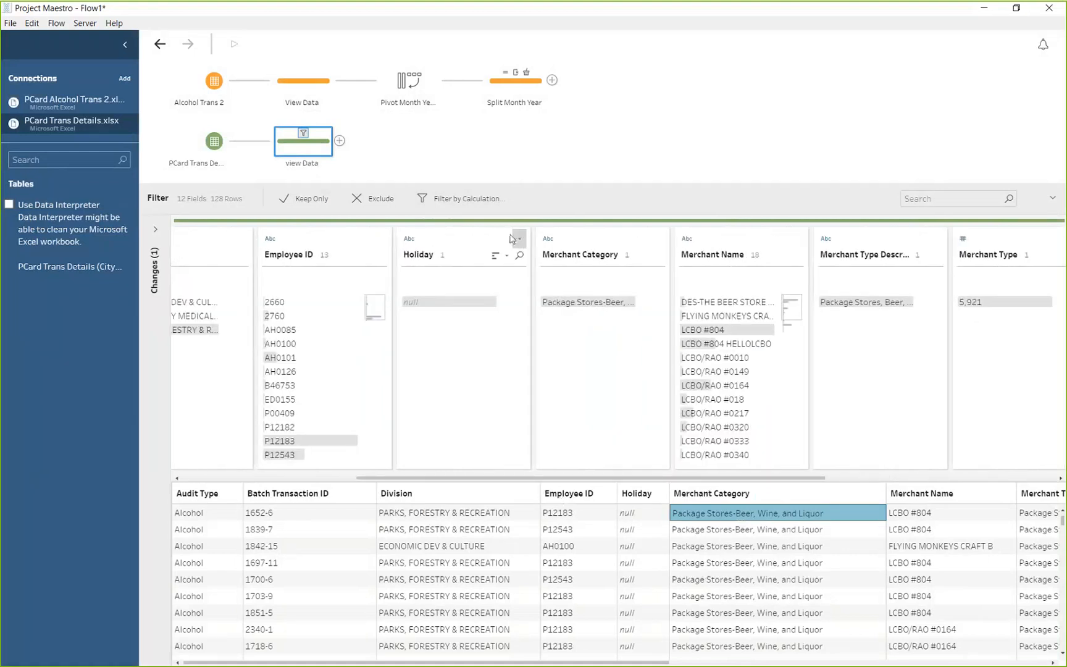
{"action": "left_click", "coordinate": [474, 239]}
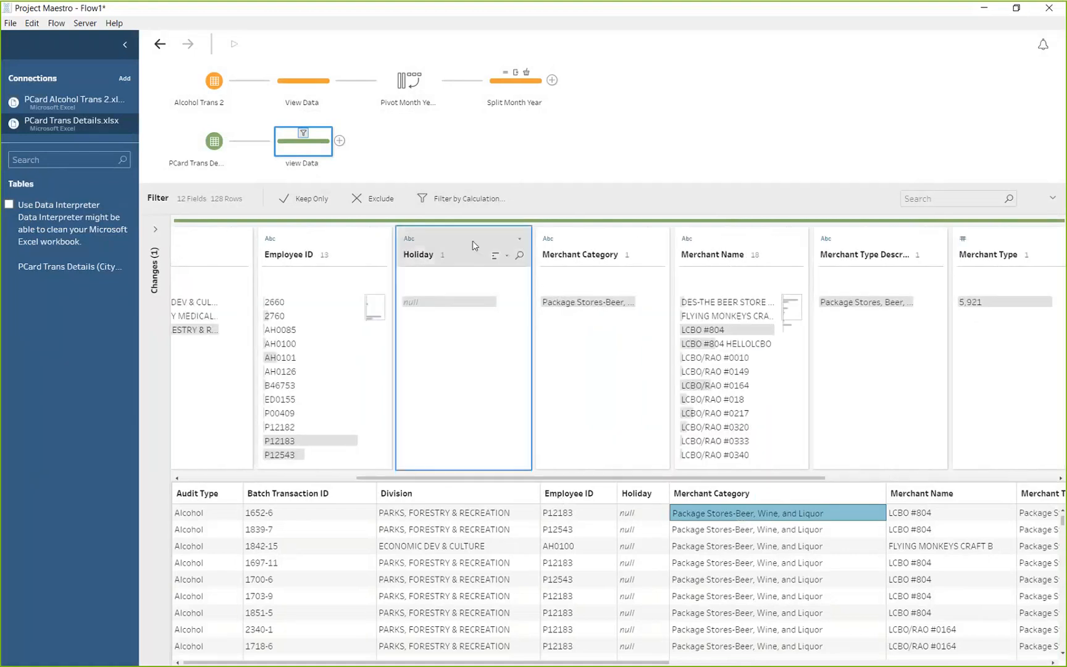
{"action": "left_click", "coordinate": [519, 238]}
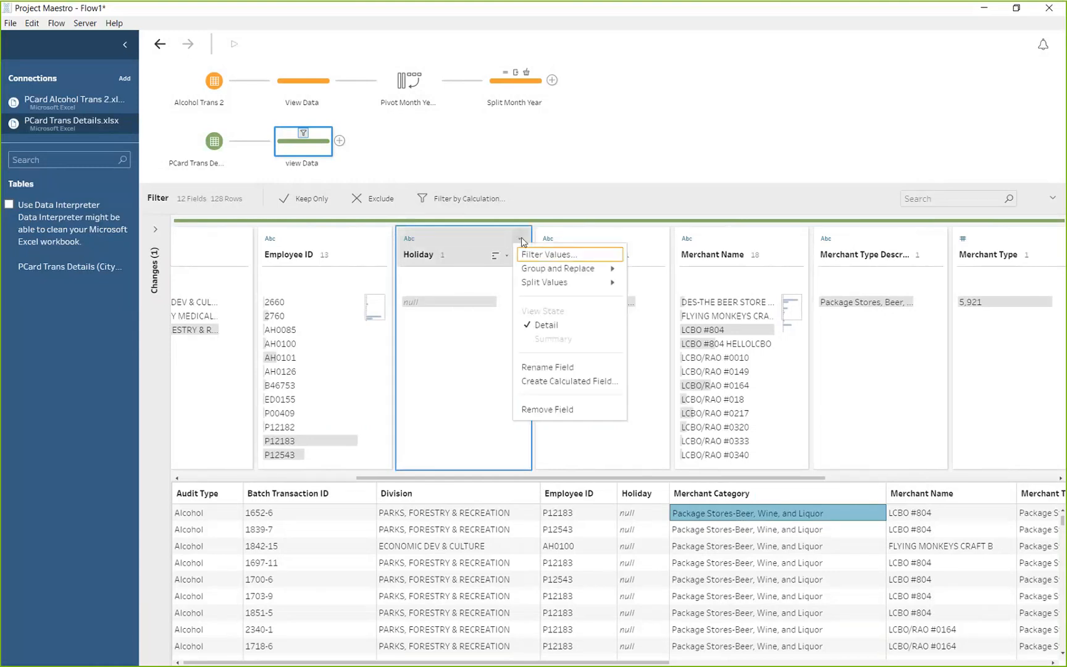
{"action": "left_click", "coordinate": [558, 409]}
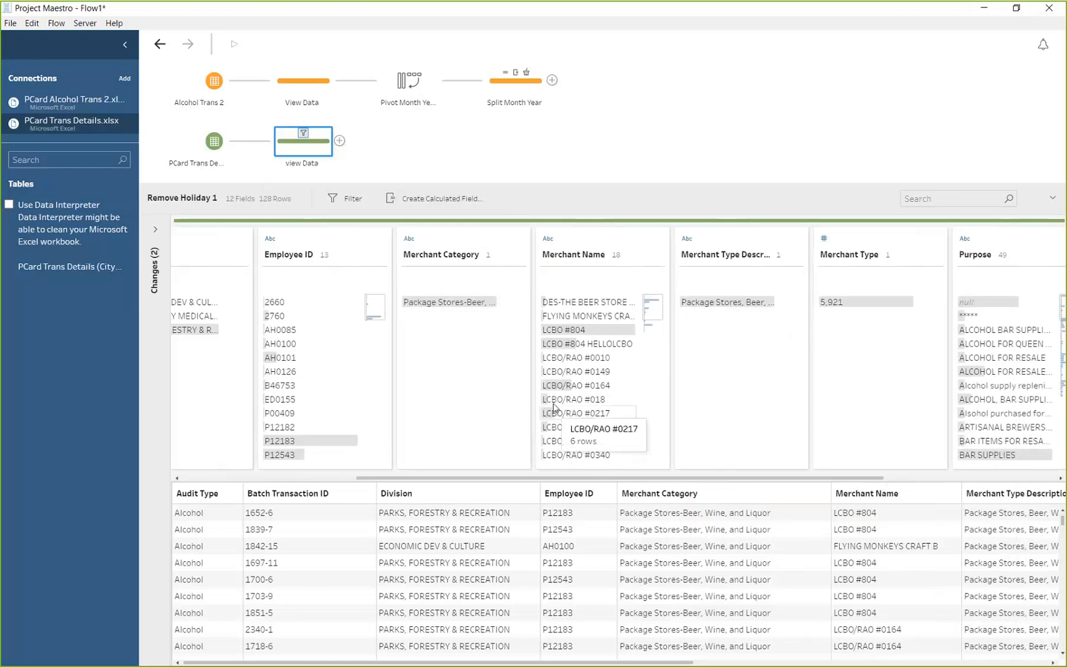
{"action": "left_click_drag", "start_coordinate": [525, 479], "coordinate": [321, 480]}
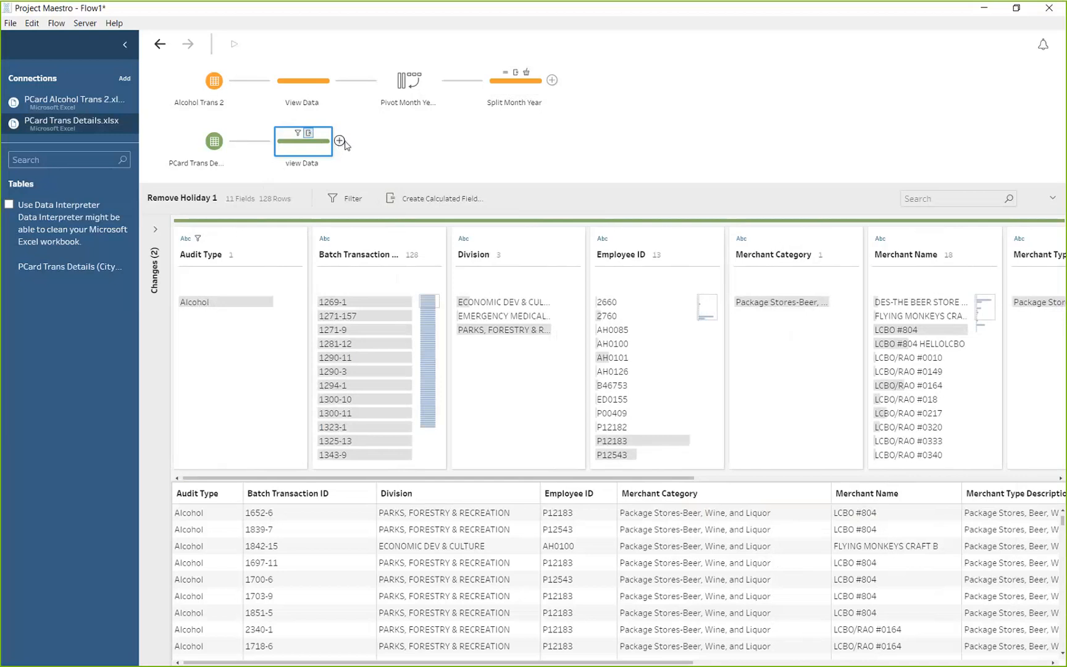
Step: Connect the PCard Trans Details branch's view Data step to Split Month Year as a new join
{"action": "left_click_drag", "start_coordinate": [340, 141], "coordinate": [530, 109]}
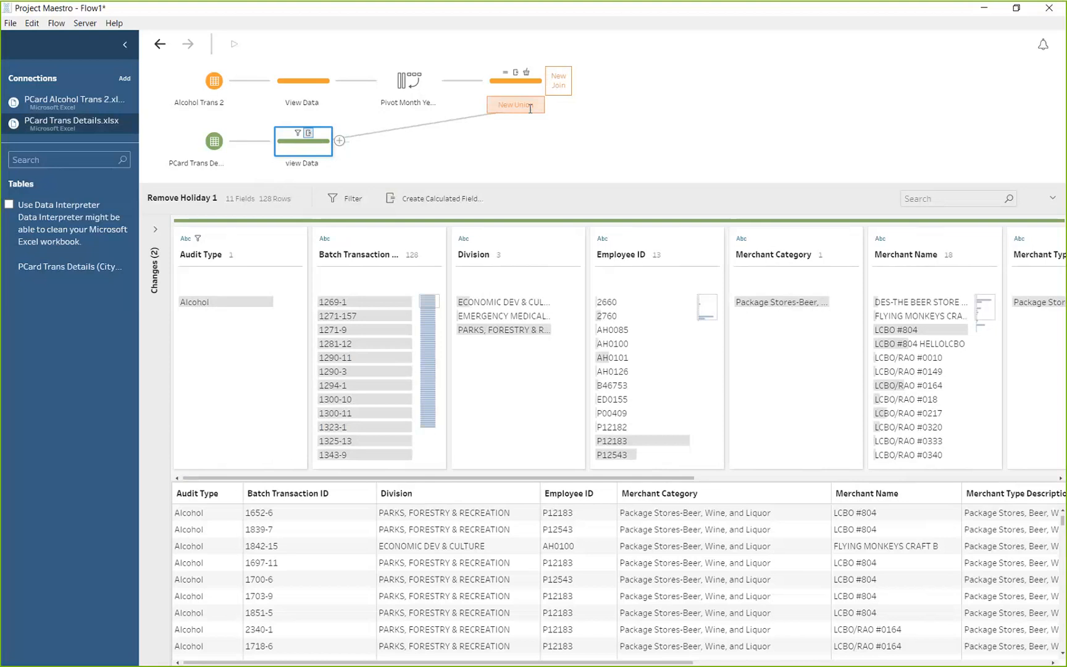
{"action": "left_click_drag", "start_coordinate": [529, 109], "coordinate": [557, 82]}
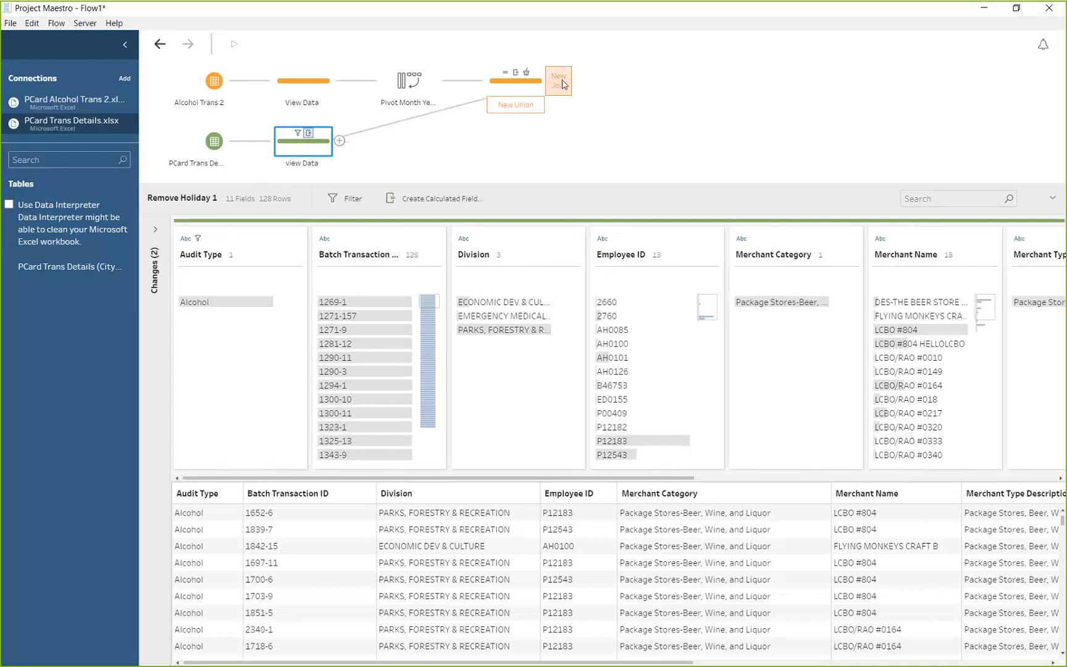
{"action": "left_click_drag", "start_coordinate": [563, 84], "coordinate": [563, 84]}
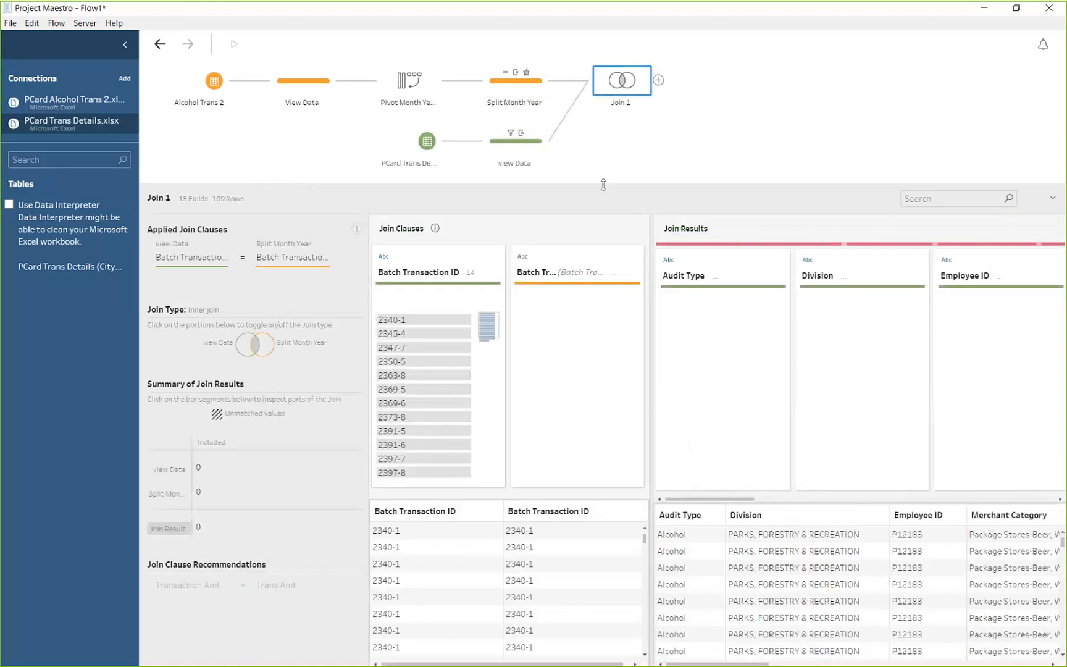
{"action": "left_click_drag", "start_coordinate": [603, 185], "coordinate": [599, 175]}
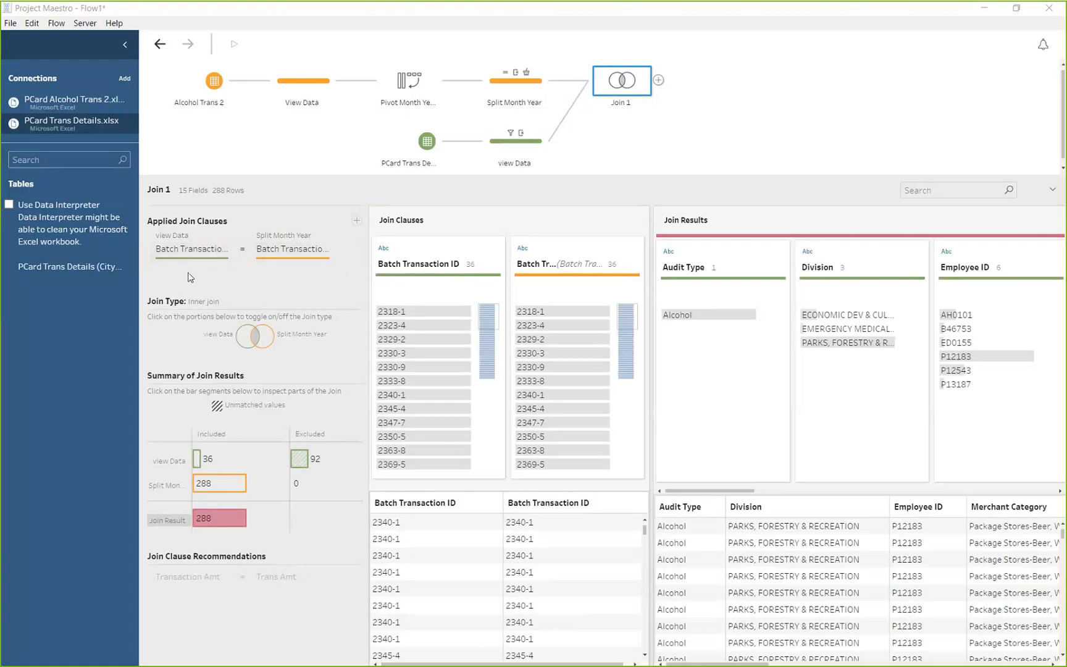
Step: Review the applied join clause on Batch Transaction ID, its available fields and the join type in Join 1
{"action": "left_click", "coordinate": [219, 252]}
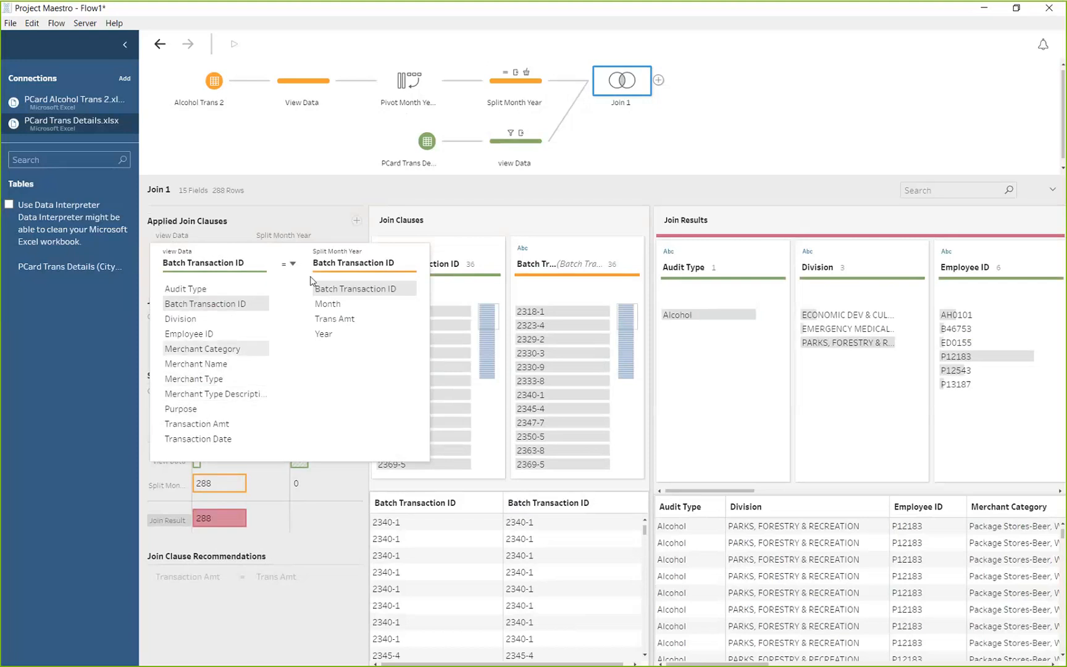
{"action": "left_click", "coordinate": [313, 221]}
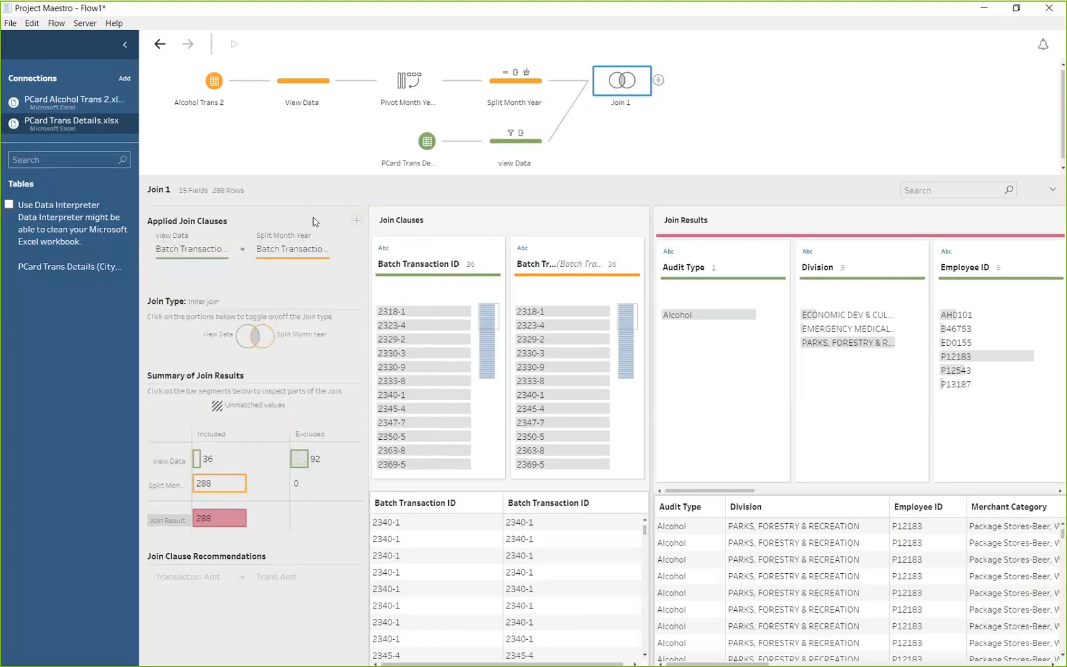
{"action": "left_click", "coordinate": [357, 223]}
{"action": "triple_click", "coordinate": [227, 305]}
{"action": "left_click", "coordinate": [234, 308]}
Step: Try a left join in Join 1, switch it to a right join, and inspect the summary of join results for each
{"action": "left_click", "coordinate": [246, 338]}
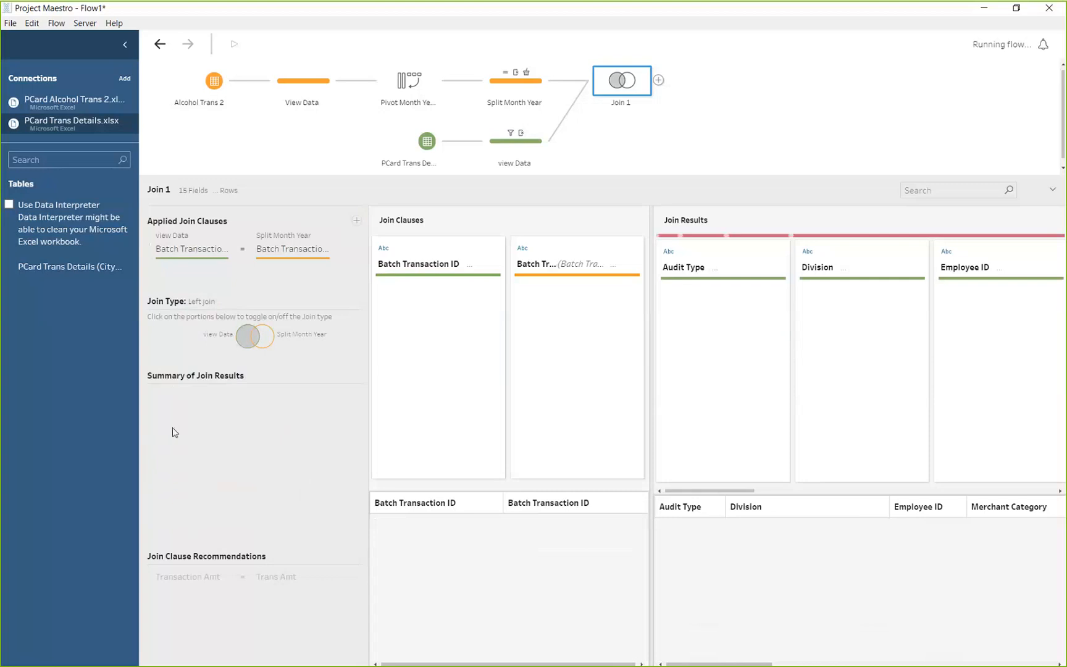
{"action": "left_click", "coordinate": [159, 460]}
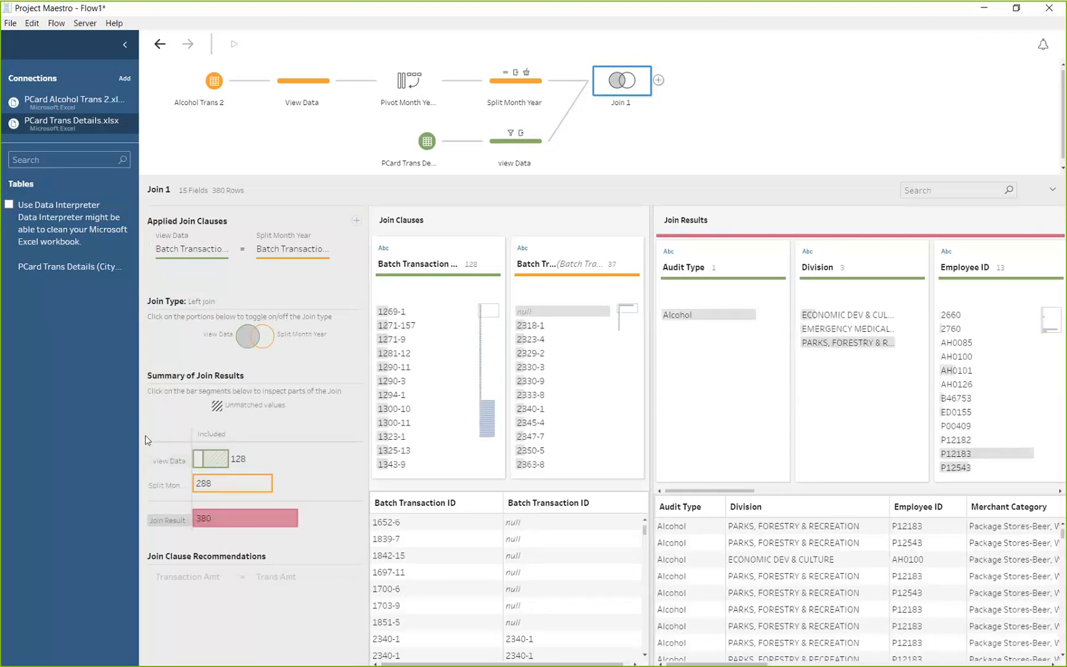
{"action": "left_click", "coordinate": [264, 345]}
{"action": "left_click", "coordinate": [241, 340]}
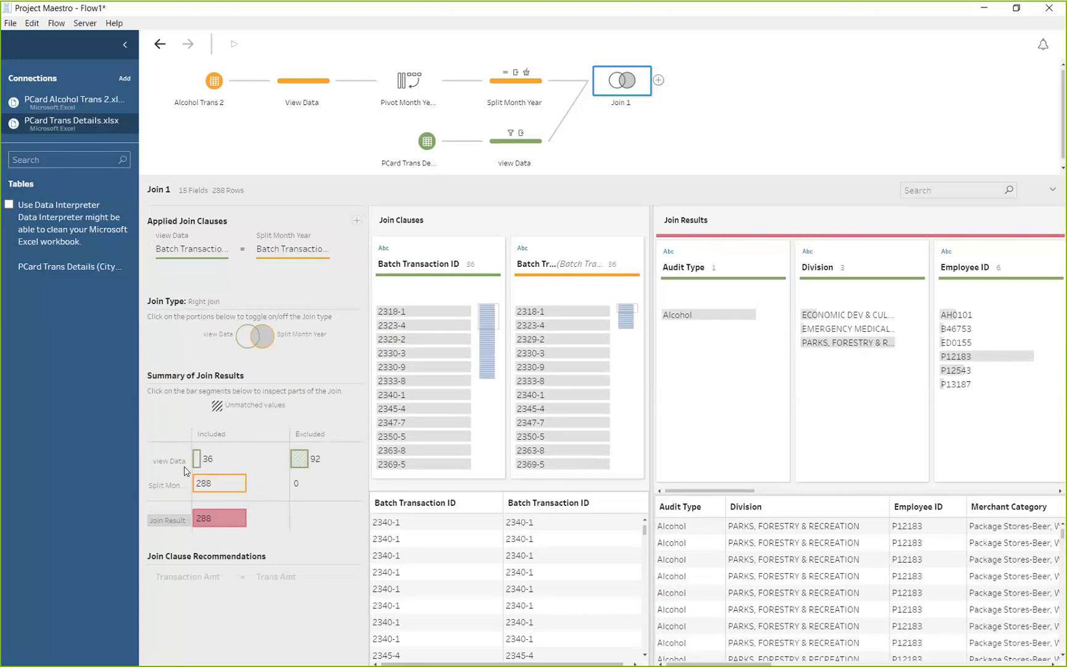
{"action": "mouse_move", "coordinate": [199, 465]}
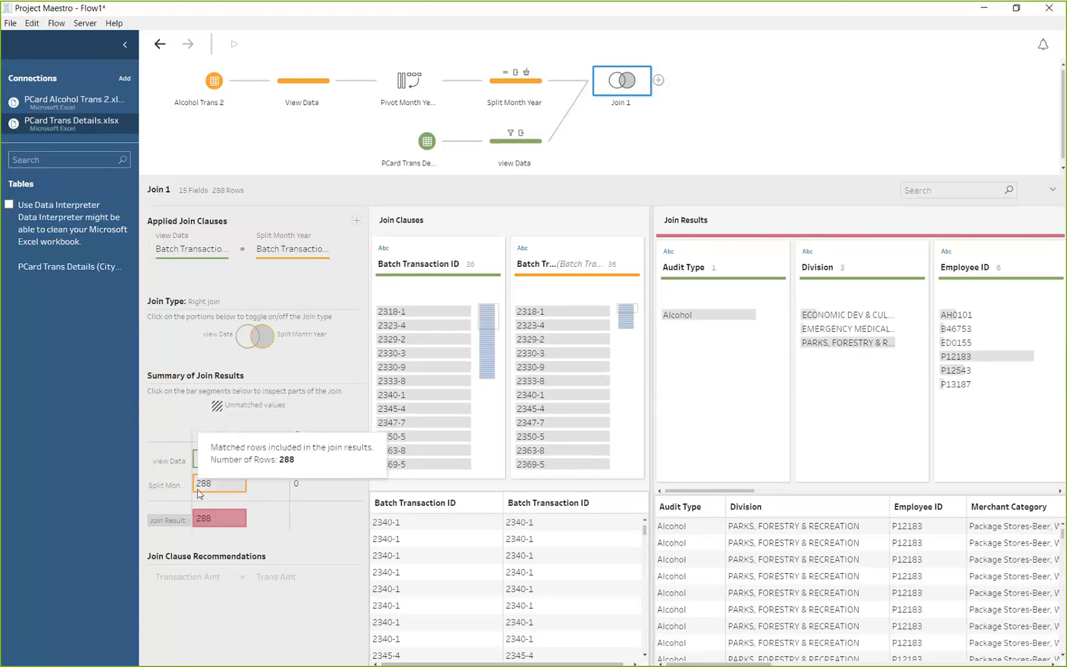
Step: Inspect the excluded unmatched view Data rows, the included matched Split Month Year rows and the overall result of Join 1
{"action": "mouse_move", "coordinate": [201, 523]}
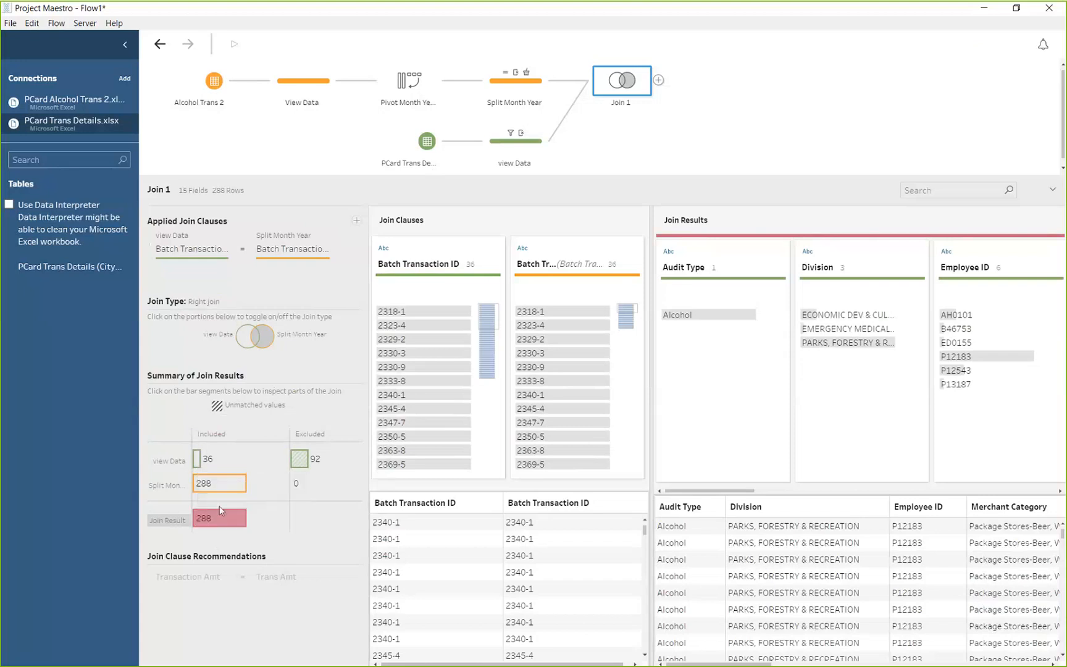
{"action": "mouse_move", "coordinate": [220, 488]}
{"action": "mouse_move", "coordinate": [301, 464]}
{"action": "left_click", "coordinate": [301, 464]}
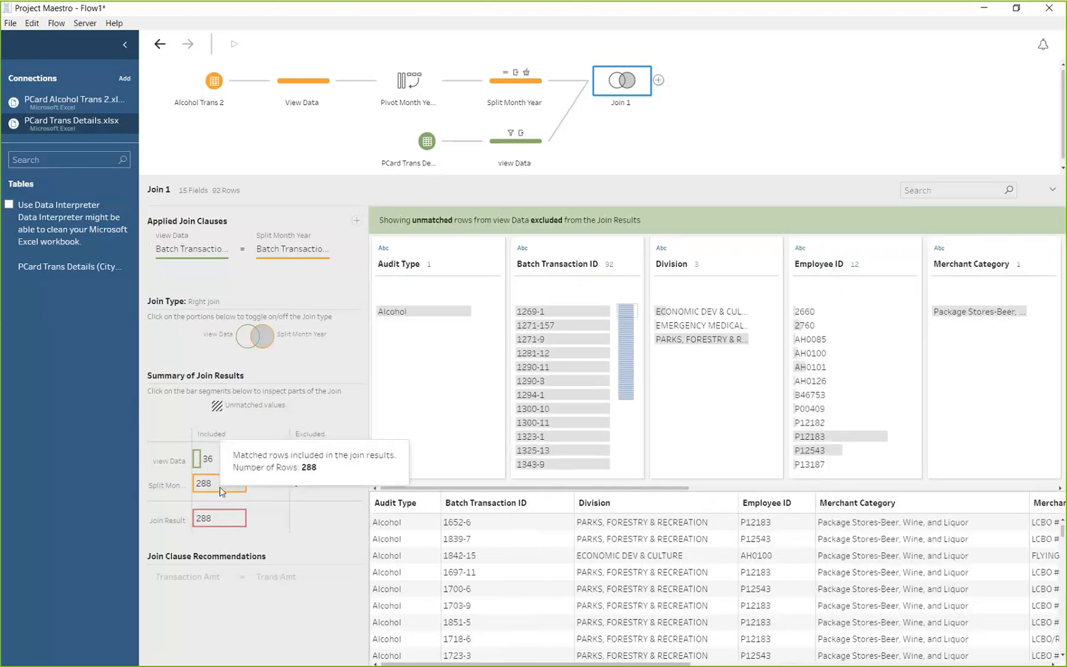
{"action": "left_click", "coordinate": [221, 491]}
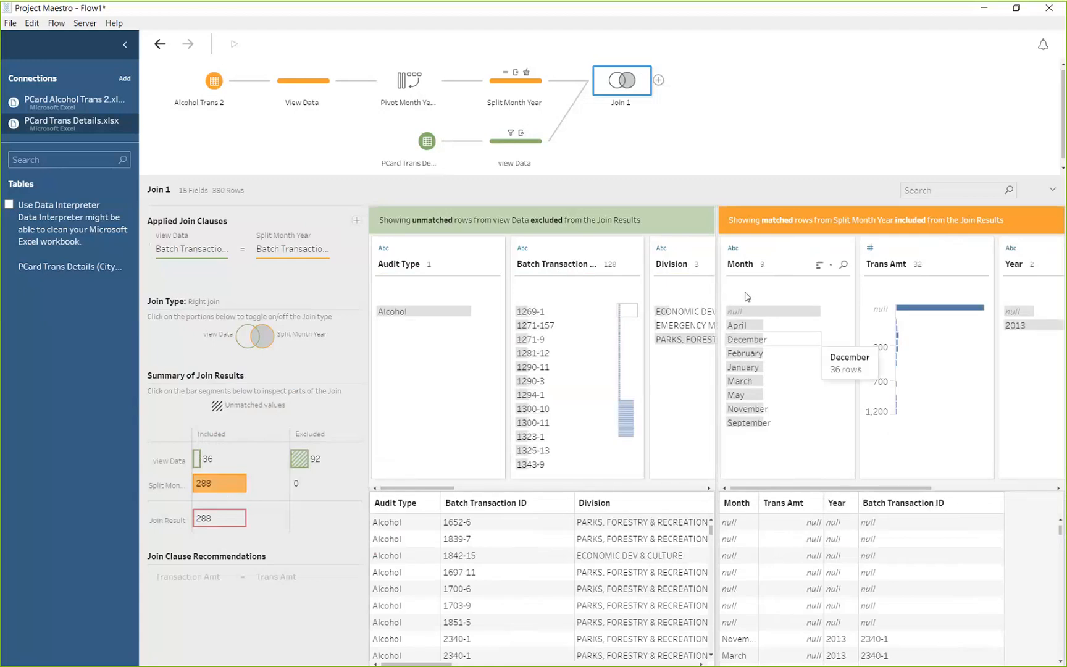
{"action": "left_click_drag", "start_coordinate": [448, 489], "coordinate": [684, 501]}
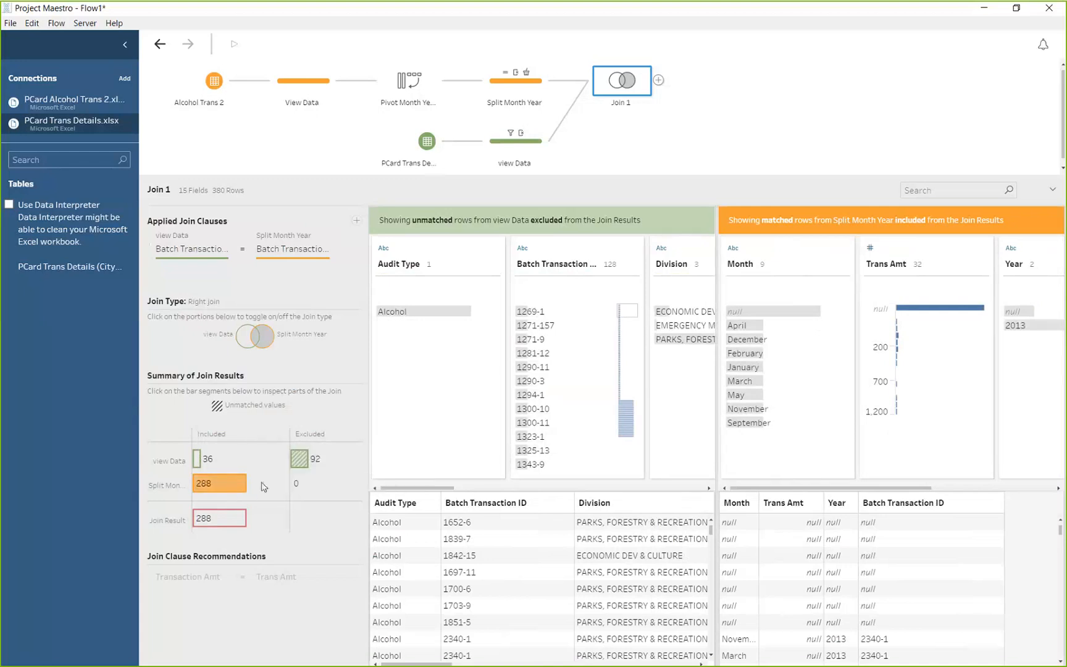
{"action": "left_click", "coordinate": [210, 523]}
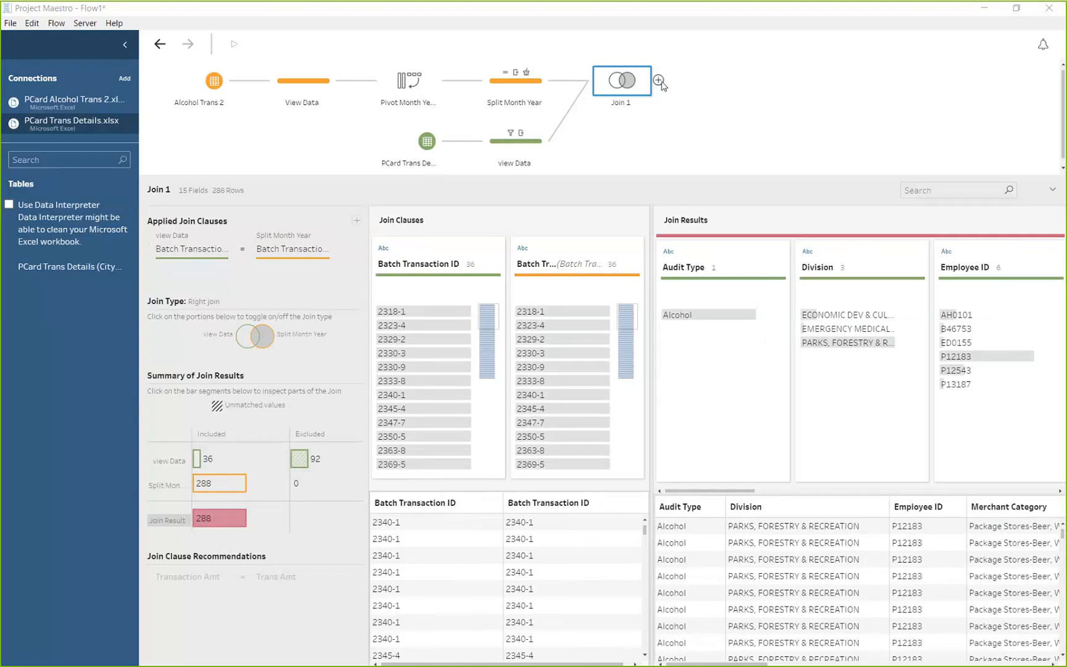
Step: Add a cleaning step after Join 1 and look through its joined rows
{"action": "left_click", "coordinate": [659, 81]}
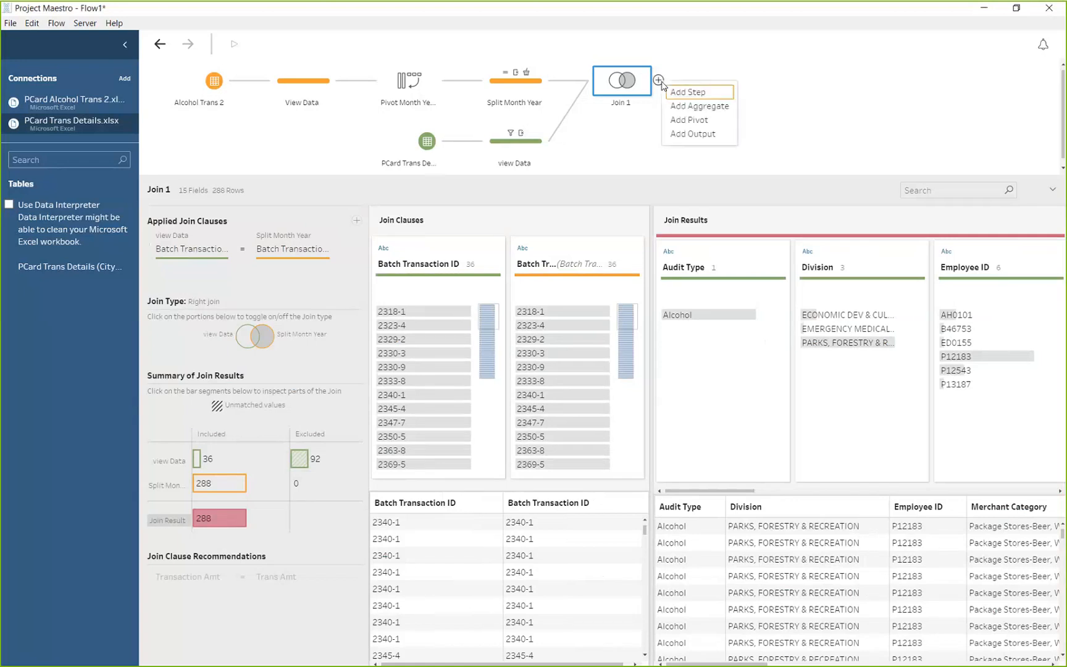
{"action": "left_click", "coordinate": [697, 93]}
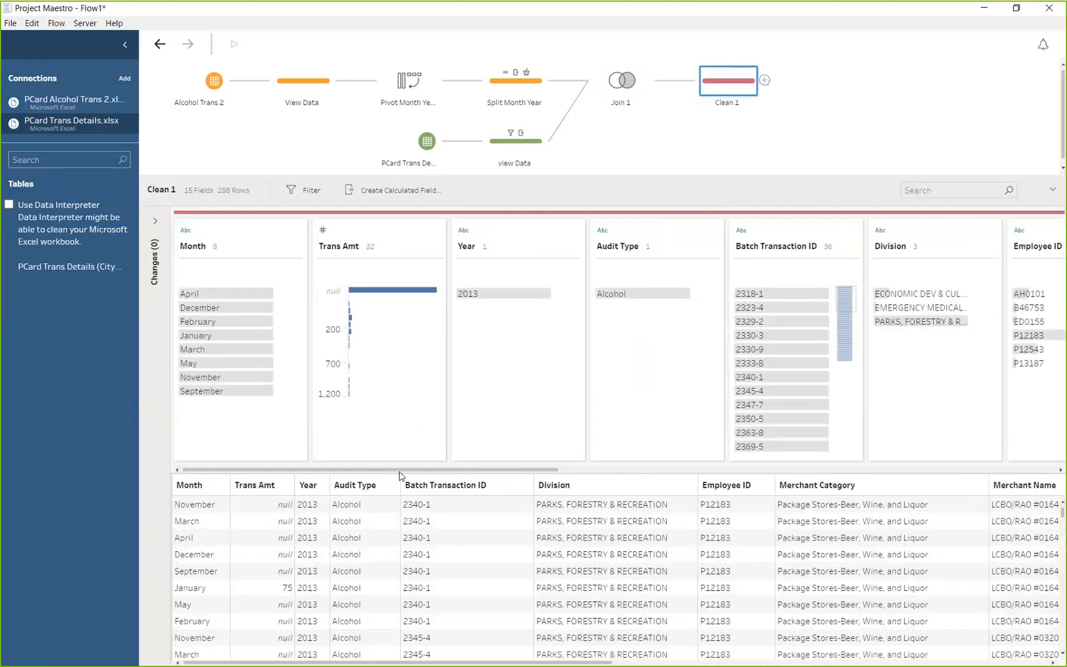
{"action": "scroll", "coordinate": [884, 554], "scroll_direction": "down", "scroll_amount": 2}
{"action": "scroll", "coordinate": [887, 555], "scroll_direction": "down", "scroll_amount": 4}
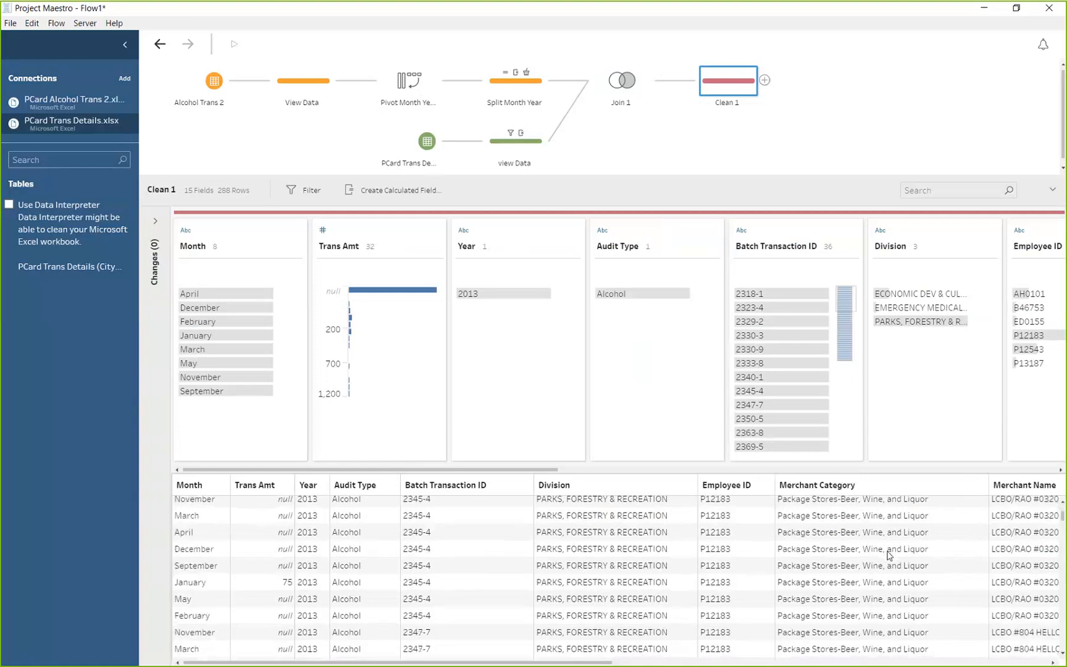
{"action": "scroll", "coordinate": [888, 555], "scroll_direction": "up", "scroll_amount": 4}
{"action": "scroll", "coordinate": [889, 555], "scroll_direction": "up", "scroll_amount": 2}
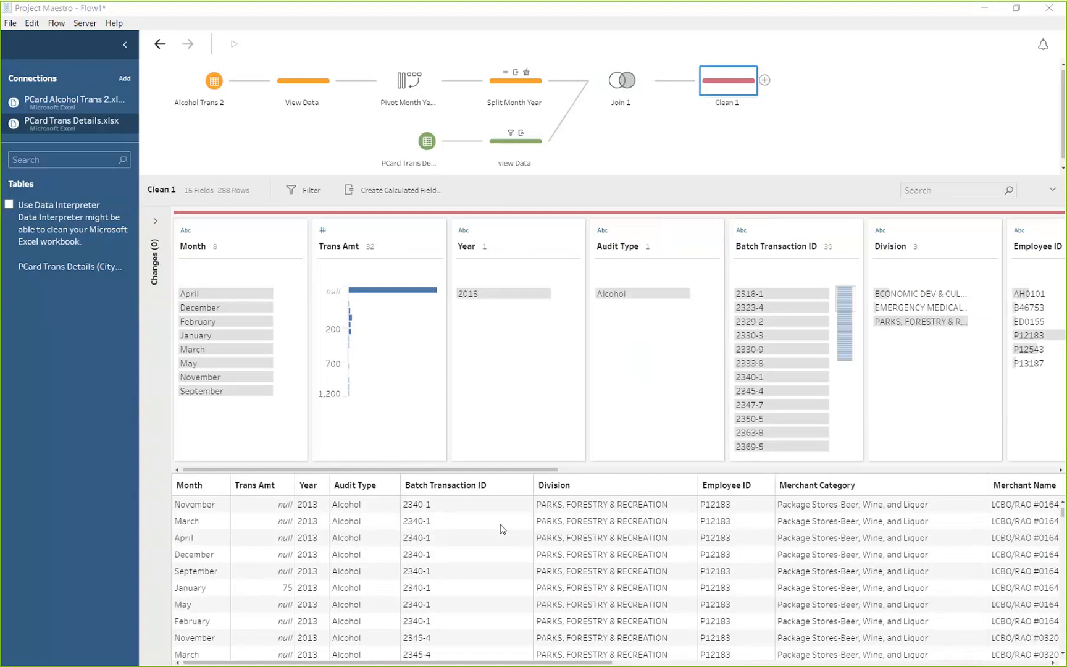
Step: Group and replace the Purpose field's values in Clean 1 by Common Characters and also by Pronunciation
{"action": "left_click_drag", "start_coordinate": [392, 469], "coordinate": [904, 475]}
{"action": "mouse_move", "coordinate": [761, 301]}
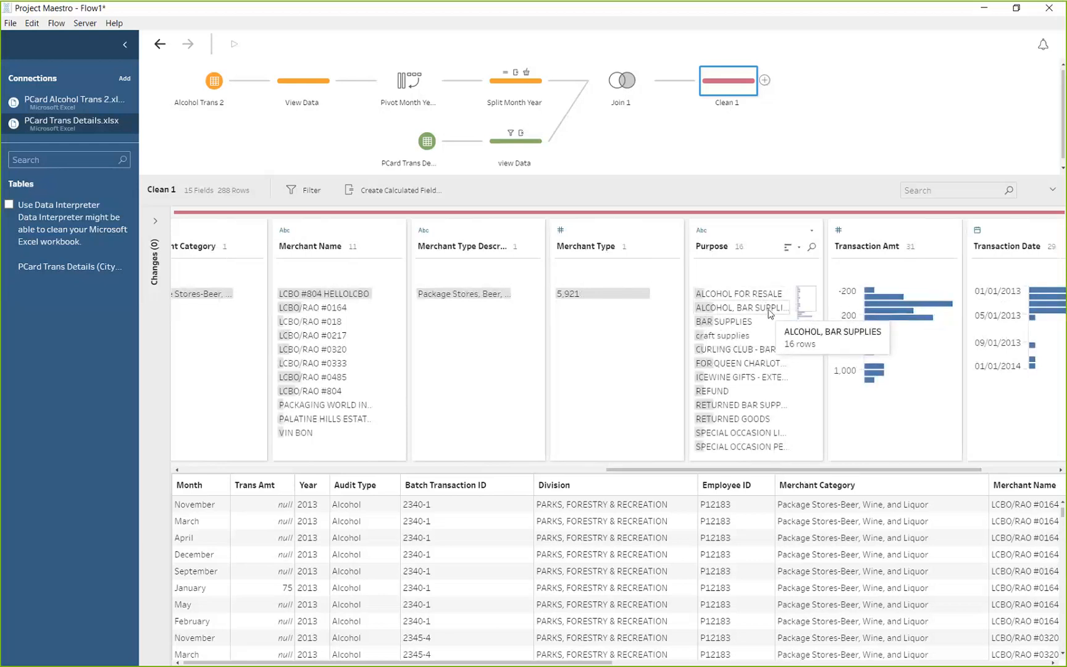
{"action": "left_click", "coordinate": [812, 232]}
{"action": "mouse_move", "coordinate": [817, 264]}
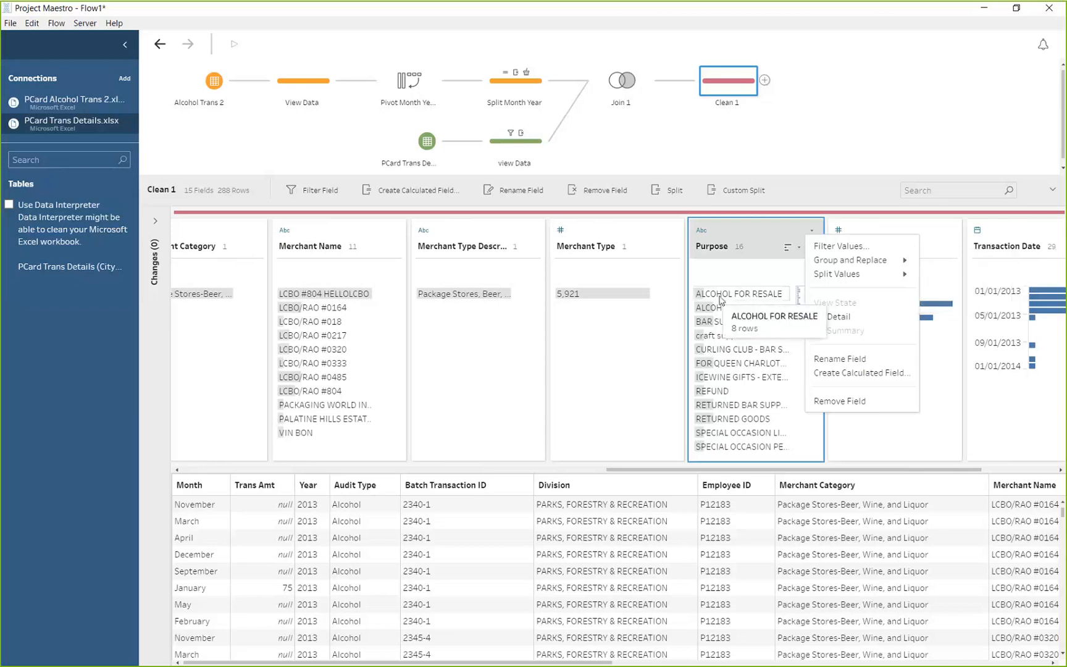
{"action": "mouse_move", "coordinate": [844, 276]}
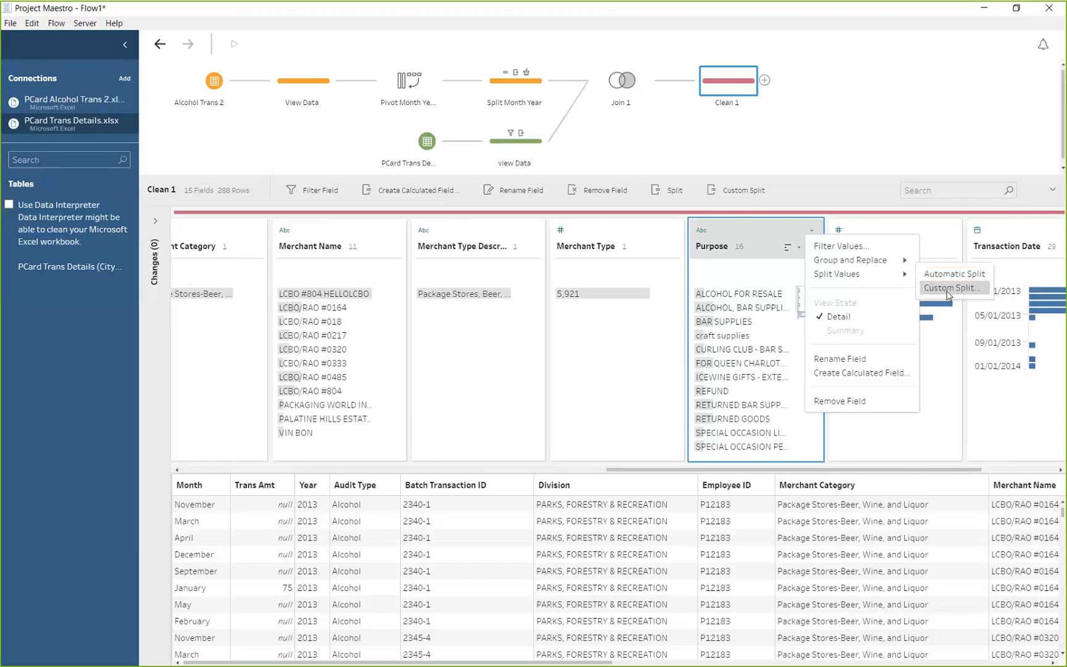
{"action": "mouse_move", "coordinate": [877, 260]}
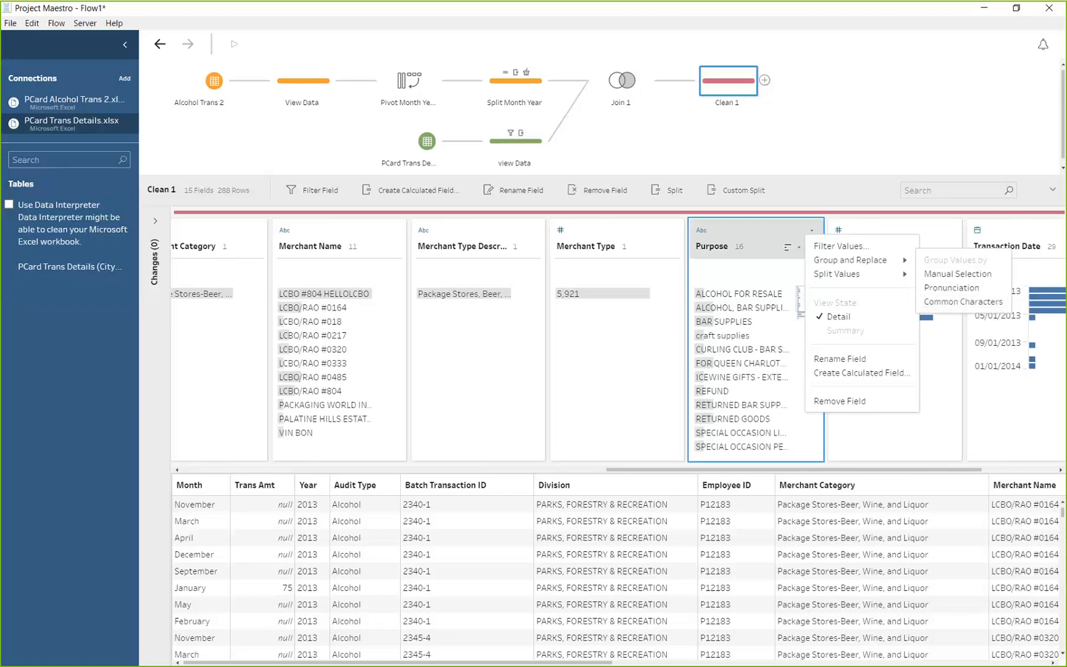
{"action": "left_click", "coordinate": [964, 302]}
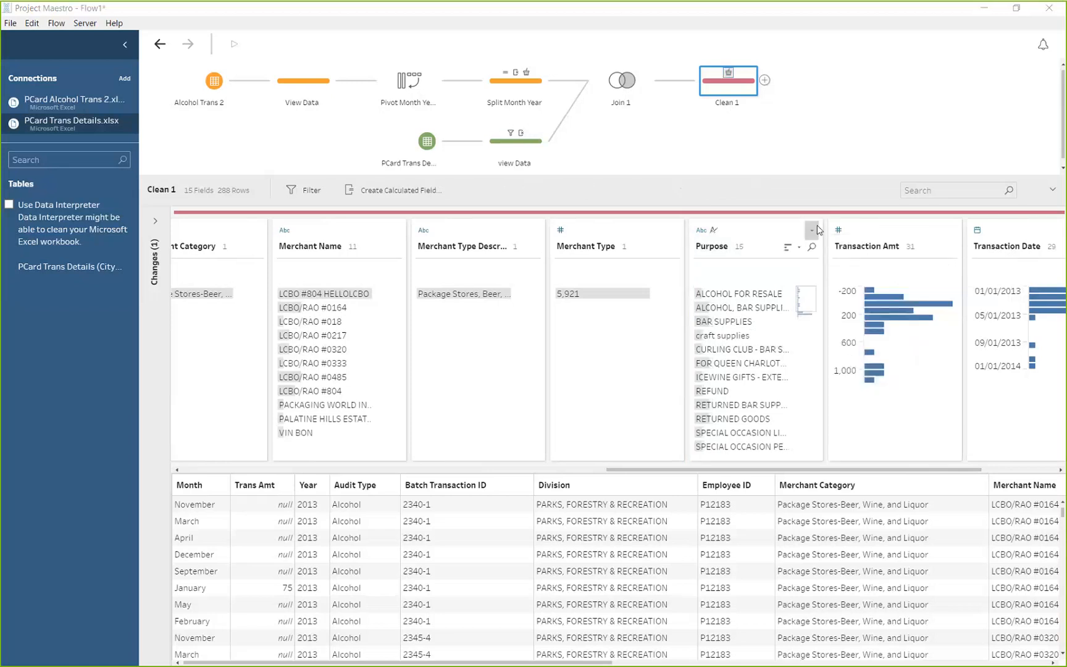
{"action": "left_click", "coordinate": [812, 230]}
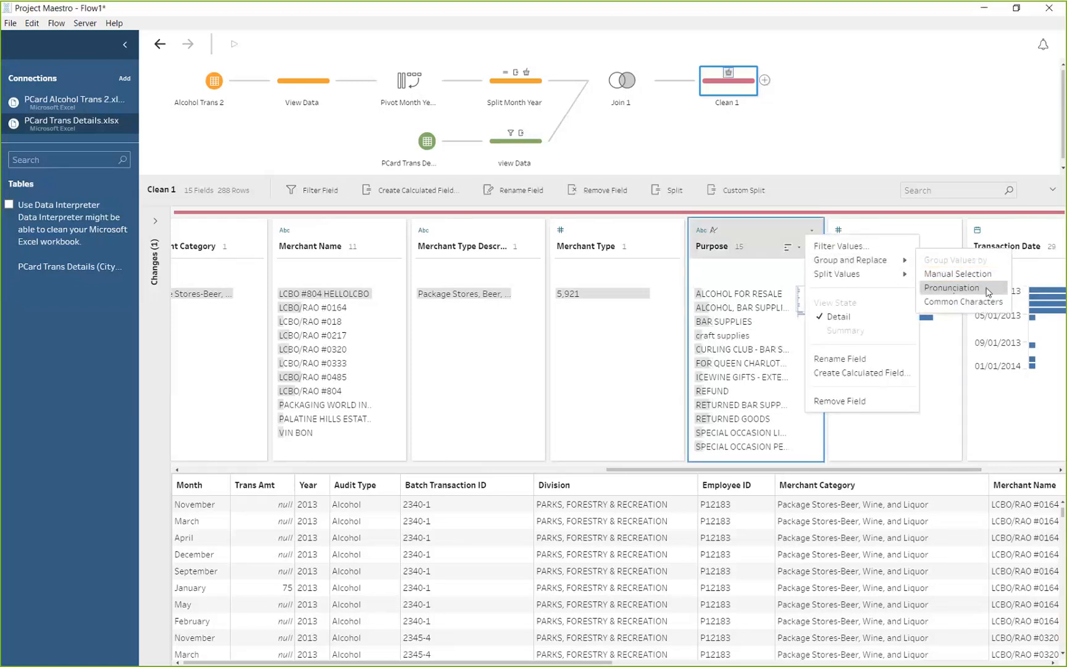
{"action": "left_click", "coordinate": [987, 287]}
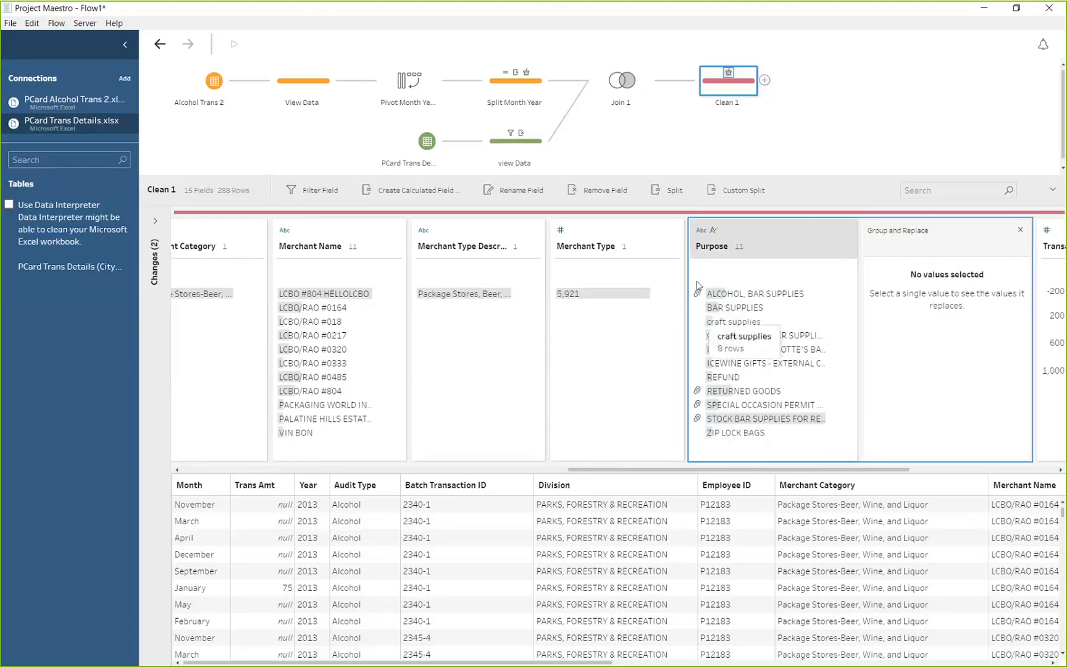
Step: Review the original values replaced by each grouped Purpose value, from ALCOHOL, BAR SUPPLIES to STOCK BAR SUPPLIES FOR RESALE, and close the grouping editor
{"action": "left_click", "coordinate": [747, 295]}
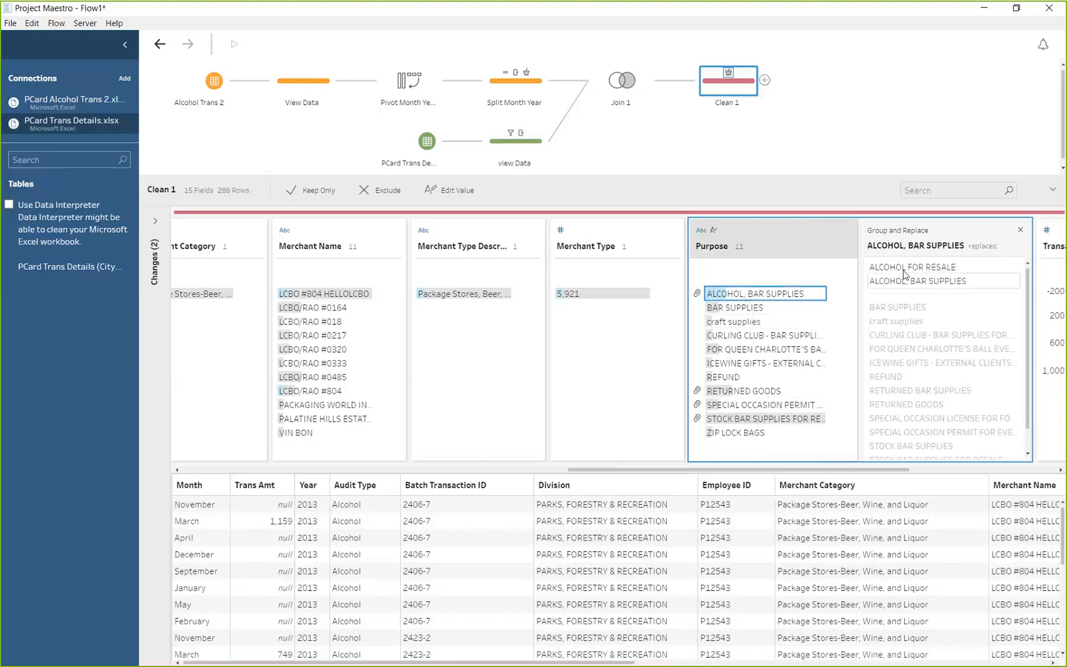
{"action": "mouse_move", "coordinate": [931, 273]}
{"action": "mouse_move", "coordinate": [817, 299]}
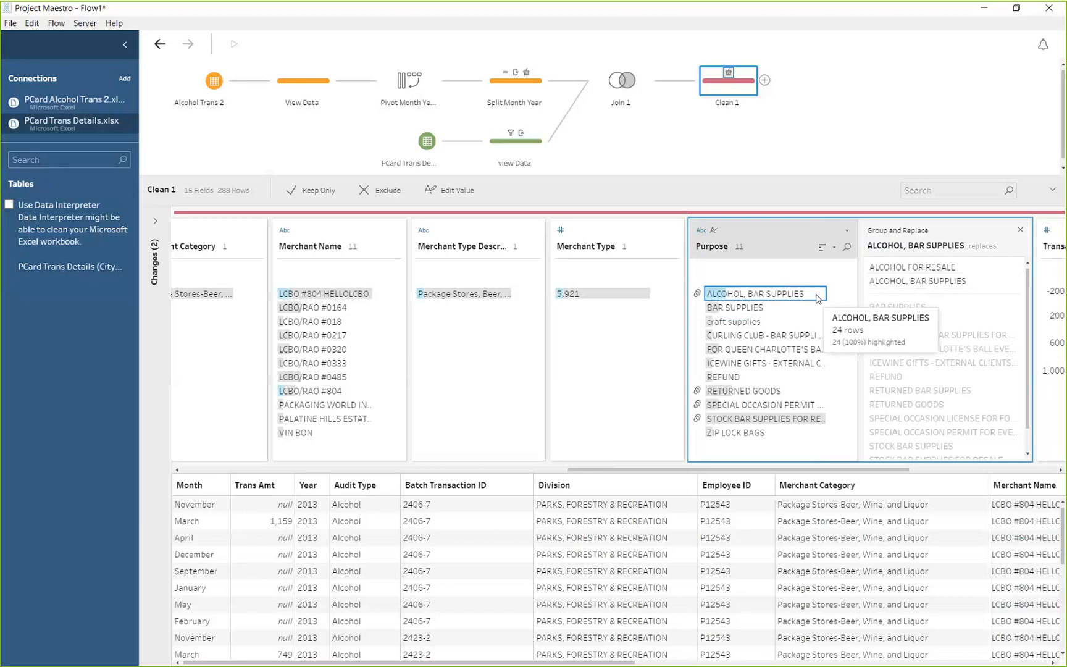
{"action": "mouse_move", "coordinate": [1013, 271]}
{"action": "key", "text": "ctrl"}
{"action": "key", "text": "ctrl"}
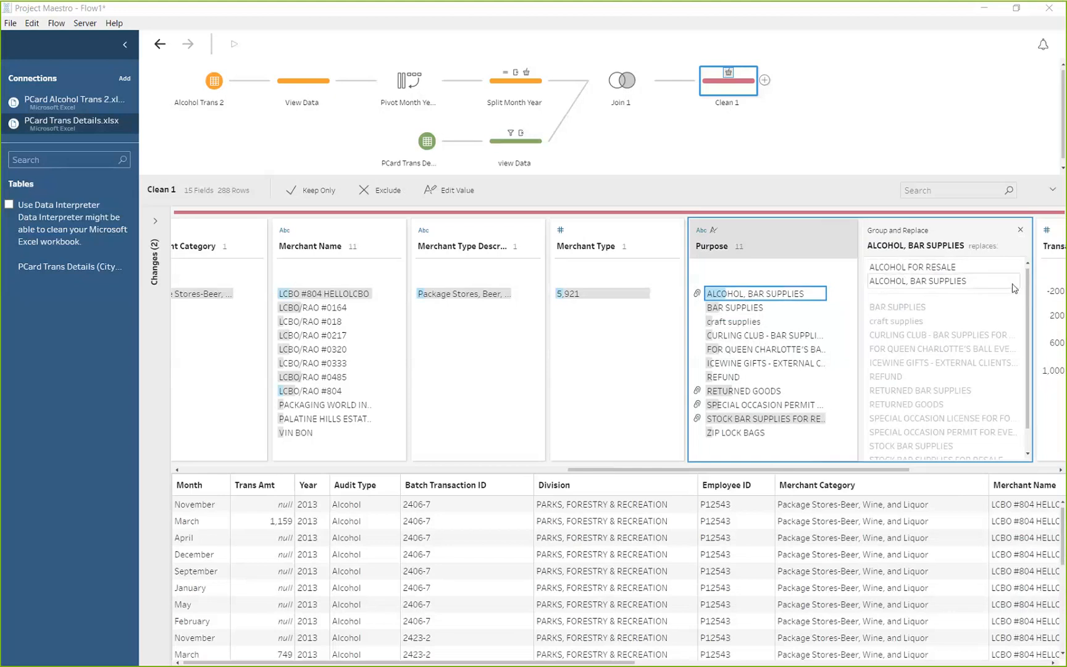
{"action": "left_click", "coordinate": [738, 393]}
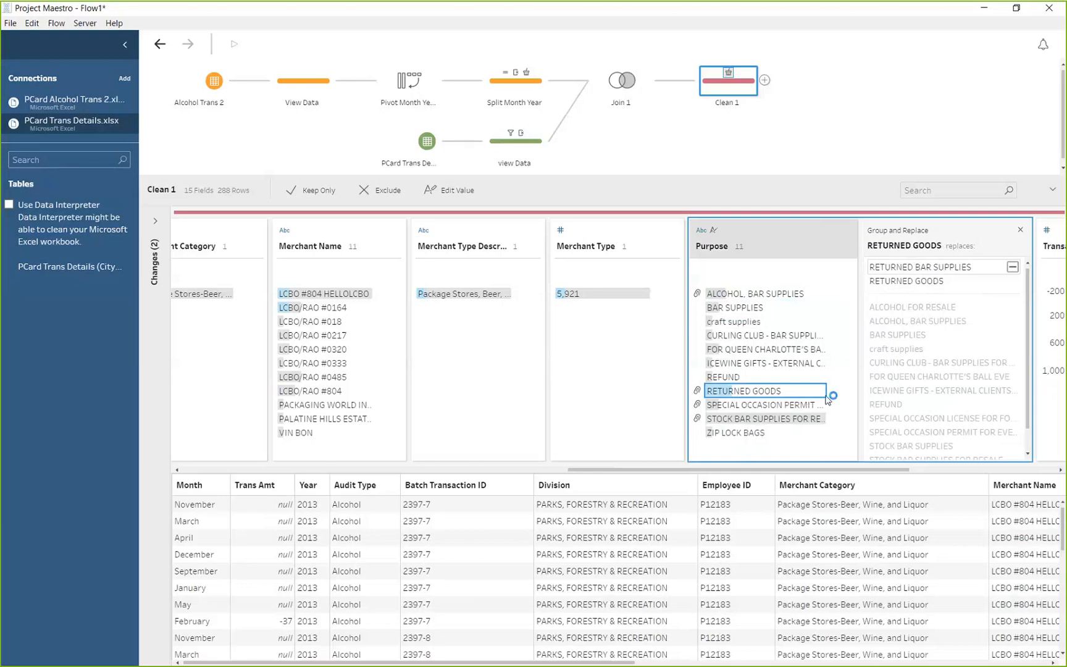
{"action": "left_click", "coordinate": [800, 405]}
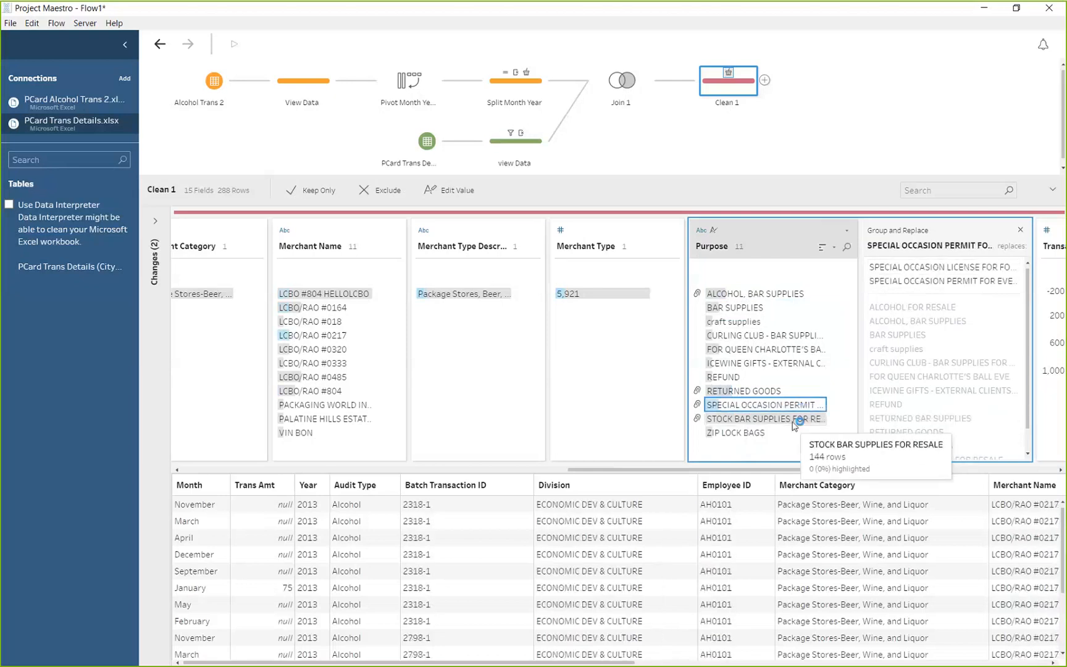
{"action": "left_click", "coordinate": [798, 419]}
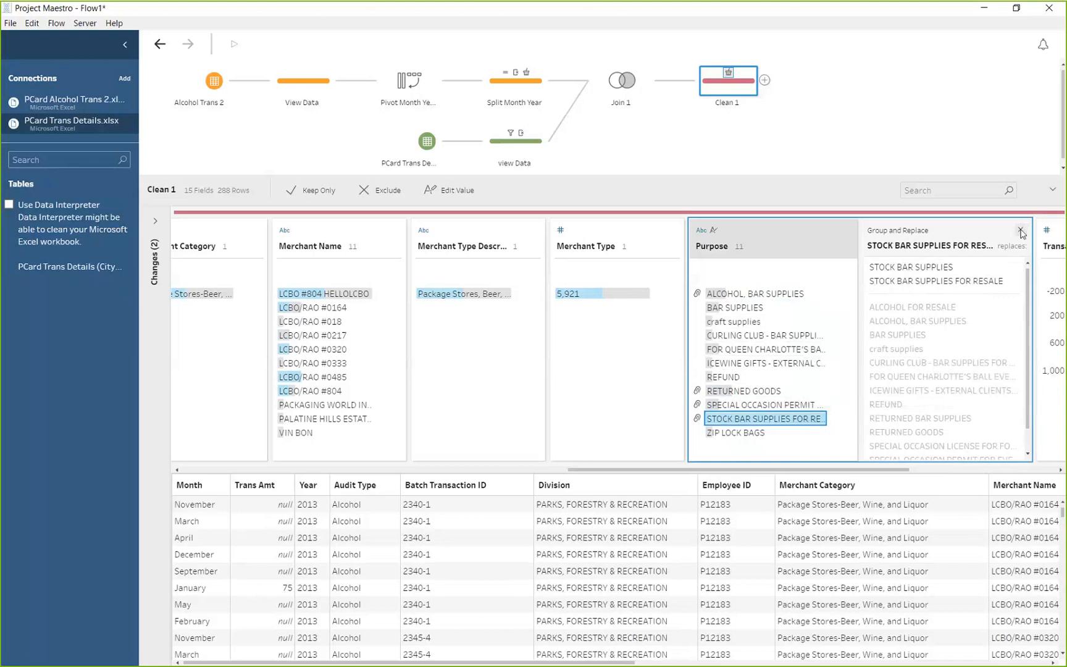
{"action": "key", "text": "ctrl"}
{"action": "left_click", "coordinate": [1020, 231]}
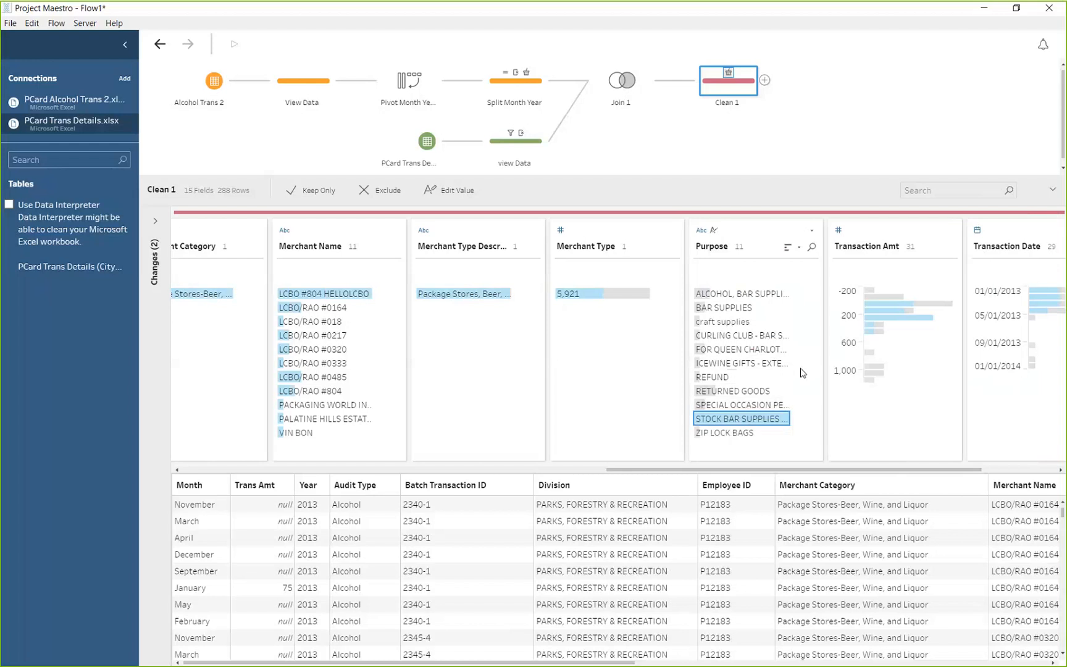
Step: Add an output step after Clean 1 and check the available output types, keeping Tableau Data Extract (.tde)
{"action": "right_click", "coordinate": [743, 102]}
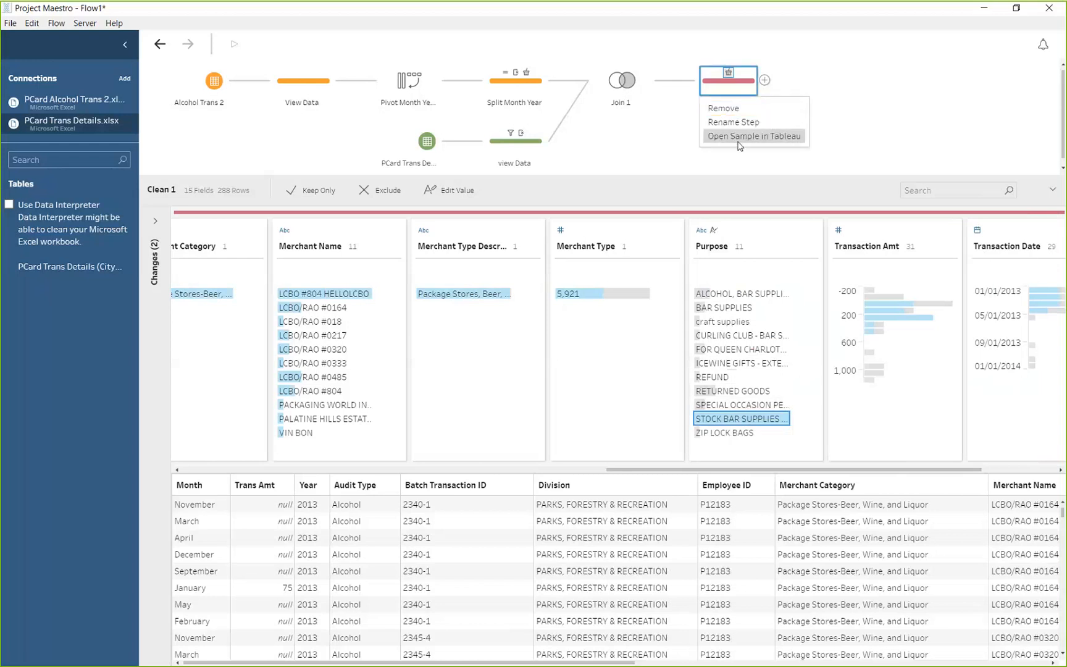
{"action": "left_click", "coordinate": [767, 81]}
{"action": "left_click", "coordinate": [766, 81]}
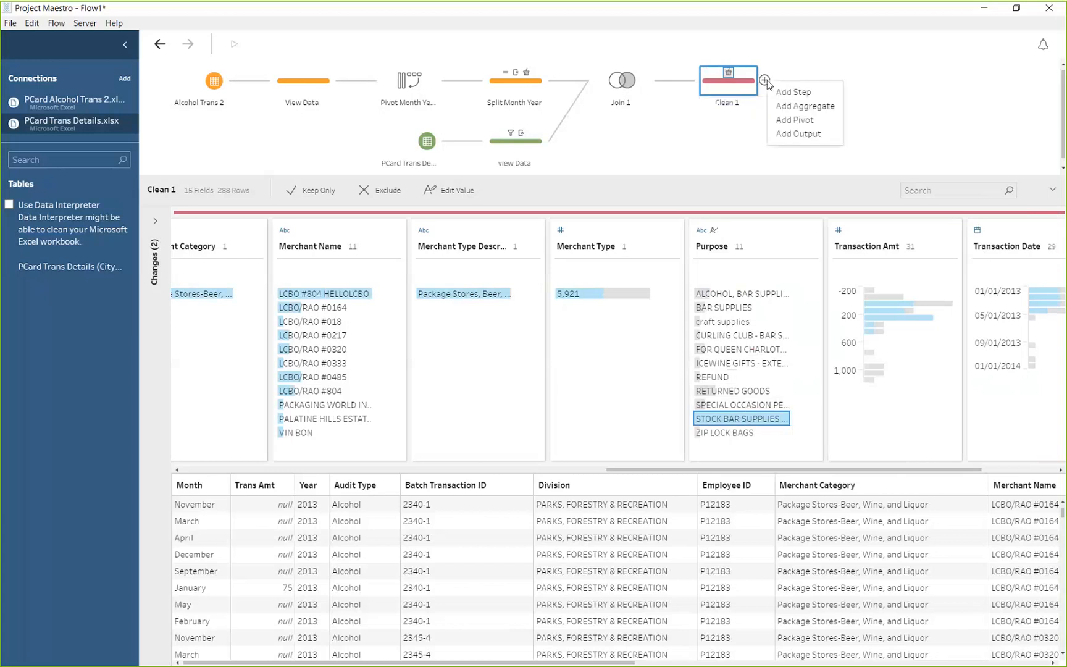
{"action": "left_click", "coordinate": [802, 134]}
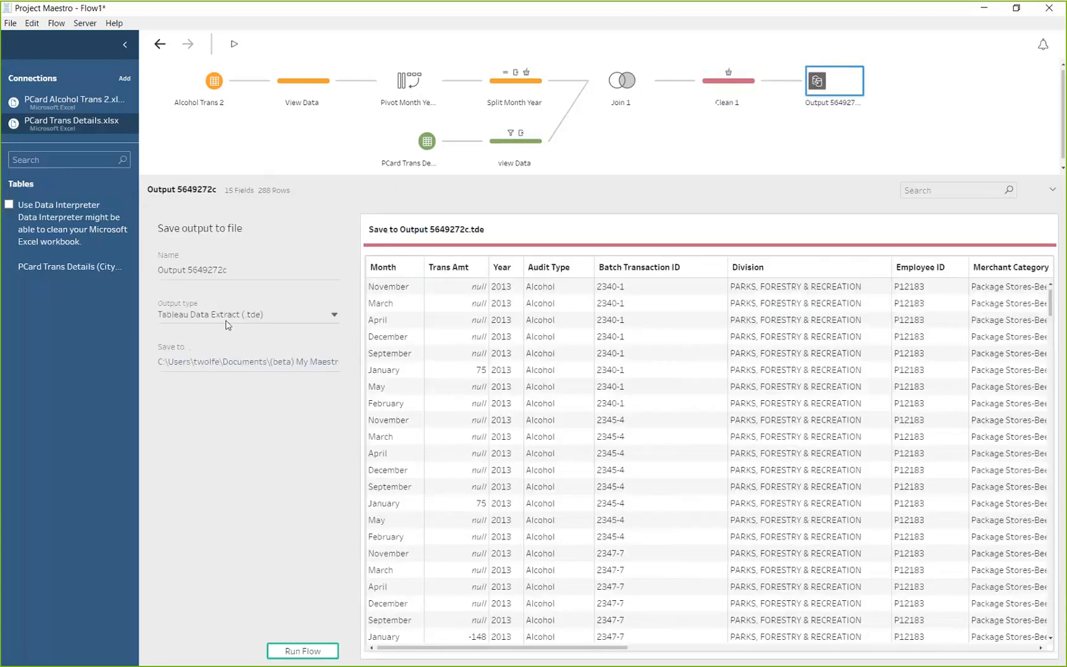
{"action": "left_click", "coordinate": [211, 316]}
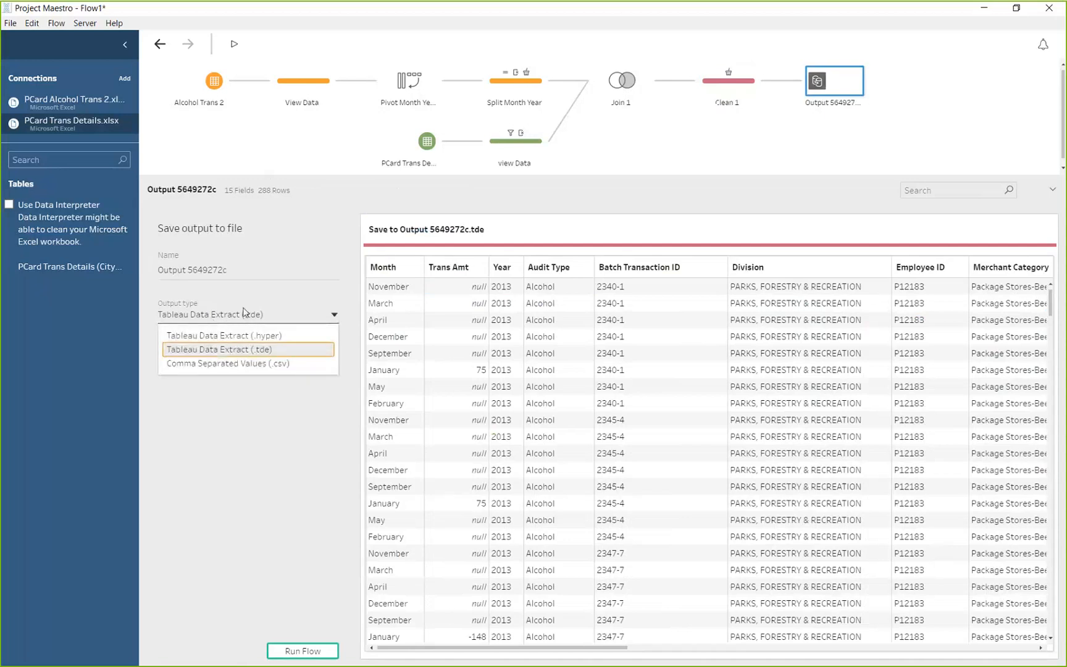
{"action": "left_click", "coordinate": [246, 313]}
Step: Name the output file PCard and run the flow
{"action": "left_click", "coordinate": [183, 265]}
{"action": "left_click_drag", "start_coordinate": [183, 266], "coordinate": [155, 263]}
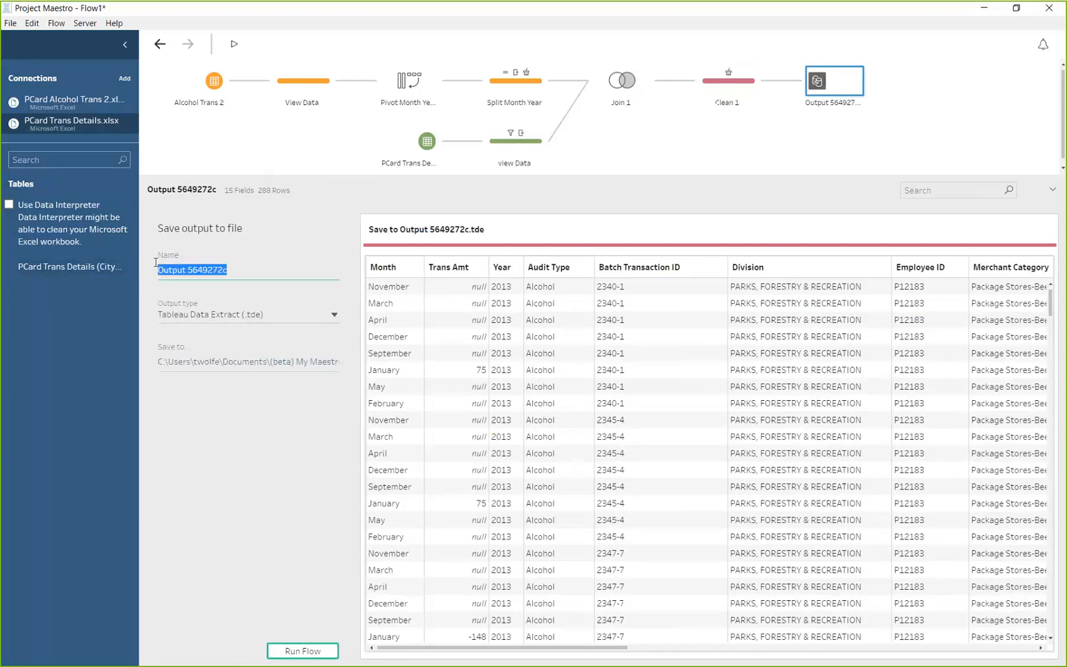
{"action": "type", "text": "PCard"}
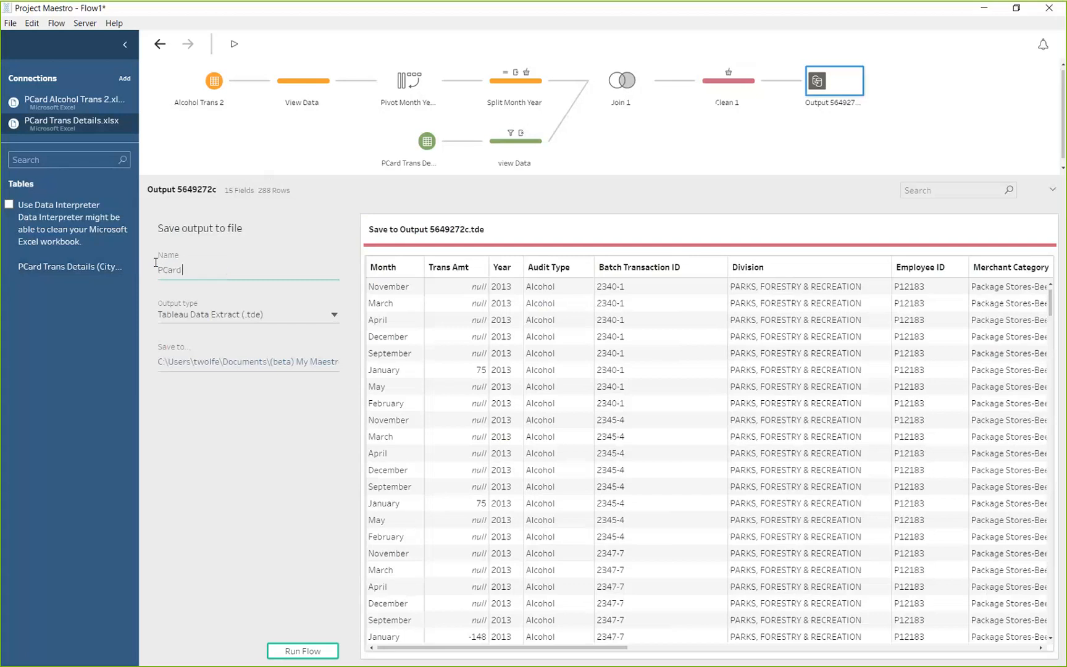
{"action": "type", "text": " data"}
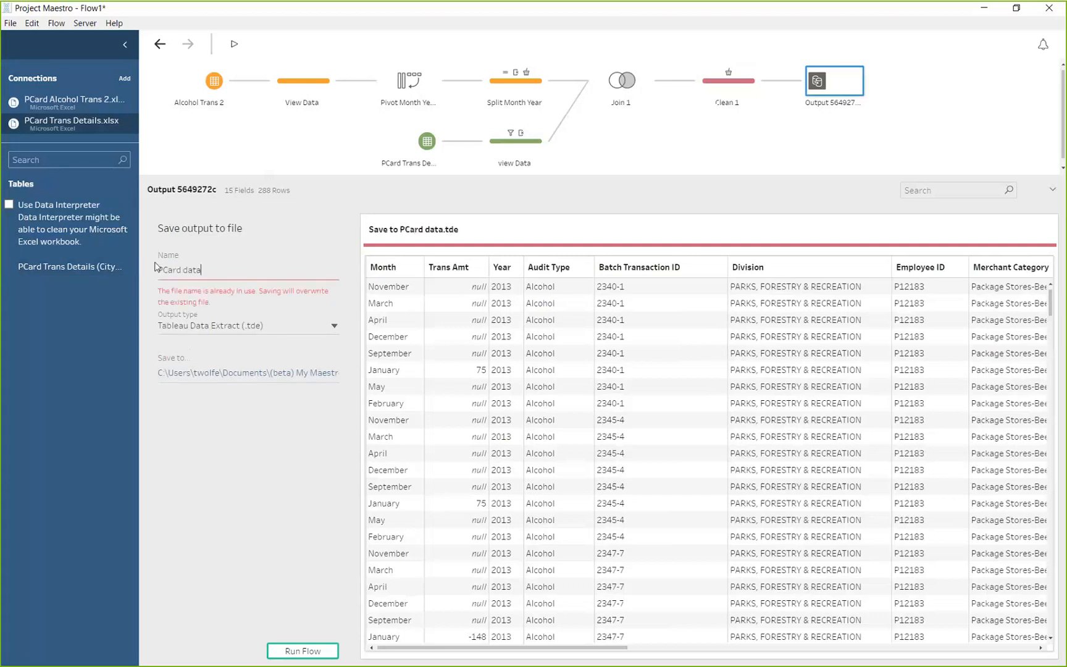
{"action": "key", "text": "BackSpace"}
{"action": "key", "text": "BackSpace"}
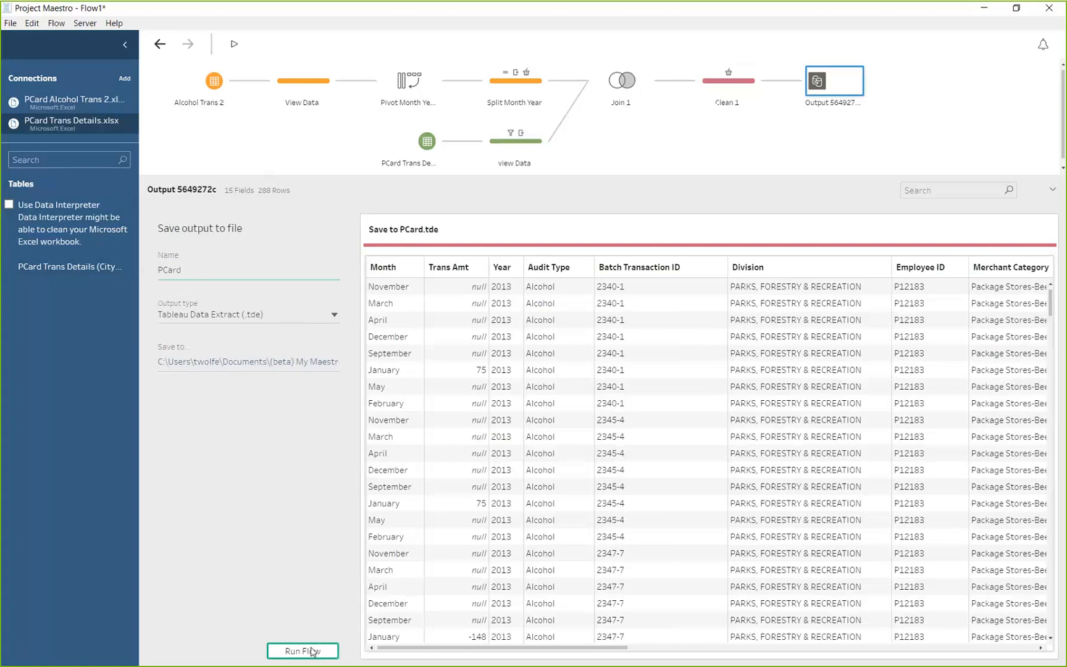
{"action": "left_click", "coordinate": [312, 652]}
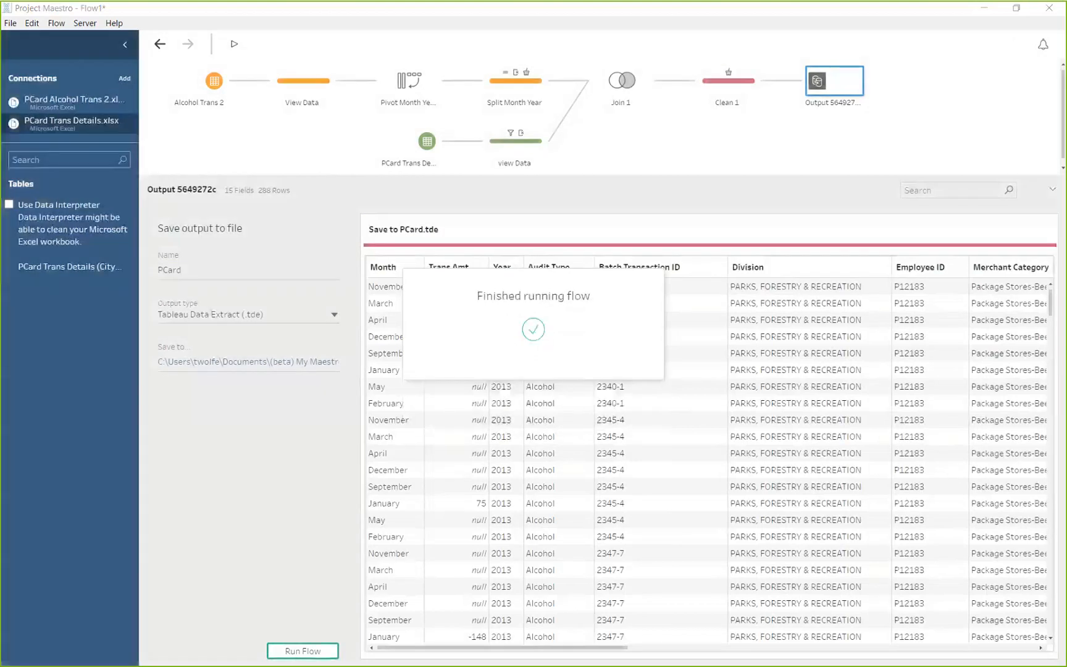
Step: Rename the Clean 1 step as Group Purpose and the PCard Trans Details branch's view Data step as Filter to Alcohol
{"action": "double_click", "coordinate": [748, 102]}
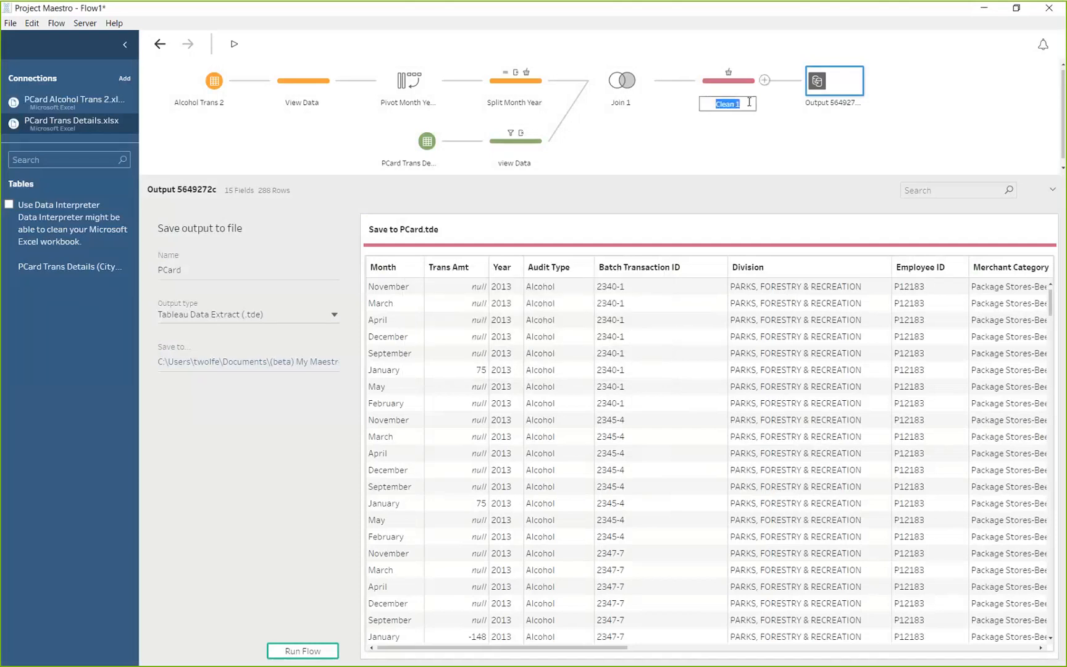
{"action": "type", "text": "Group Purpose"}
{"action": "key", "text": "Return"}
{"action": "double_click", "coordinate": [519, 162]}
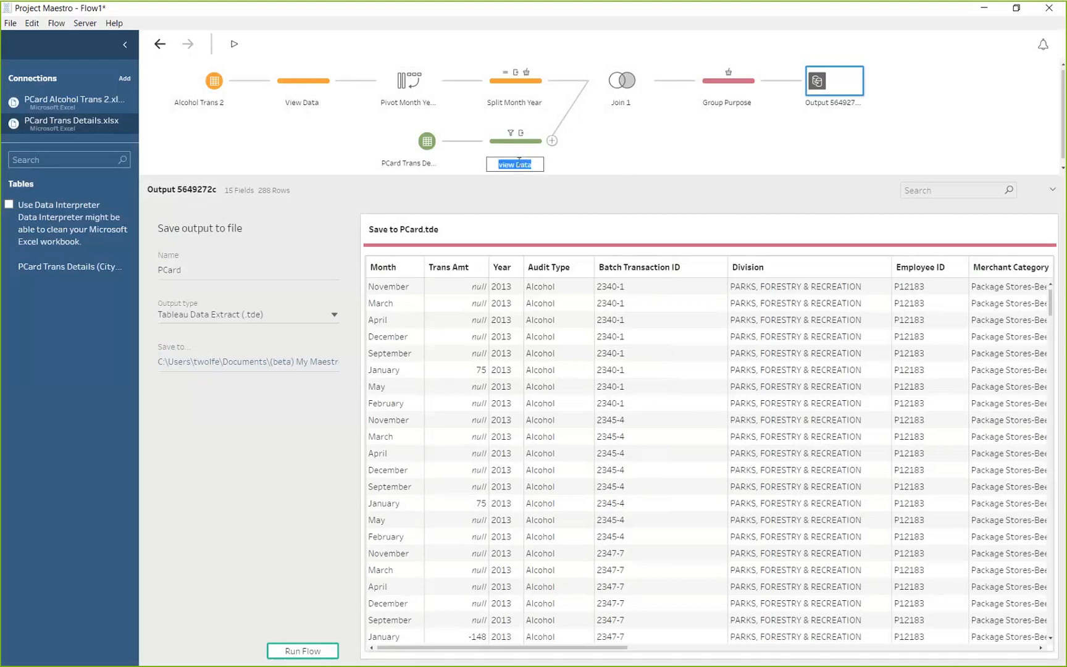
{"action": "type", "text": "Filter to Alcohol"}
{"action": "key", "text": "Return"}
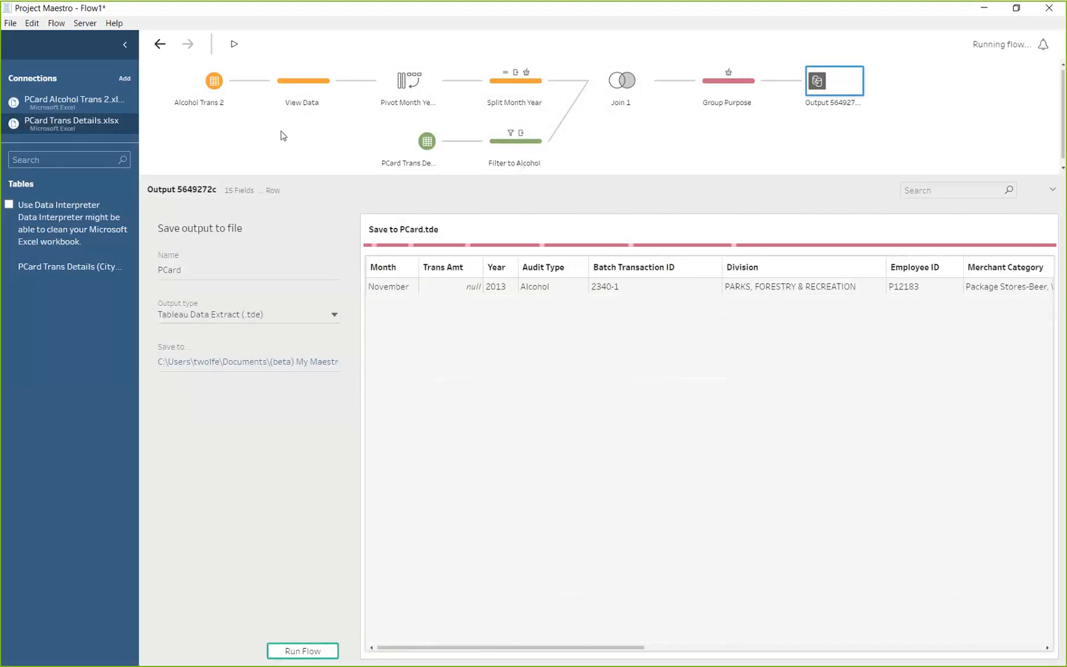
{"action": "left_click", "coordinate": [11, 24]}
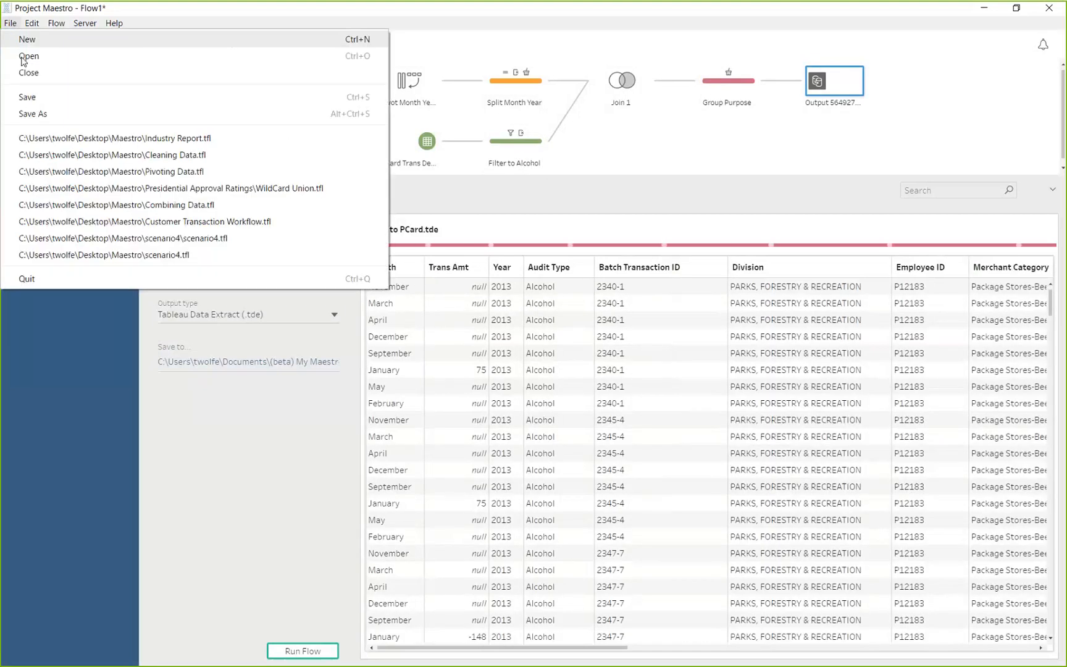
{"action": "left_click", "coordinate": [36, 115]}
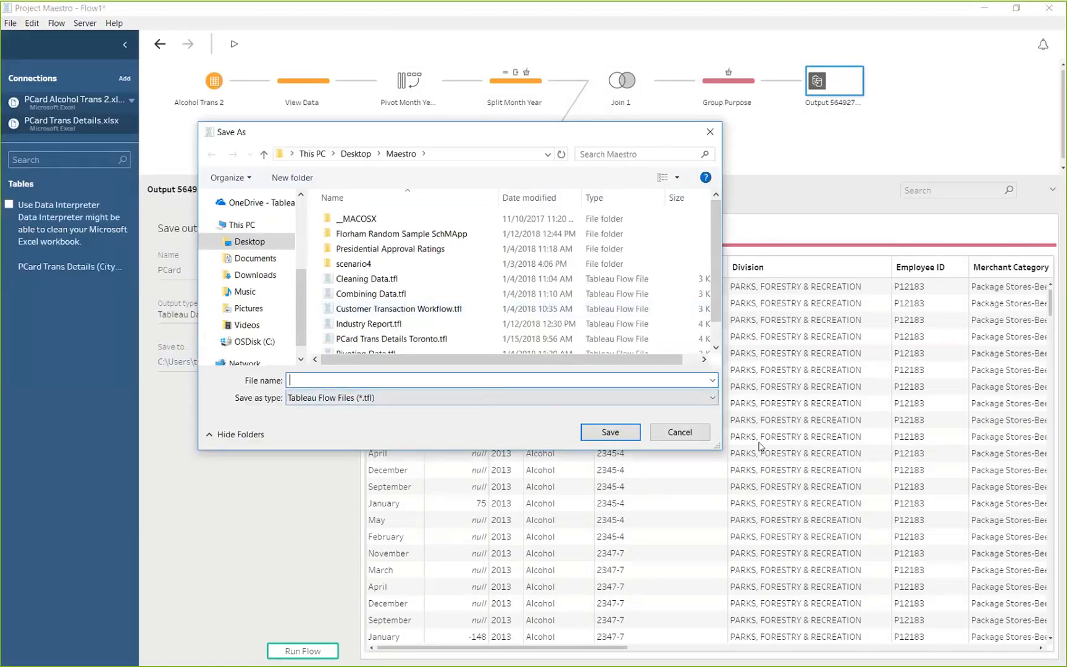
{"action": "left_click", "coordinate": [697, 433]}
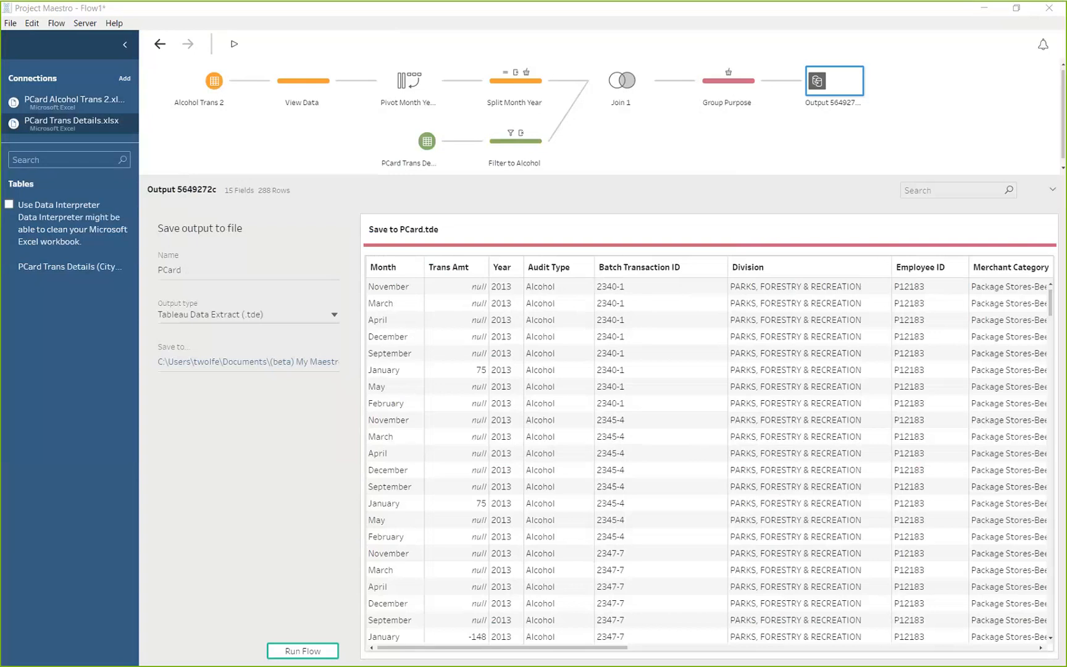
Step: Switch to Chrome, maximize its window with the Tableau Project Maestro page, and show the YouTube video P-Card Visual Analysis in Tableau
{"action": "left_click_drag", "start_coordinate": [0, 73], "coordinate": [431, 52]}
{"action": "left_click_drag", "start_coordinate": [945, 51], "coordinate": [926, 52]}
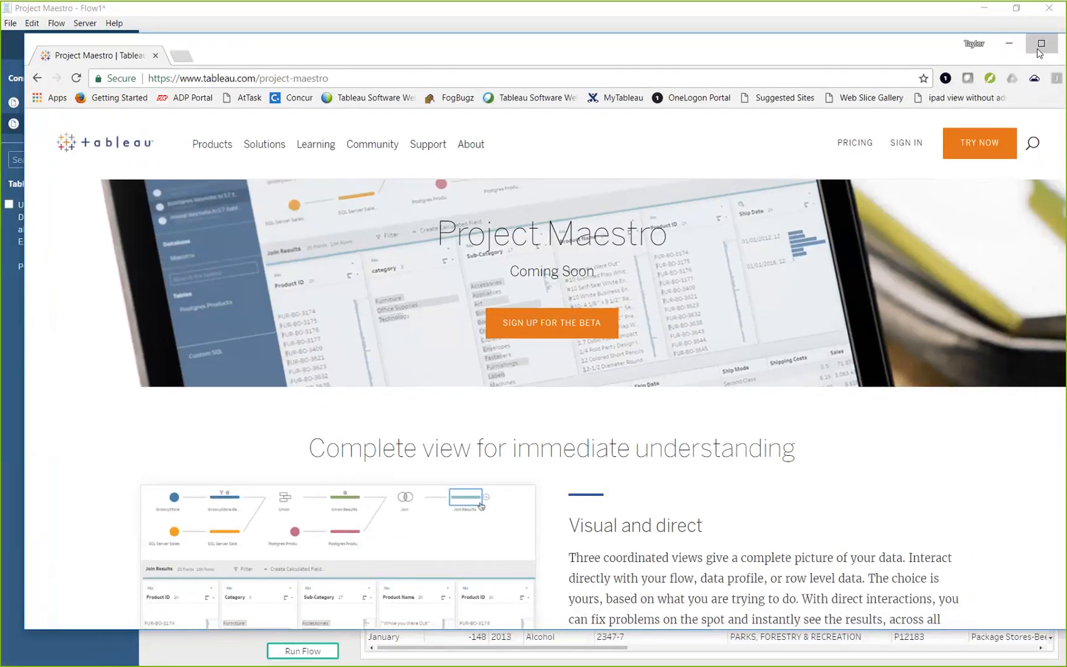
{"action": "left_click", "coordinate": [1041, 43]}
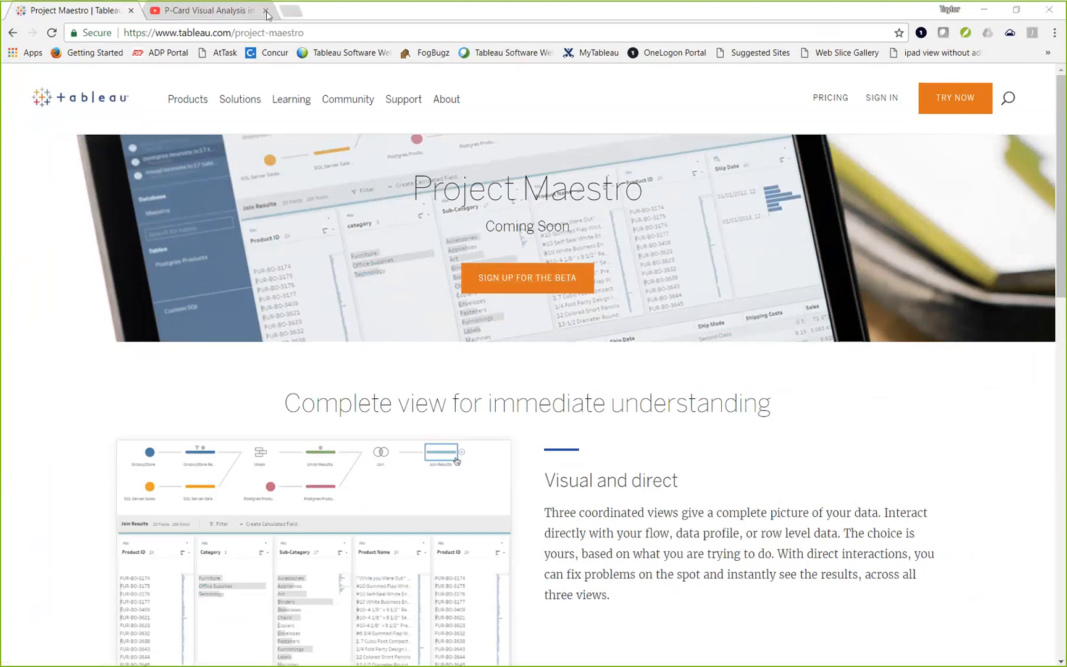
{"action": "left_click", "coordinate": [229, 11]}
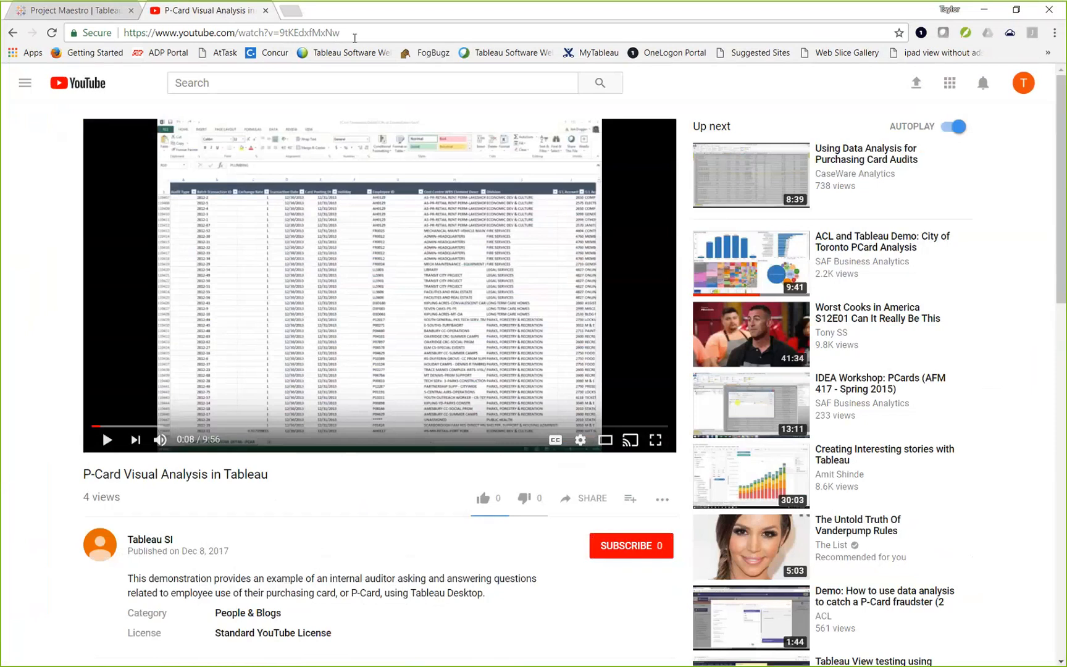